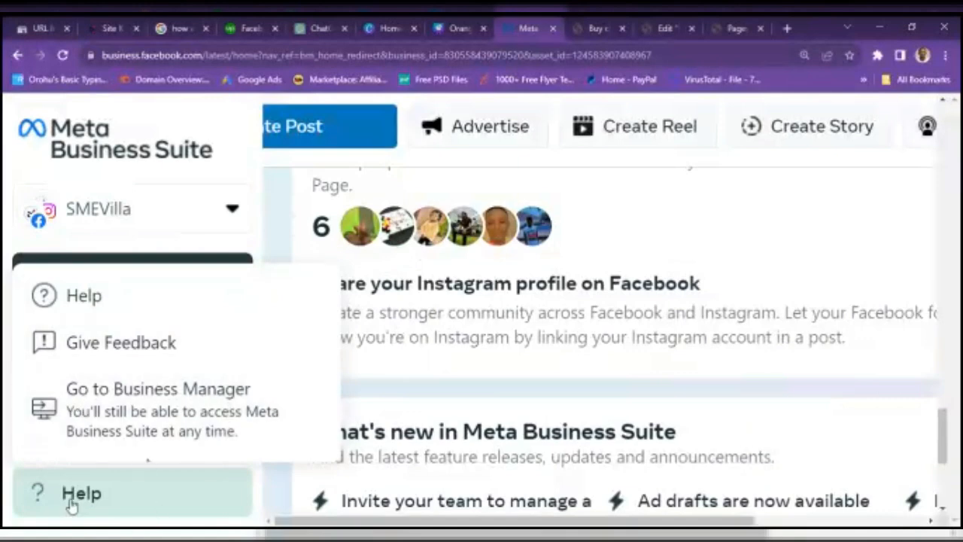
# Step: Open Business Manager from Meta Business Suite and reduce the Business Suite page's browser zoom to the default level
pyautogui.click(125, 400)
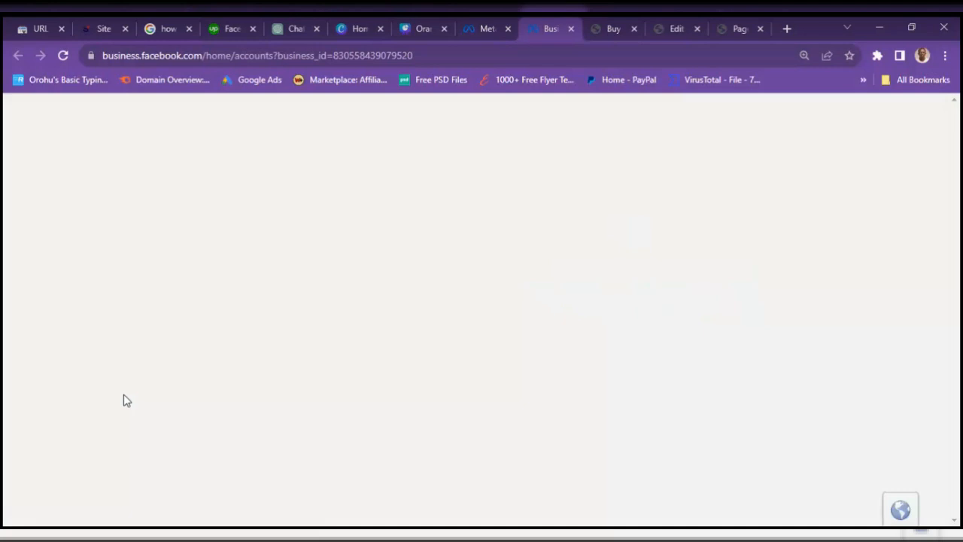
pyautogui.click(474, 21)
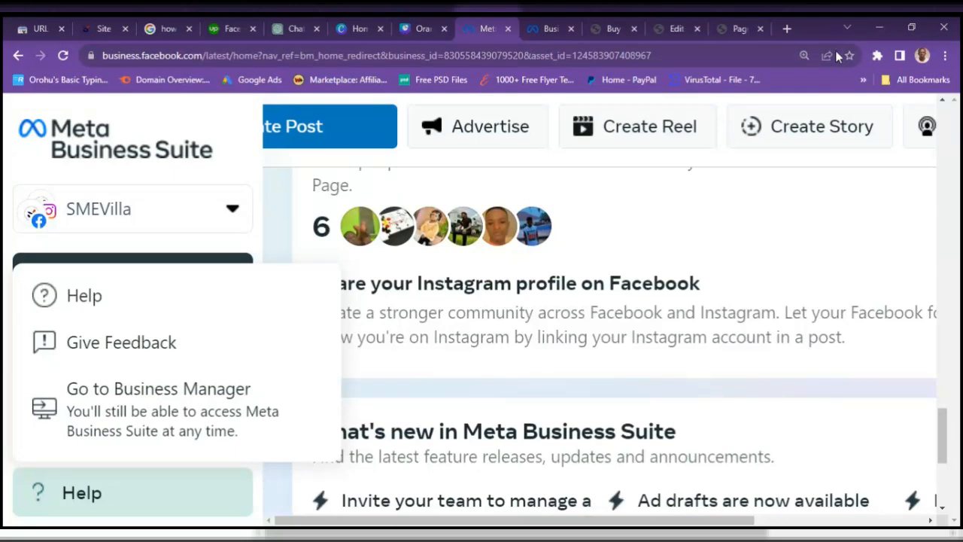
pyautogui.click(803, 55)
pyautogui.click(766, 83)
pyautogui.click(766, 83)
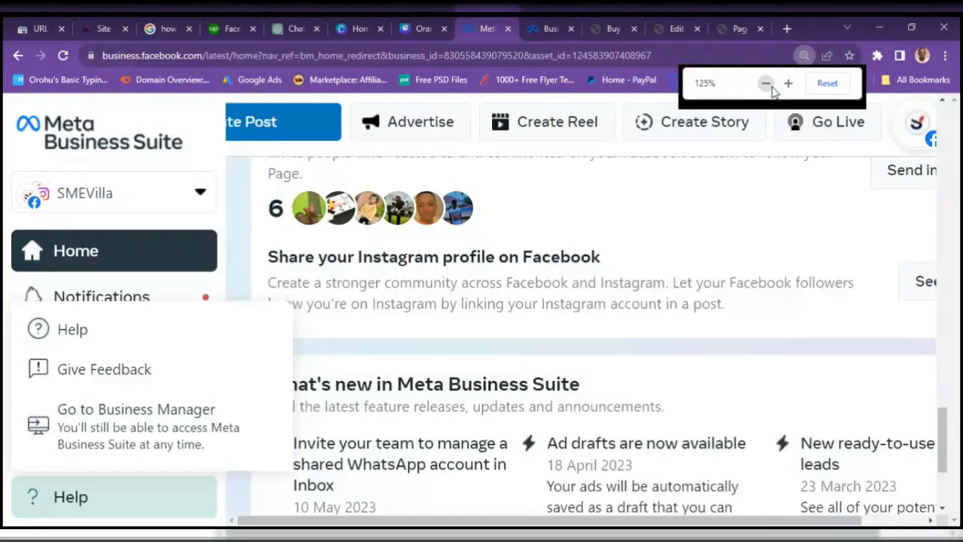
pyautogui.click(766, 83)
pyautogui.click(766, 84)
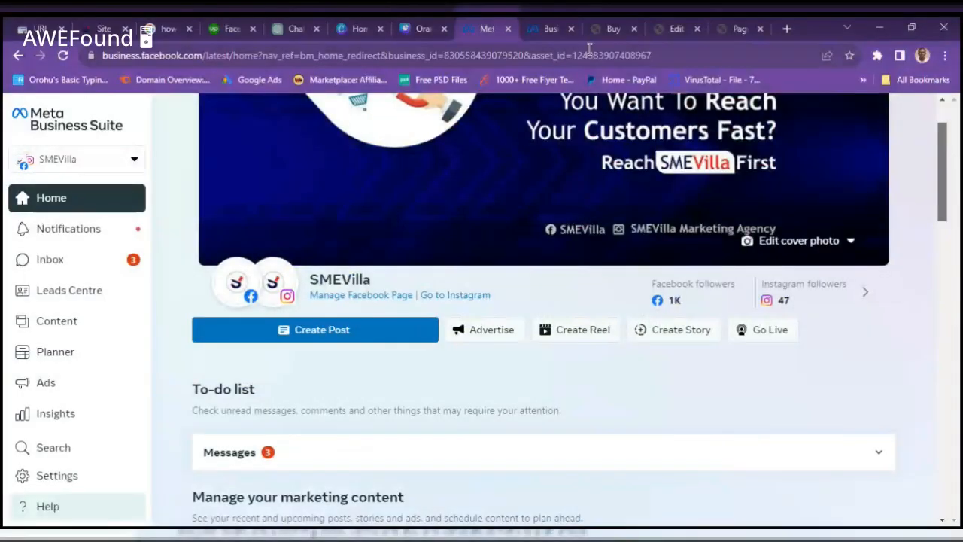
# Step: Look over the Business Manager home page for sme.villa, including the ad account performance and Pages sections
pyautogui.click(552, 28)
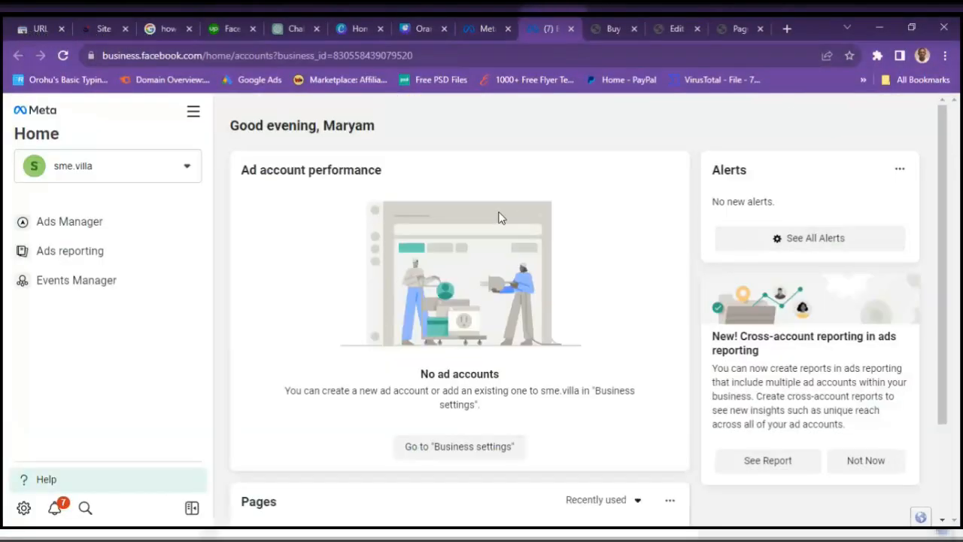
pyautogui.moveTo(940, 169); pyautogui.dragTo(959, 274)
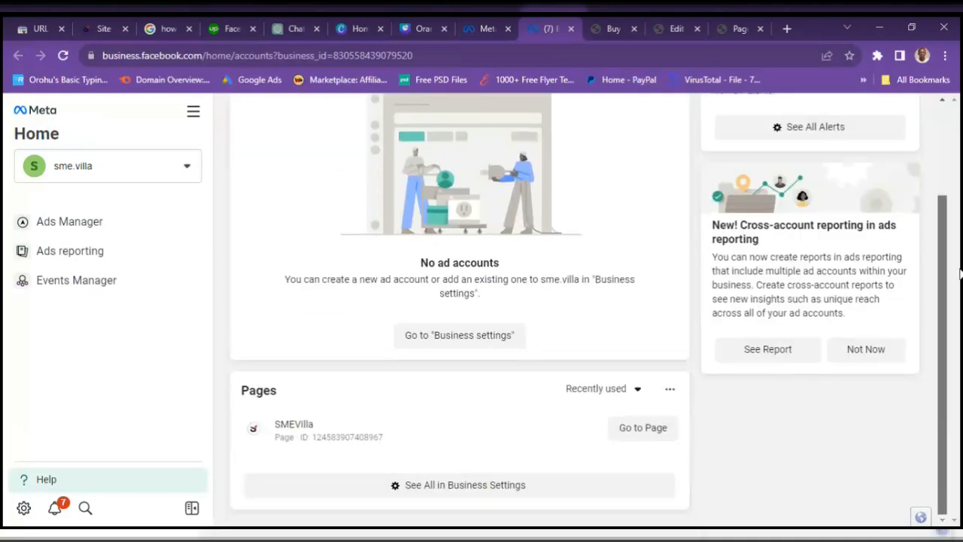
pyautogui.moveTo(959, 333); pyautogui.dragTo(946, 161)
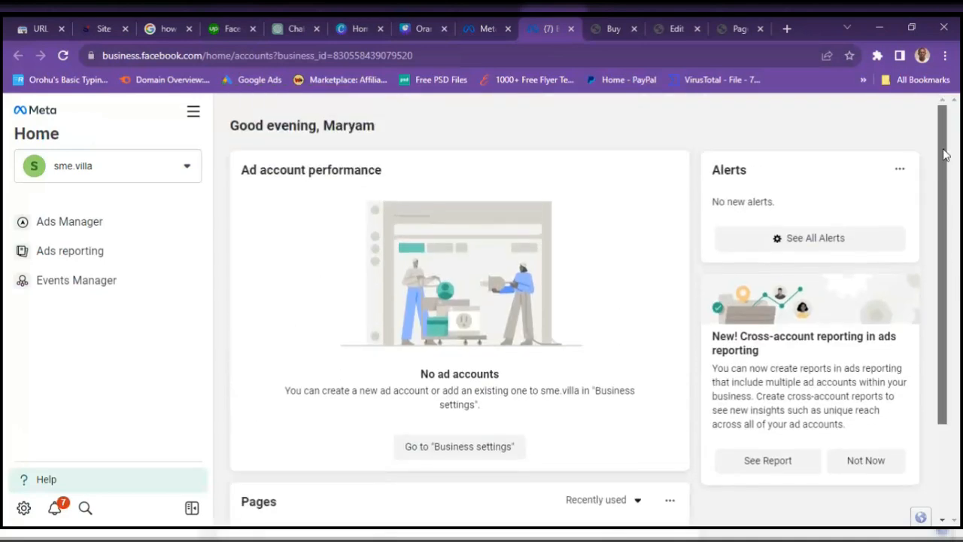
pyautogui.moveTo(946, 154); pyautogui.dragTo(948, 123)
pyautogui.scroll(-1, 948, 135)
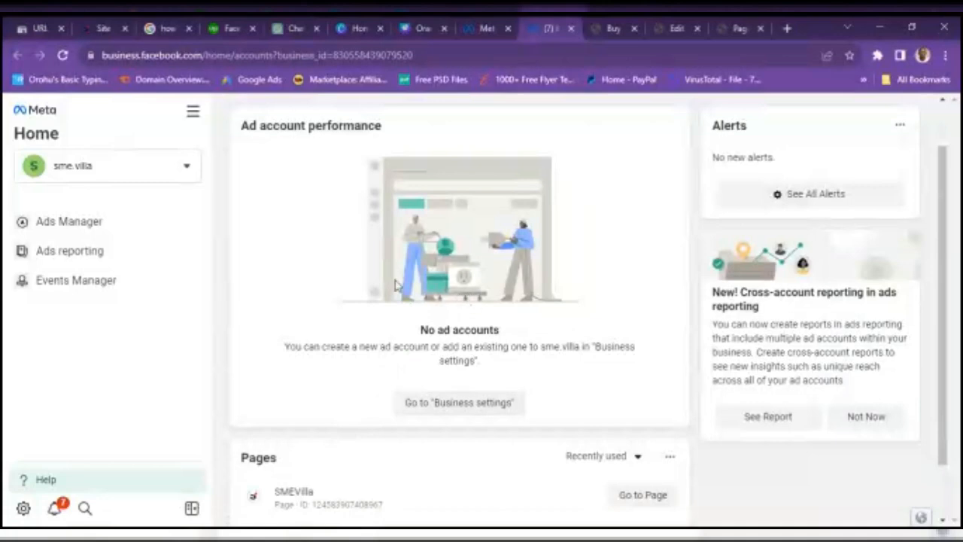
# Step: Switch from sme.villa to the store's business account and look over the available Business Manager tools
pyautogui.click(185, 167)
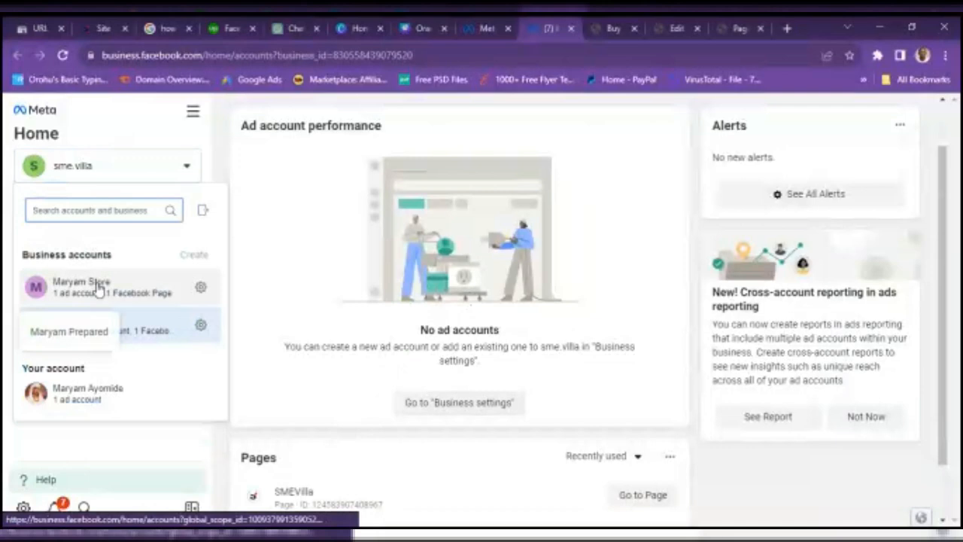
pyautogui.click(98, 289)
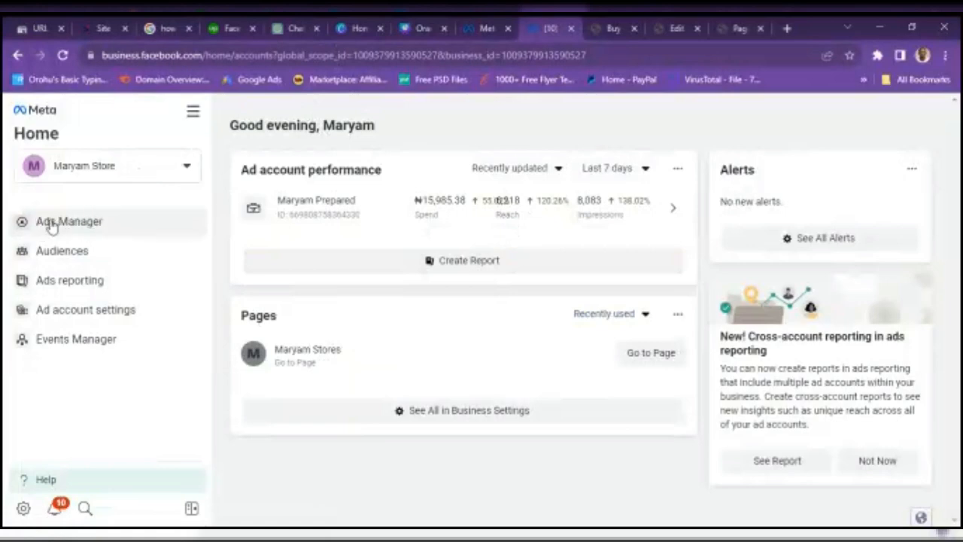
pyautogui.click(193, 114)
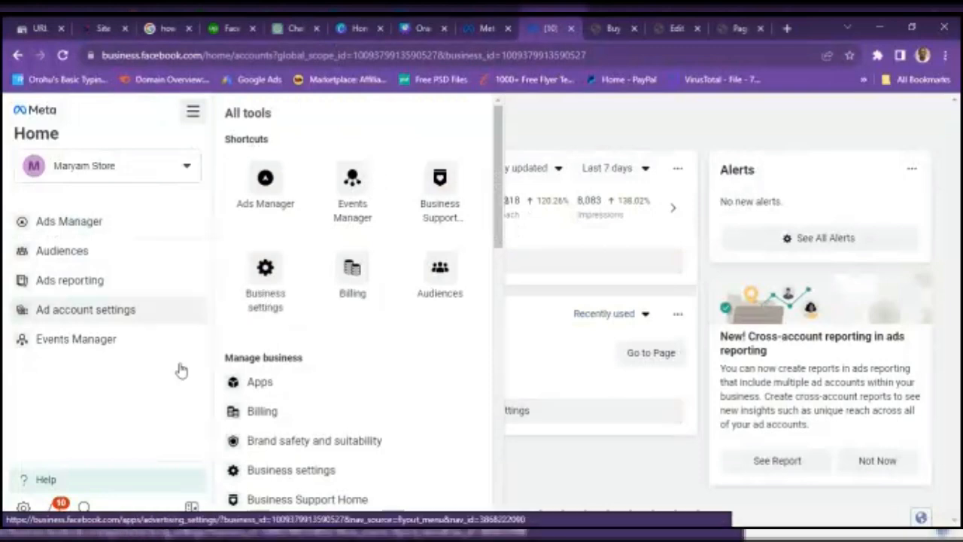
pyautogui.click(526, 128)
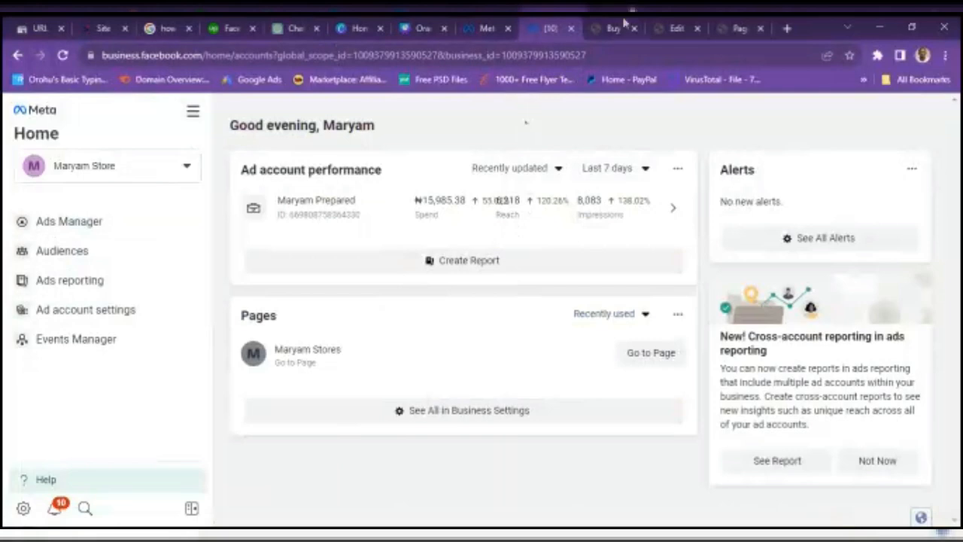
# Step: Switch to the mirrored Infinix phone and start a screen recording with its AZ Screen recorder app
pyautogui.click(674, 536)
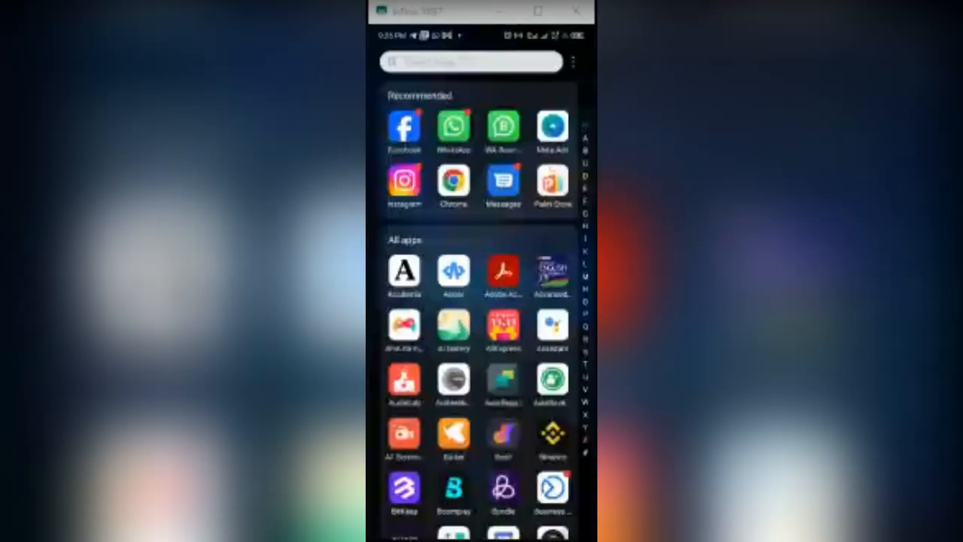
pyautogui.scroll(-1, 479, 308)
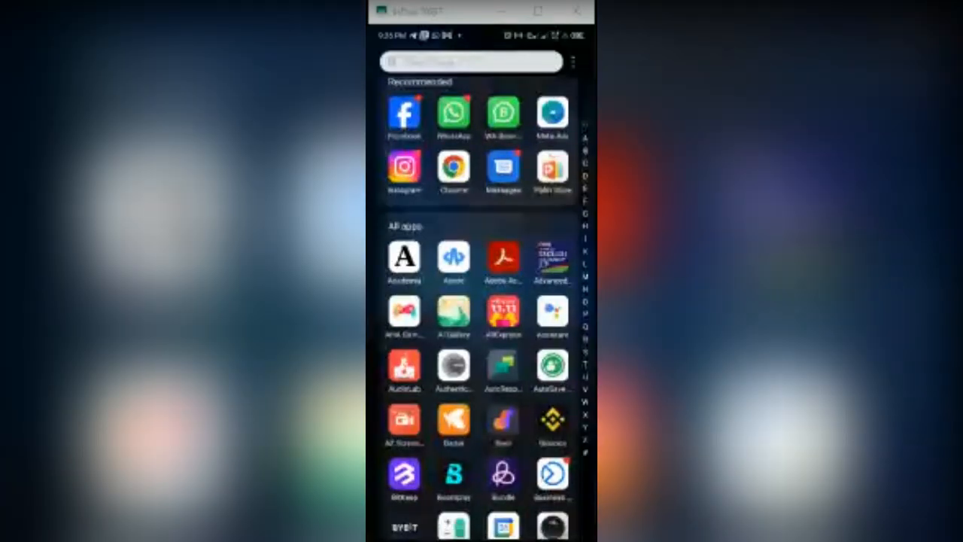
pyautogui.click(404, 420)
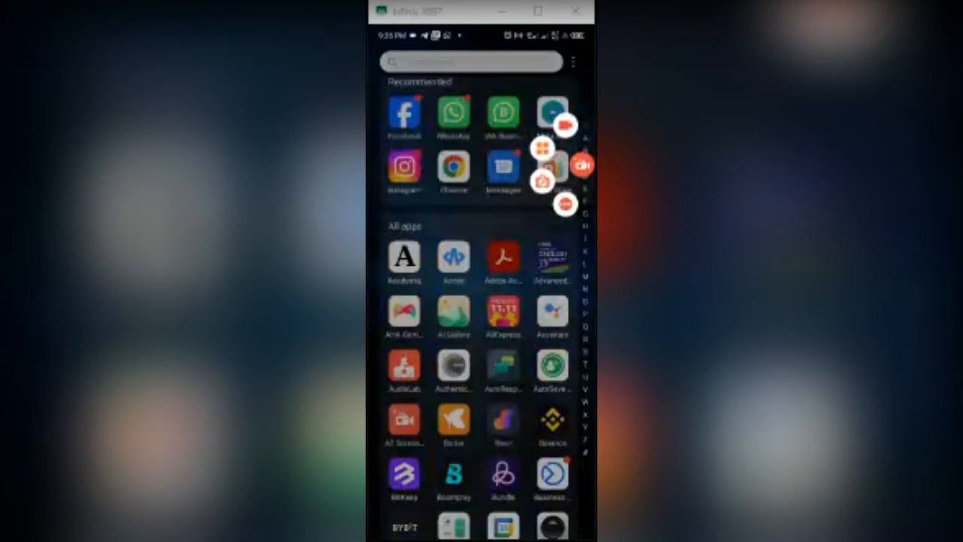
pyautogui.click(565, 125)
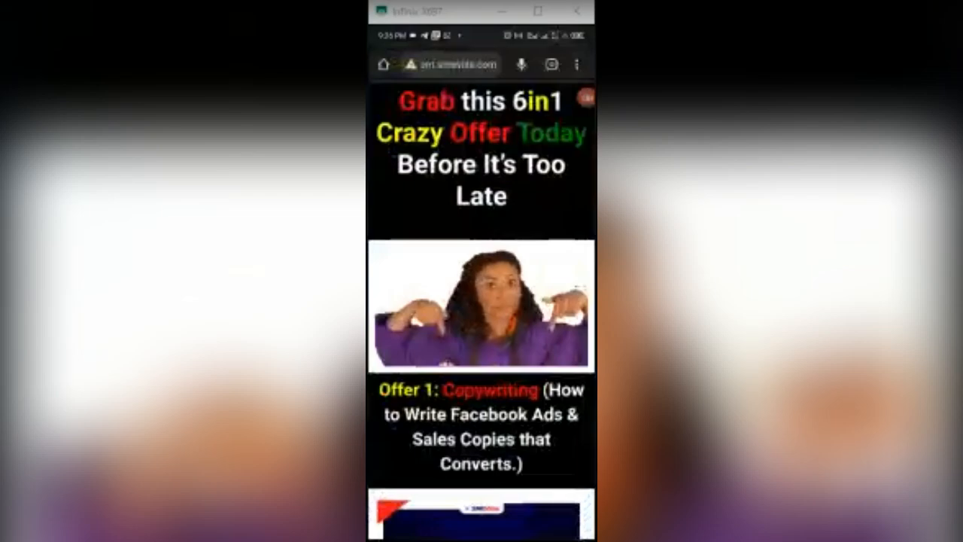
# Step: Enable the desktop site version for the SMEVilla offer page in the phone's Chrome browser
pyautogui.scroll(-5, 481, 301)
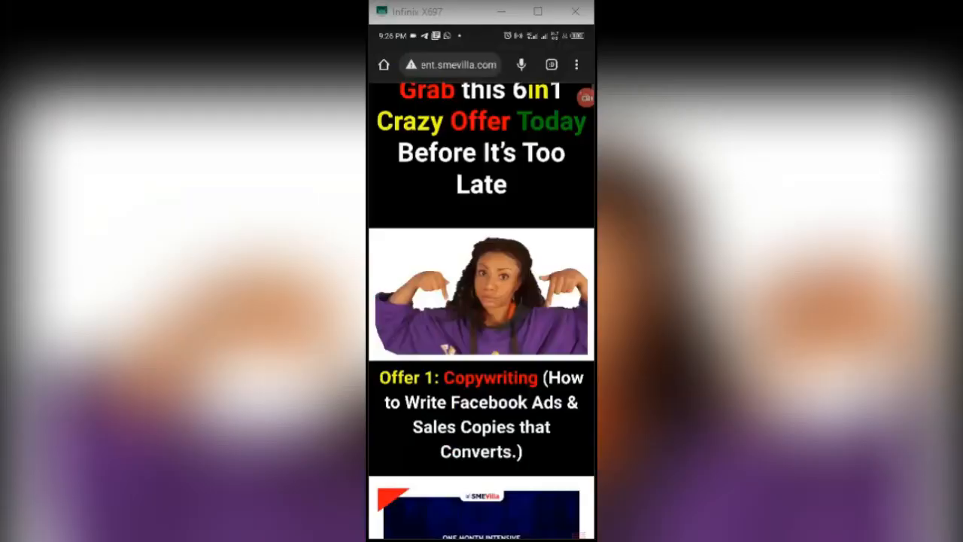
pyautogui.scroll(2, 482, 301)
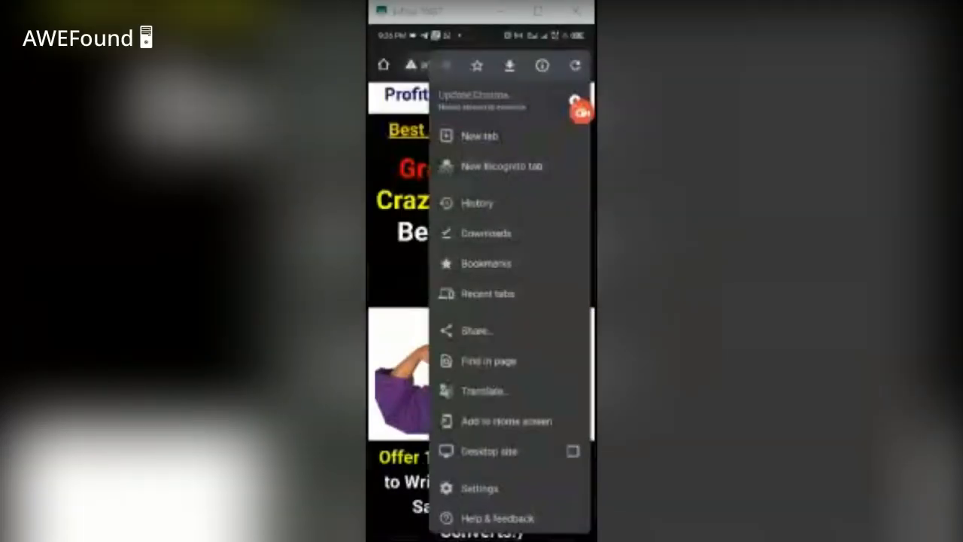
pyautogui.moveTo(576, 100); pyautogui.dragTo(570, 448)
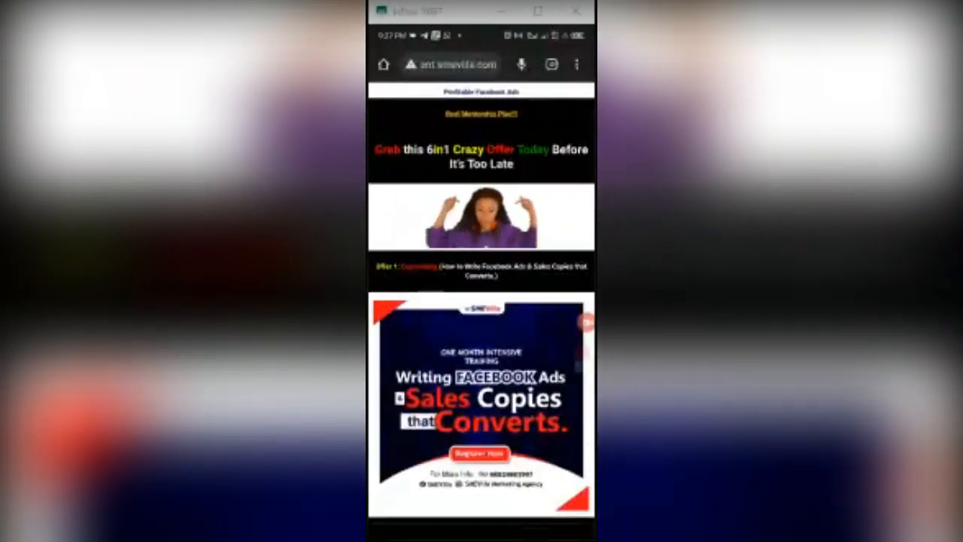
# Step: Look through the SMEVilla offer page in desktop layout, from the training offers to the list of nine reasons
pyautogui.scroll(-2, 482, 301)
pyautogui.scroll(-5, 481, 301)
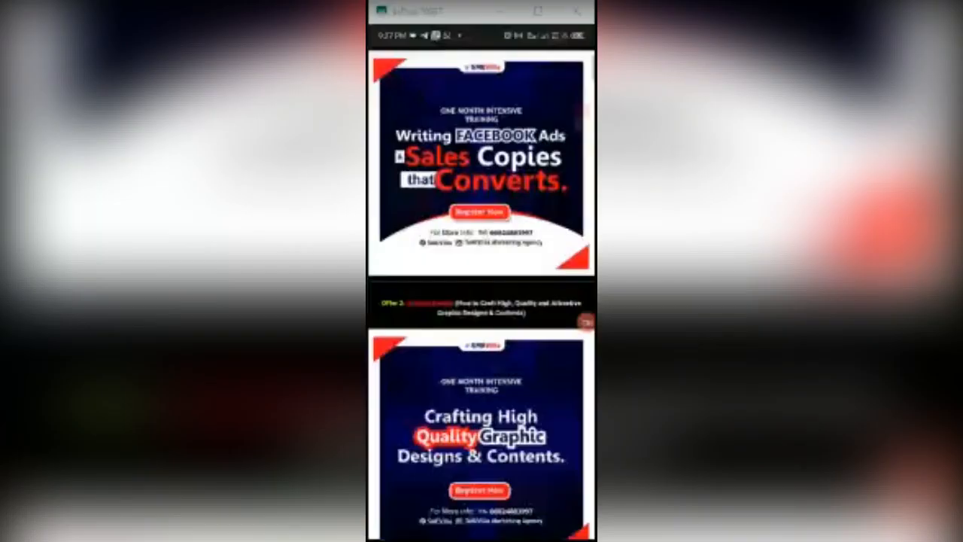
pyautogui.scroll(-20, 481, 301)
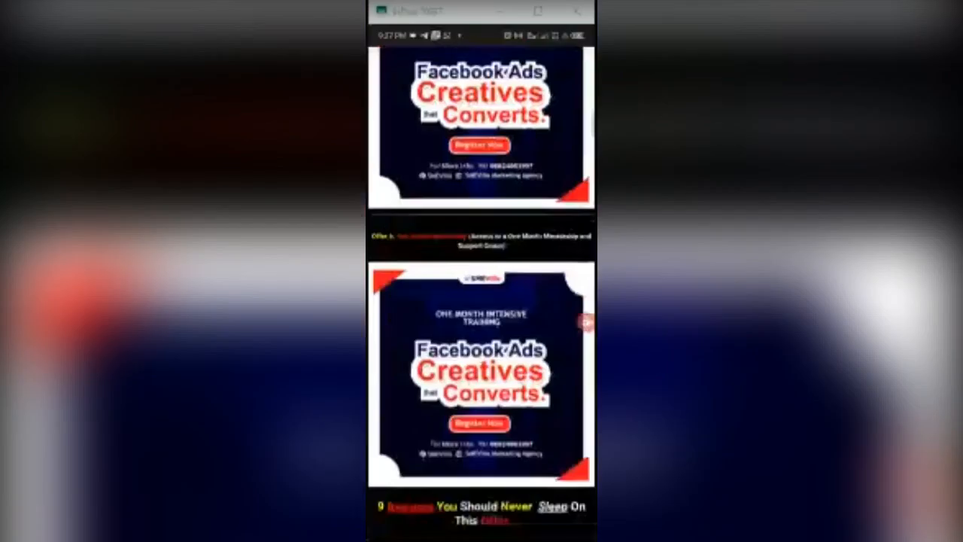
pyautogui.scroll(-15, 482, 300)
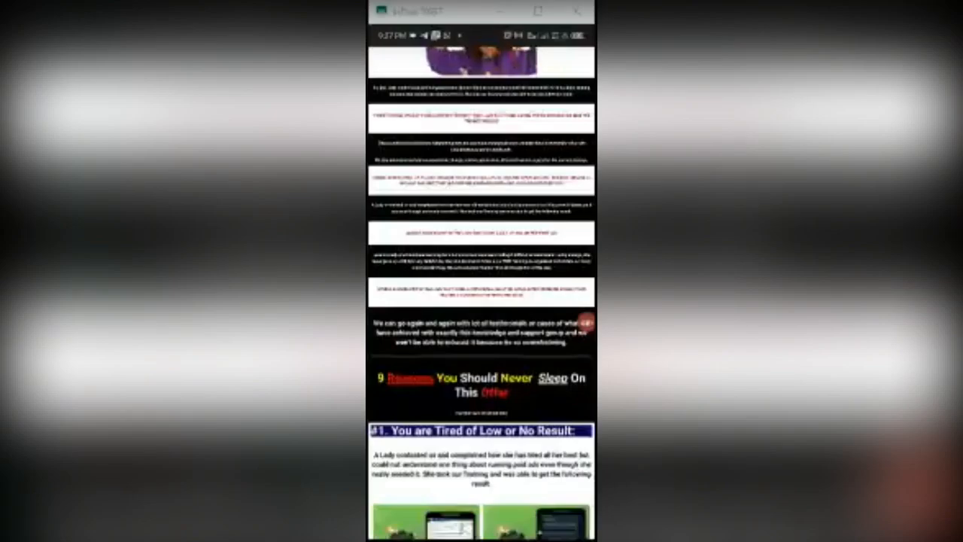
pyautogui.scroll(20, 481, 301)
pyautogui.scroll(5, 481, 300)
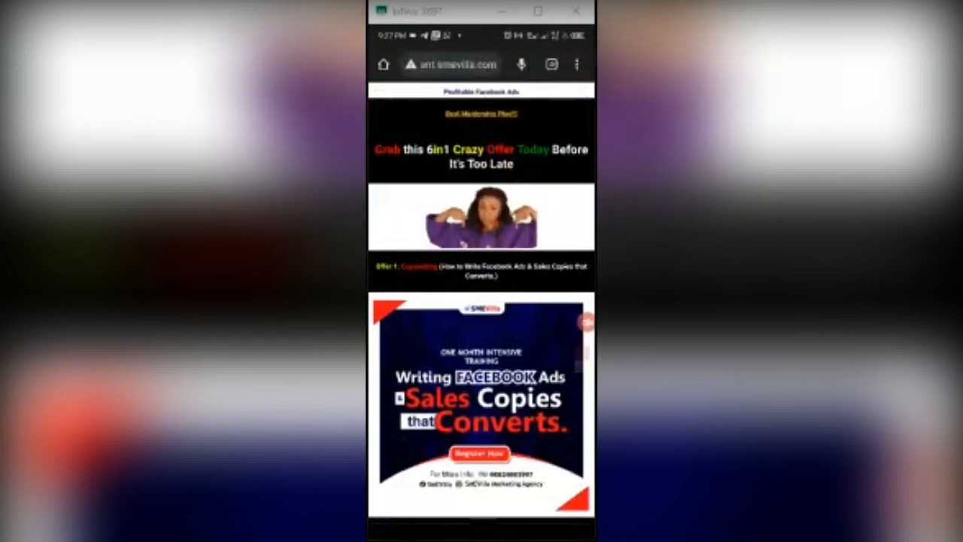
# Step: Load business.facebook.com in the phone's browser and dismiss the banner suggesting the Business Suite app
pyautogui.click(458, 64)
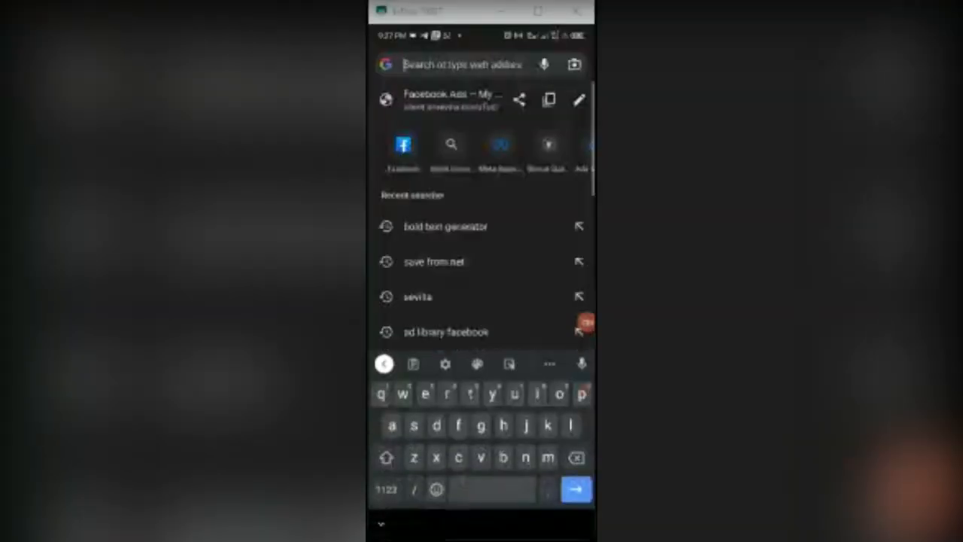
pyautogui.write('business.facebook.com')
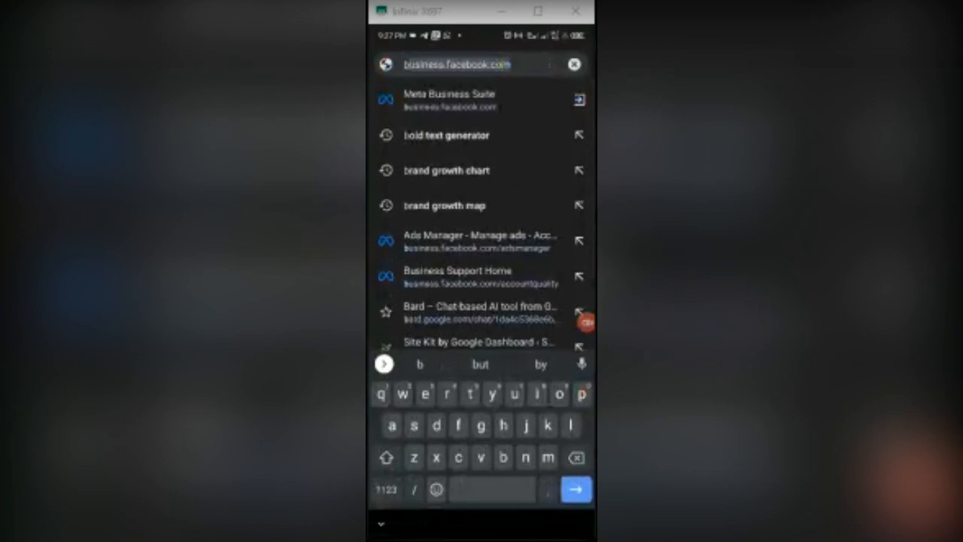
pyautogui.press('Return')
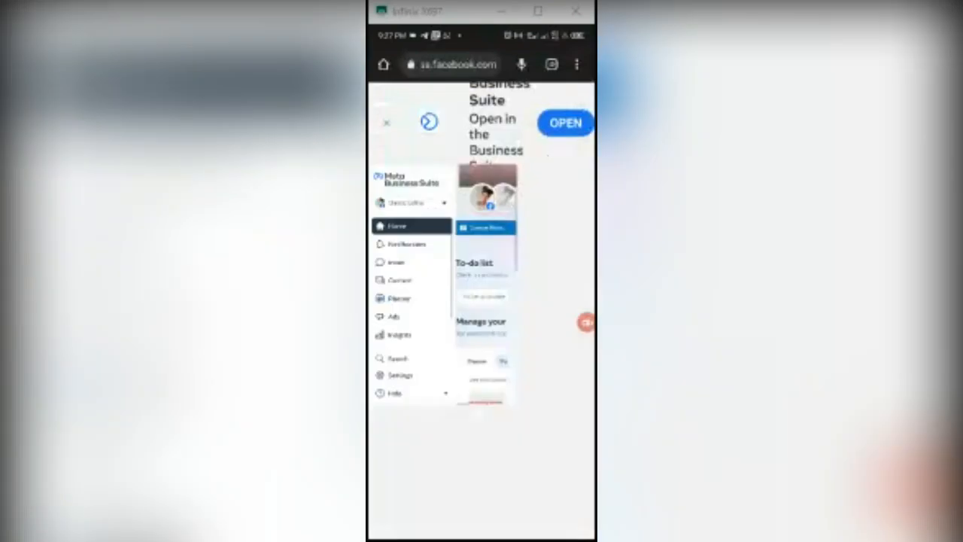
pyautogui.click(387, 123)
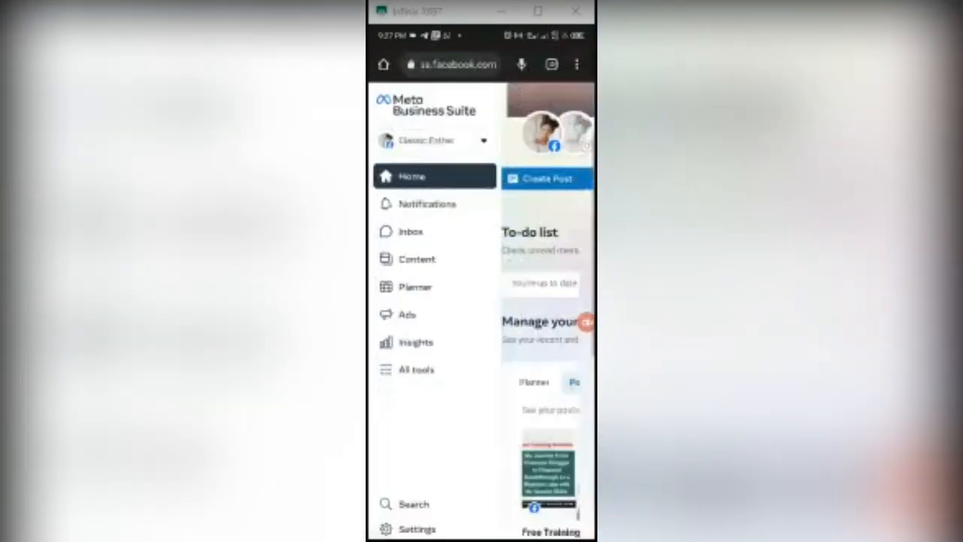
# Step: Request the desktop site version of the Meta Business Suite home page on the phone
pyautogui.scroll(-1, 481, 310)
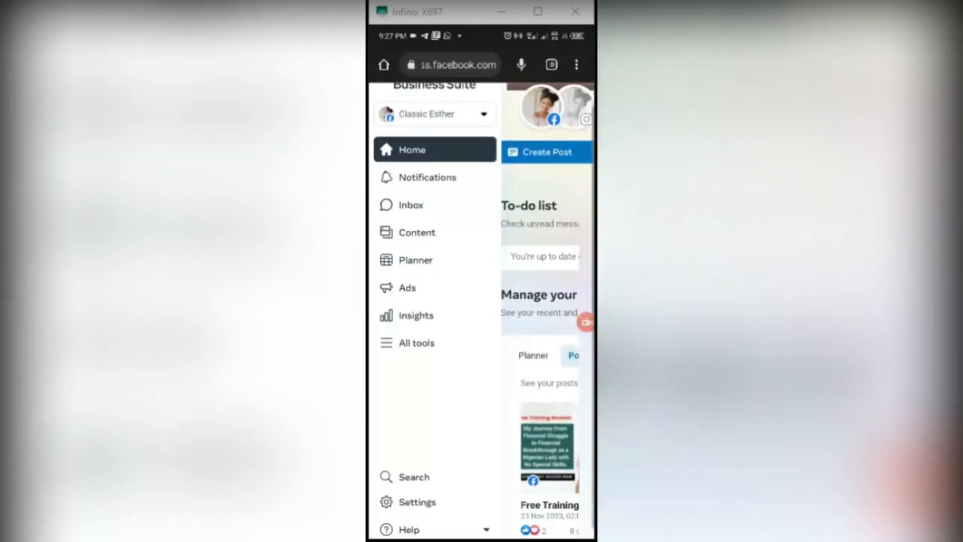
pyautogui.scroll(-1, 482, 310)
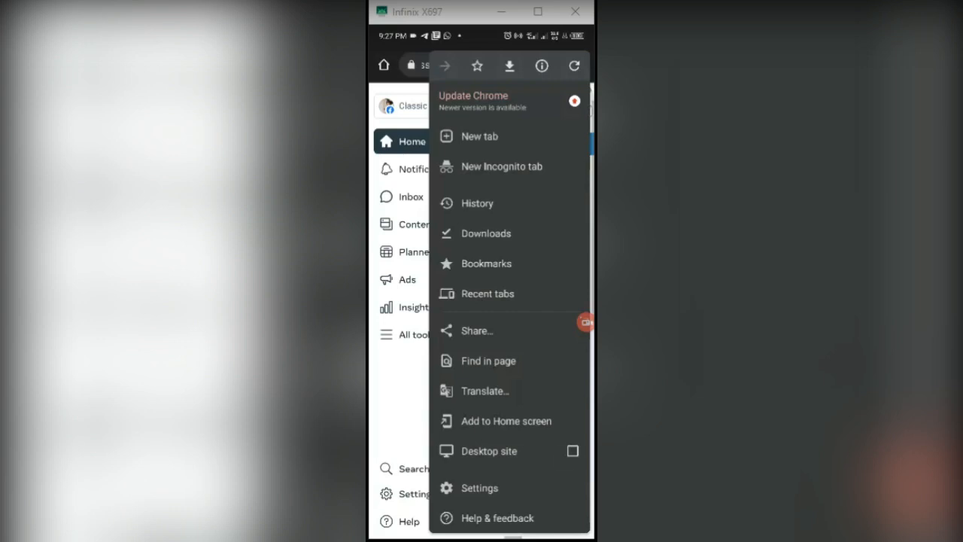
pyautogui.click(509, 451)
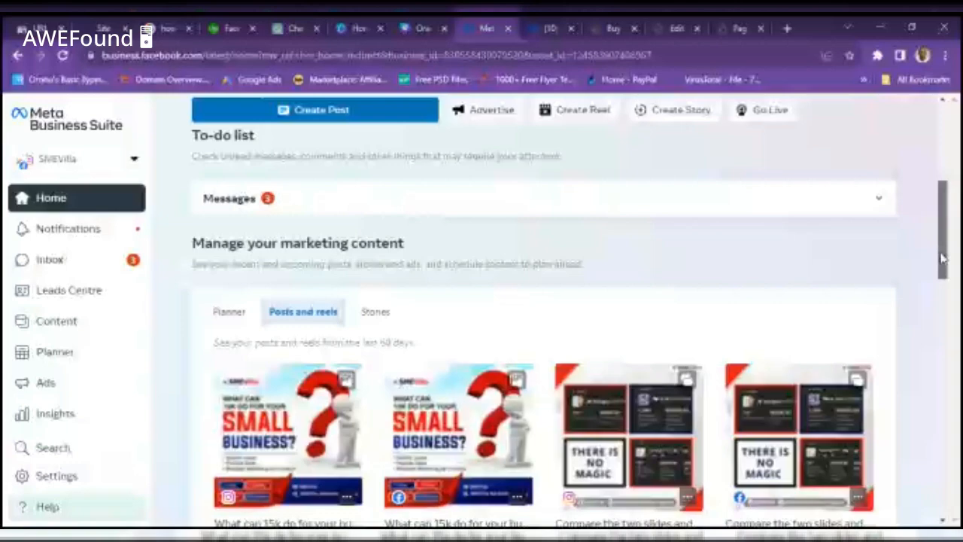
# Step: Switch to the computer's browser and compare the Meta Business Suite and Business Manager pages
pyautogui.moveTo(941, 258); pyautogui.dragTo(940, 174)
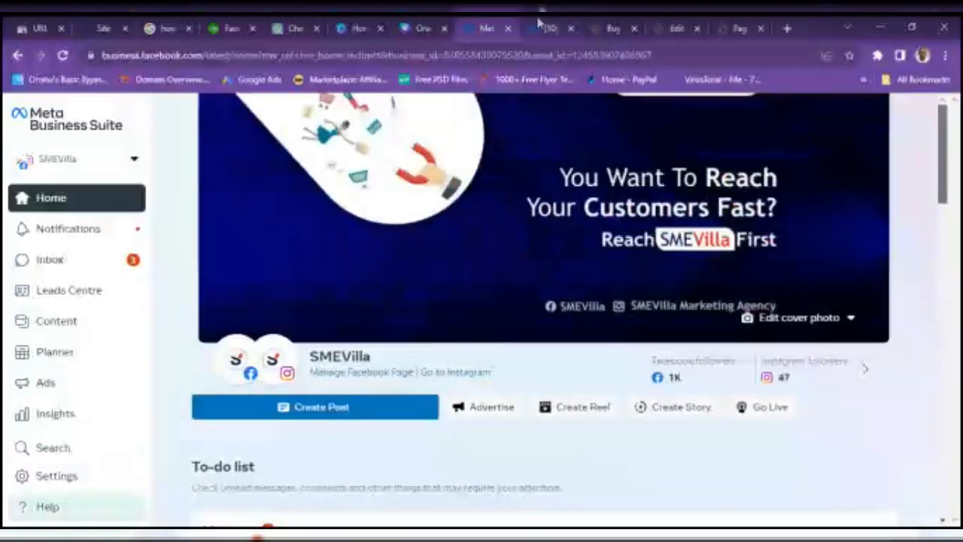
pyautogui.click(540, 25)
pyautogui.click(500, 24)
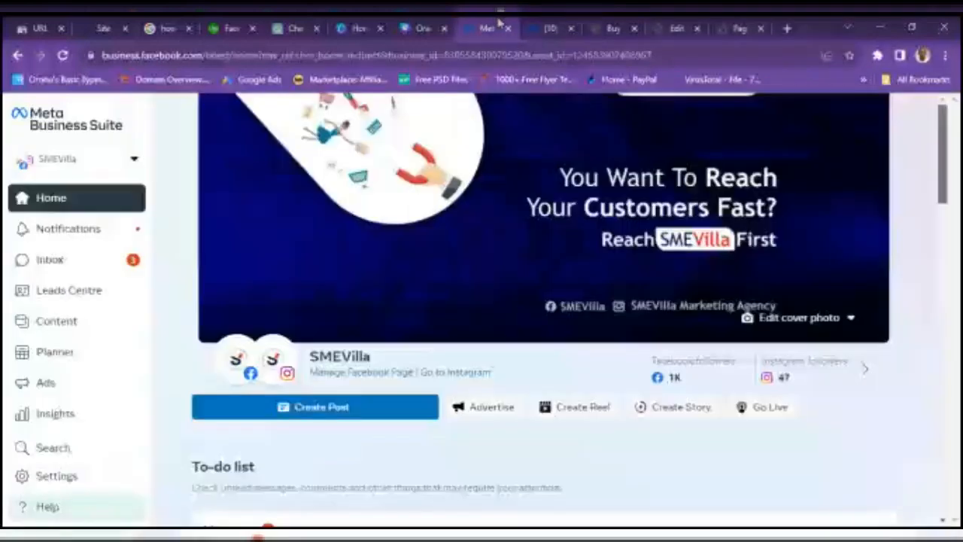
pyautogui.click(540, 26)
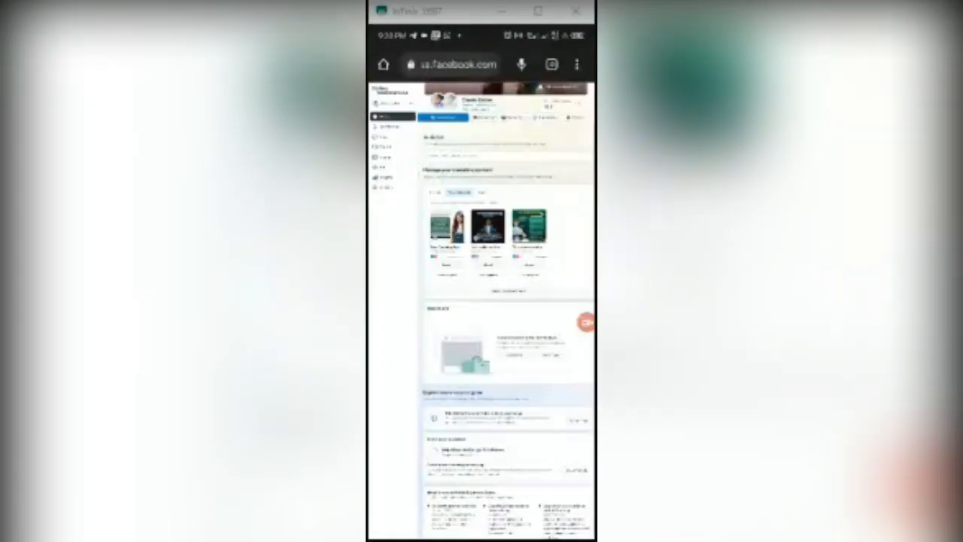
# Step: Open Business Manager on the phone through the Help entry at the end of the desktop-layout Business Suite page
pyautogui.scroll(-1, 506, 301)
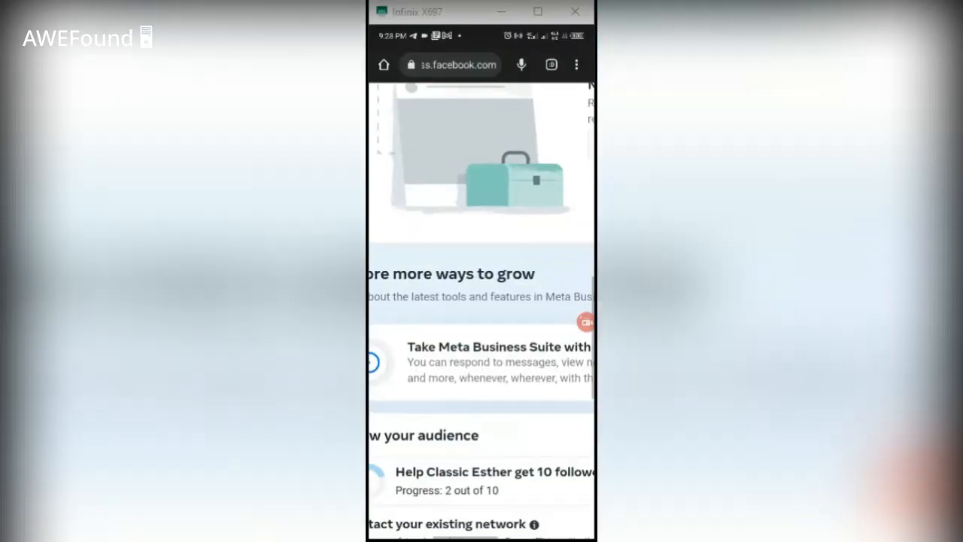
pyautogui.scroll(1, 482, 310)
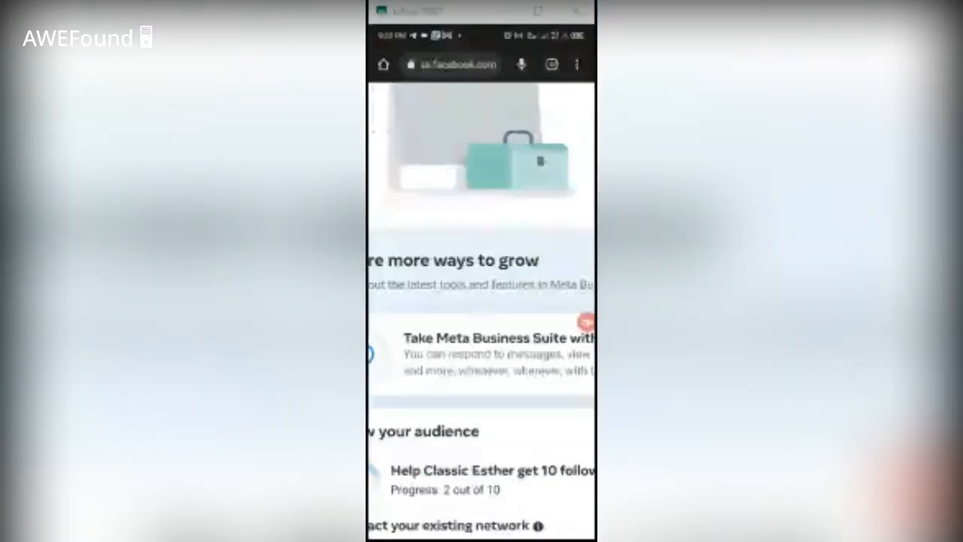
pyautogui.scroll(-1, 481, 310)
pyautogui.scroll(-3, 482, 310)
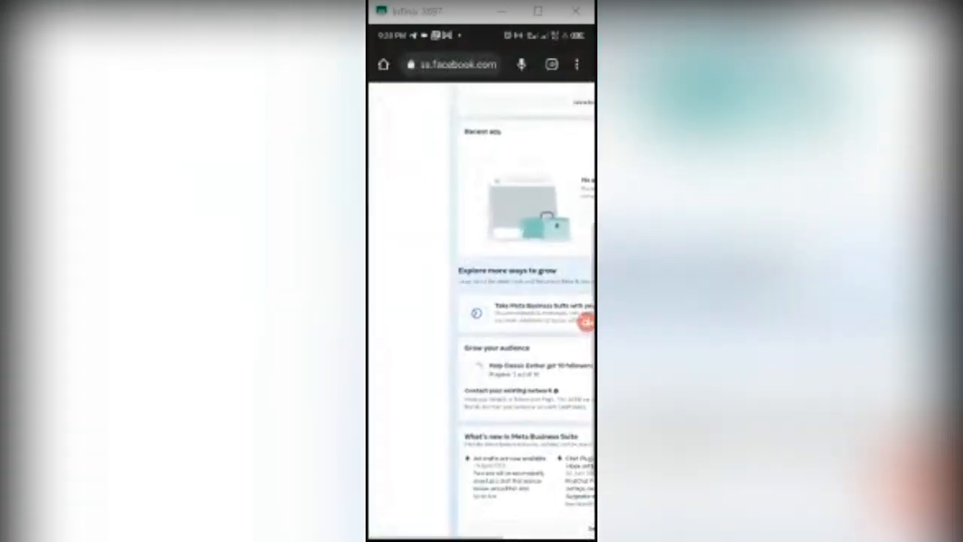
pyautogui.scroll(-3, 481, 310)
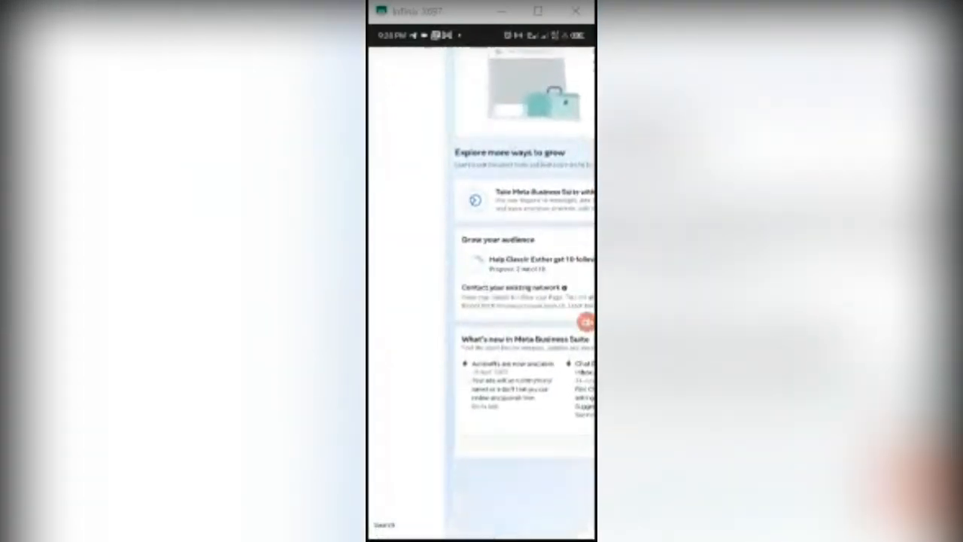
pyautogui.scroll(-1, 481, 310)
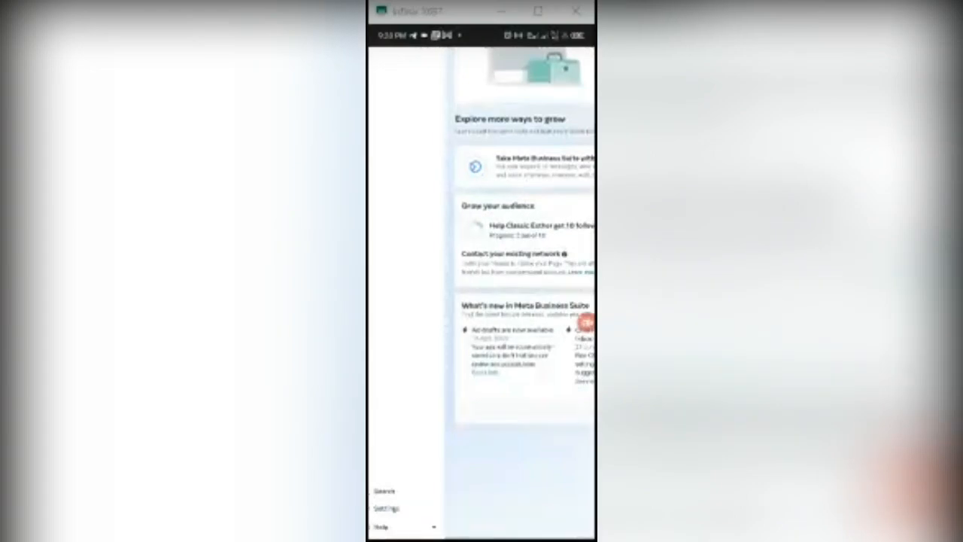
pyautogui.scroll(3, 481, 310)
pyautogui.scroll(-1, 519, 225)
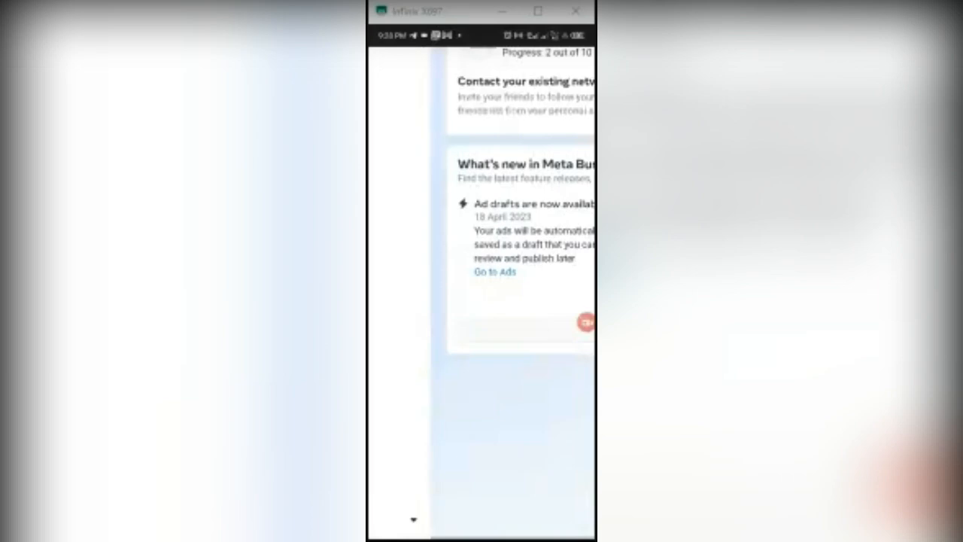
pyautogui.scroll(-3, 482, 310)
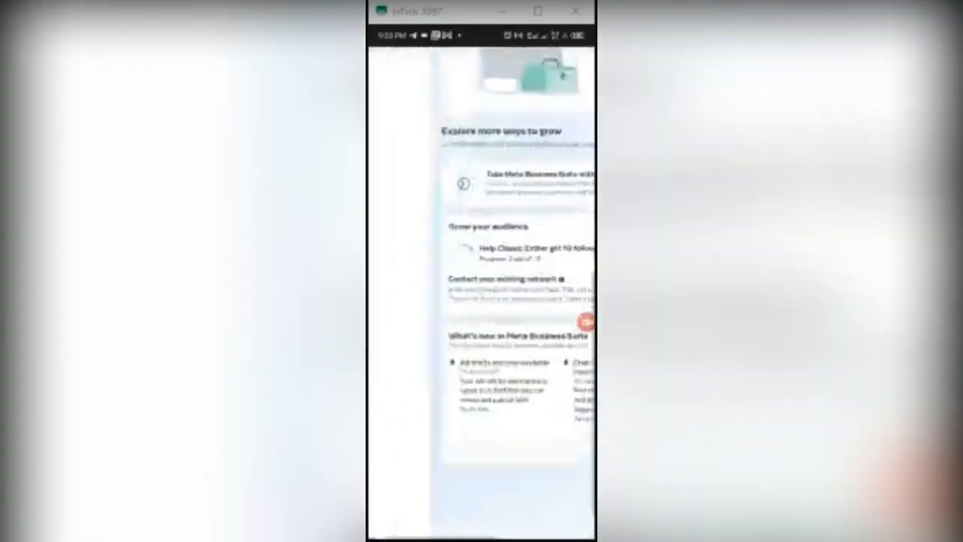
pyautogui.scroll(1, 481, 304)
pyautogui.scroll(-2, 481, 310)
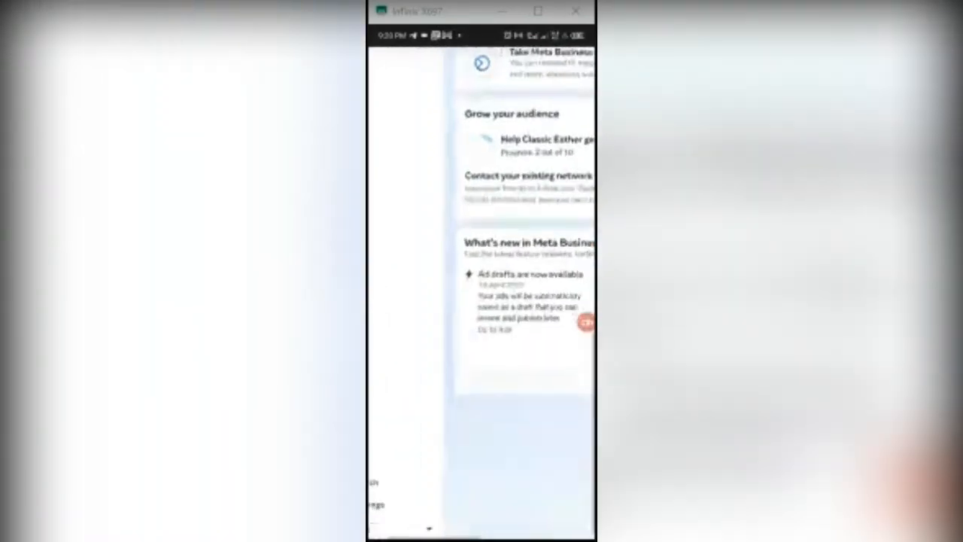
pyautogui.scroll(-2, 481, 301)
pyautogui.scroll(1, 482, 300)
pyautogui.scroll(-1, 481, 301)
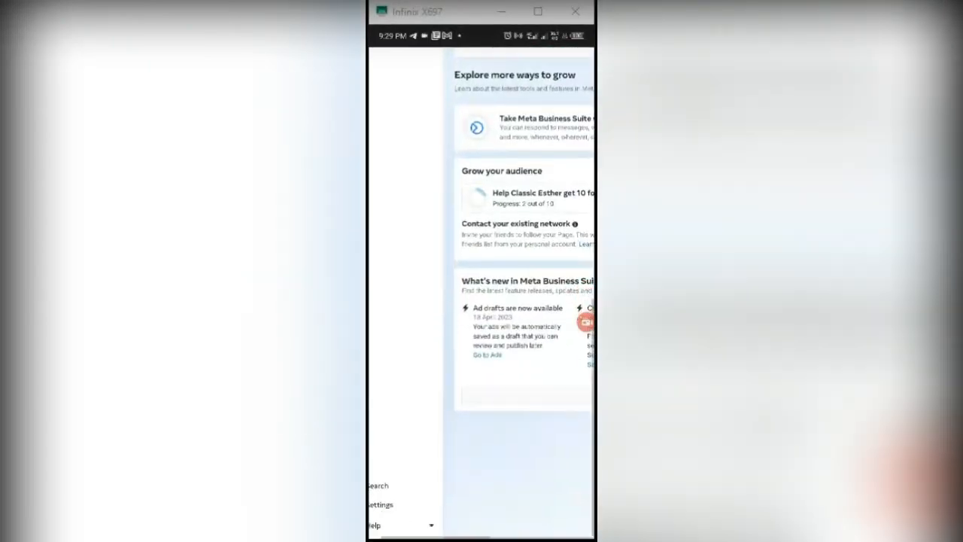
pyautogui.hscroll(-1, 481, 301)
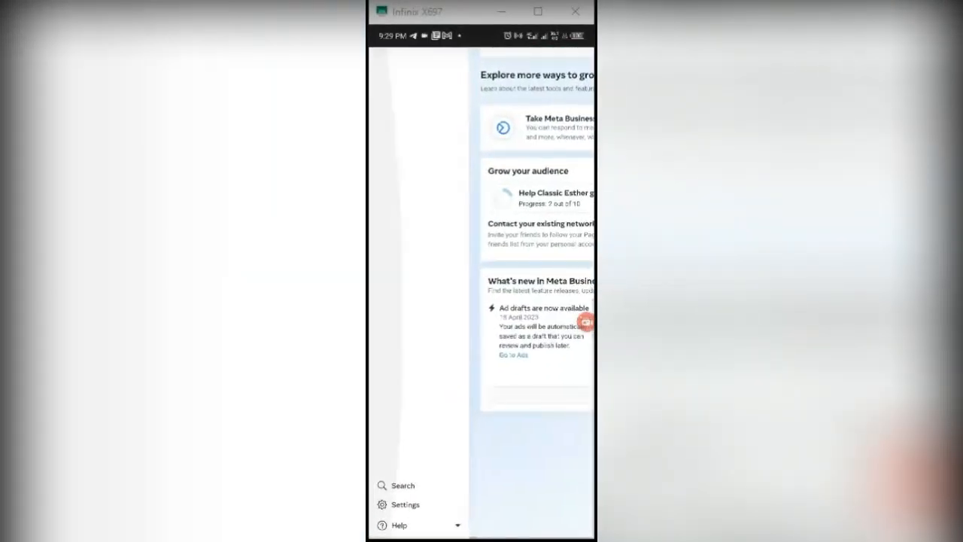
pyautogui.scroll(1, 481, 301)
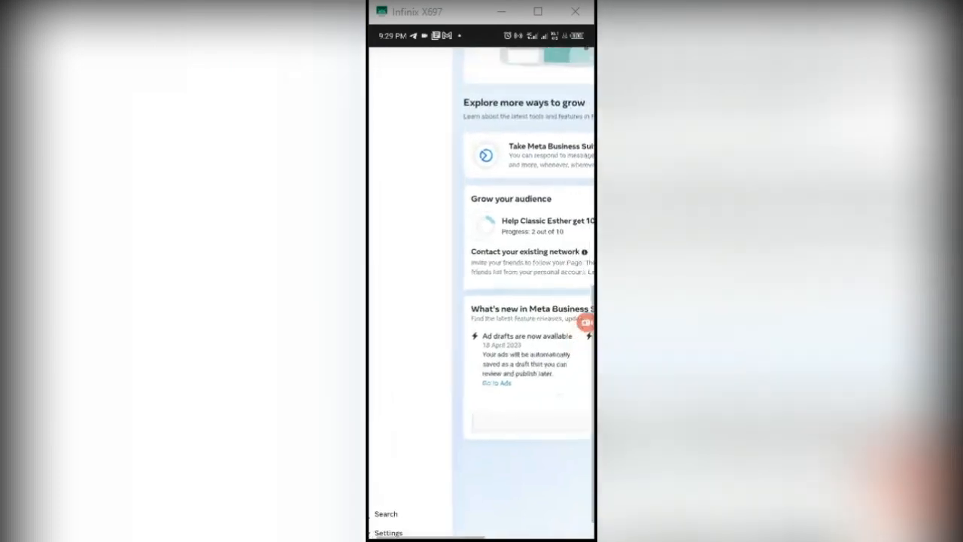
pyautogui.scroll(1, 481, 300)
pyautogui.moveTo(585, 324); pyautogui.dragTo(581, 361)
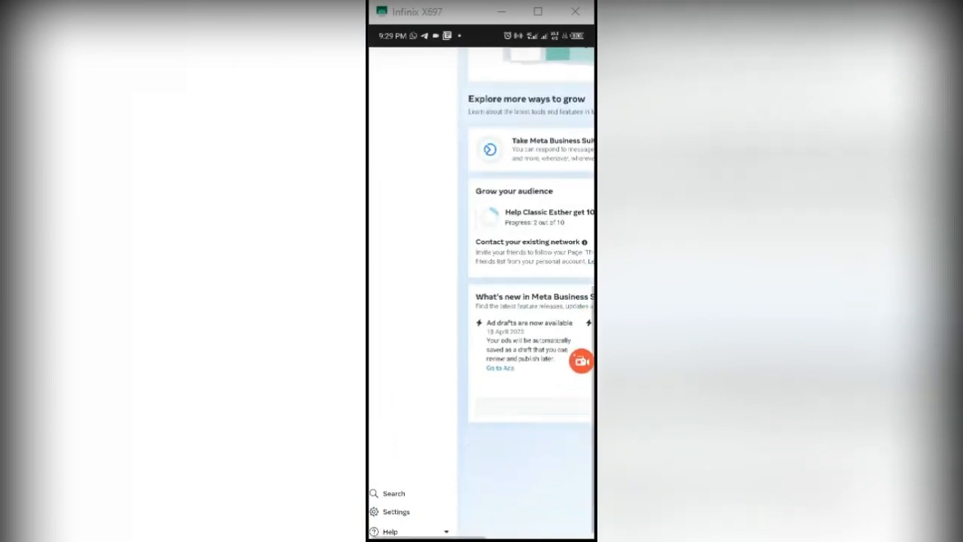
pyautogui.click(399, 526)
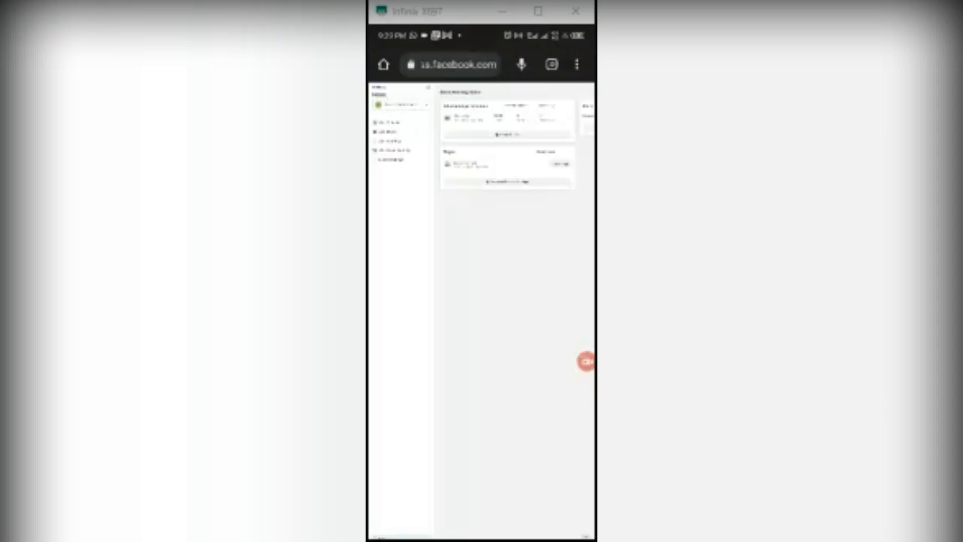
# Step: Turn on Do Not Disturb in the phone's Sound & vibration settings and return to the Business Manager page in Chrome
pyautogui.moveTo(553, 31); pyautogui.dragTo(553, 263)
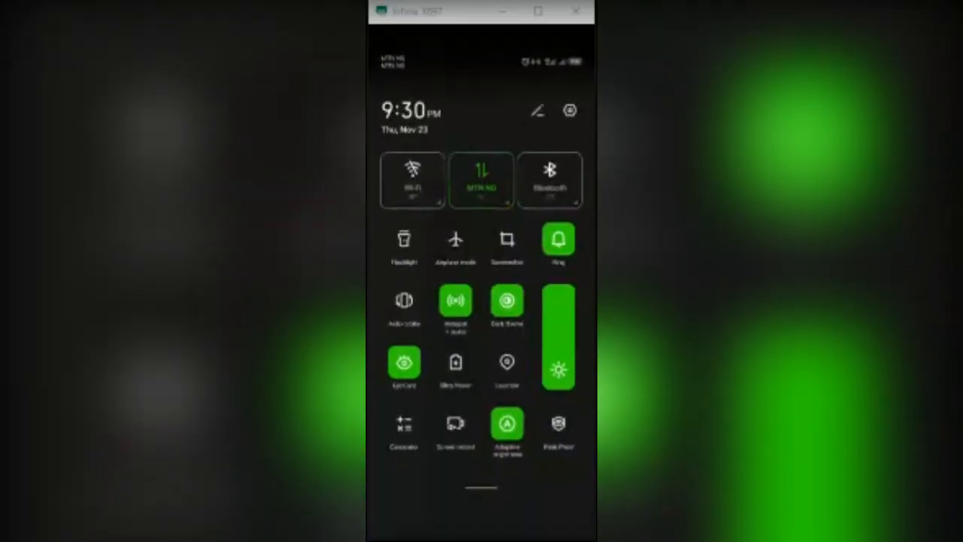
pyautogui.press('XF86AudioLowerVolume')
pyautogui.click(567, 377)
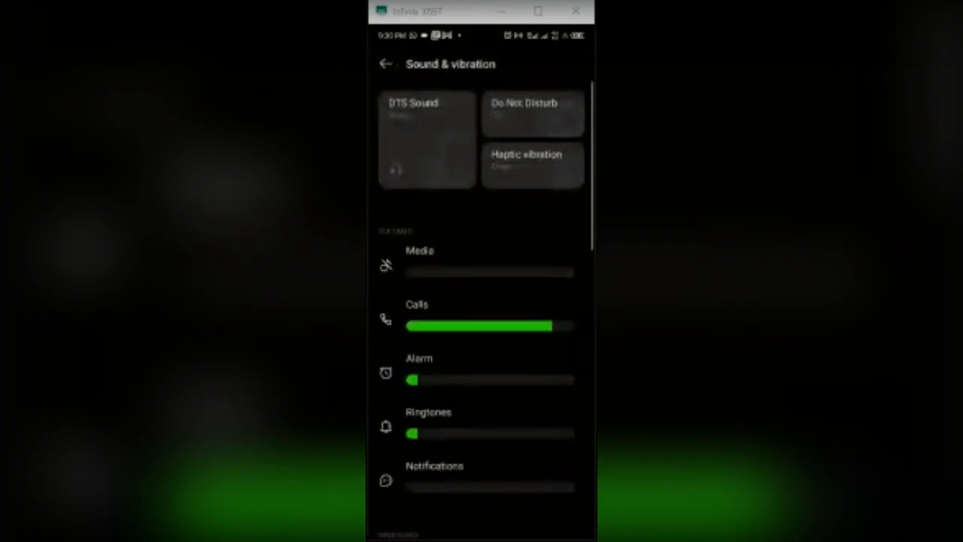
pyautogui.click(532, 113)
pyautogui.click(573, 105)
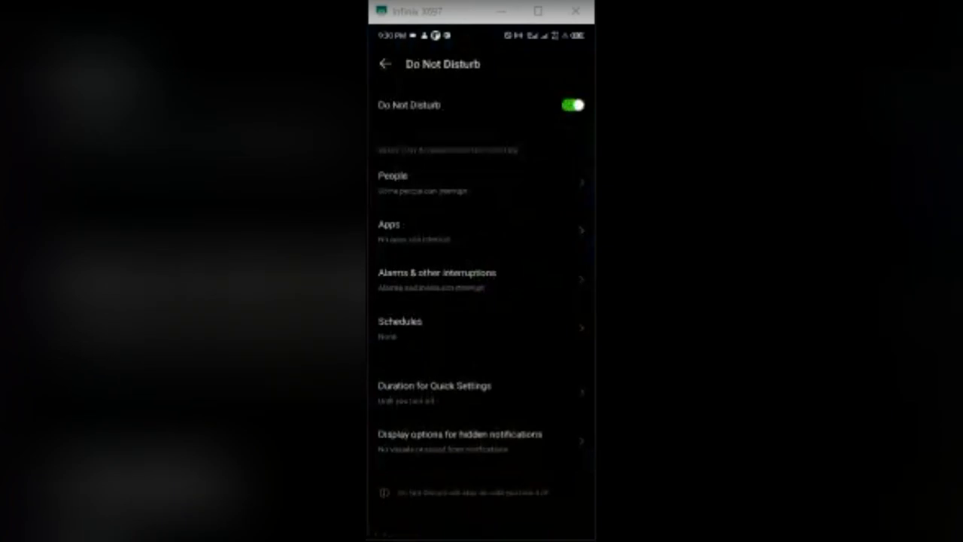
pyautogui.click(385, 64)
pyautogui.moveTo(482, 535); pyautogui.dragTo(481, 451)
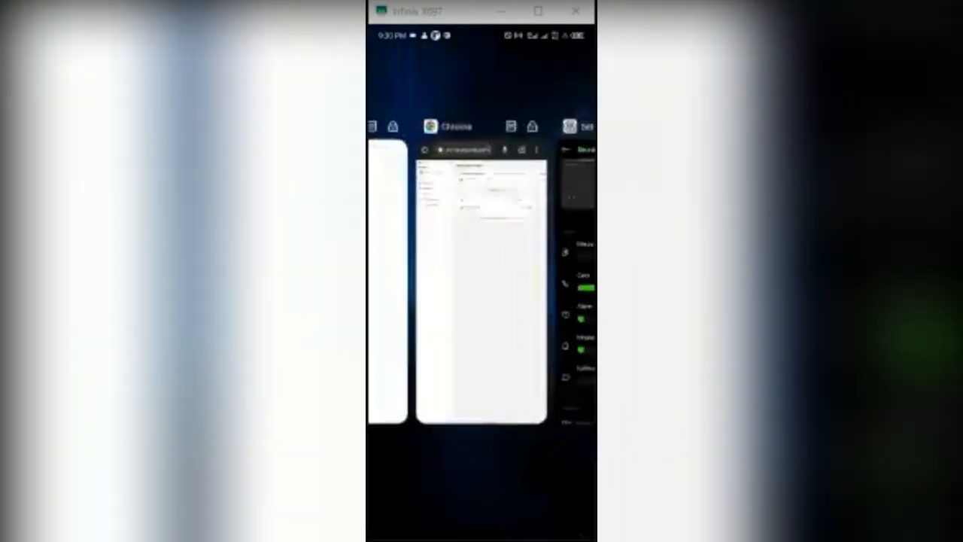
pyautogui.click(481, 282)
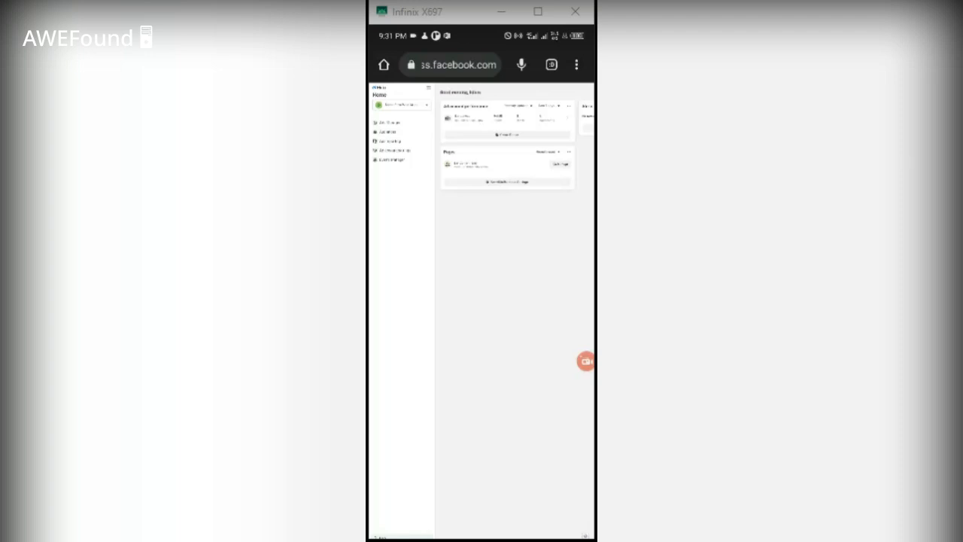
# Step: Leave Chrome for the phone's app list and bring up the campaigns list of the Meta Ads app
pyautogui.moveTo(481, 536); pyautogui.dragTo(481, 361)
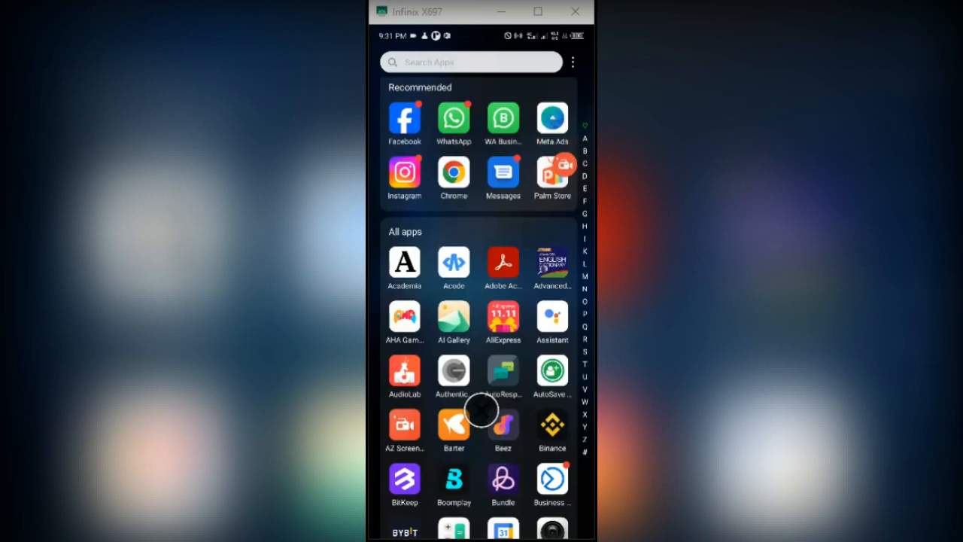
pyautogui.moveTo(575, 195); pyautogui.dragTo(581, 225)
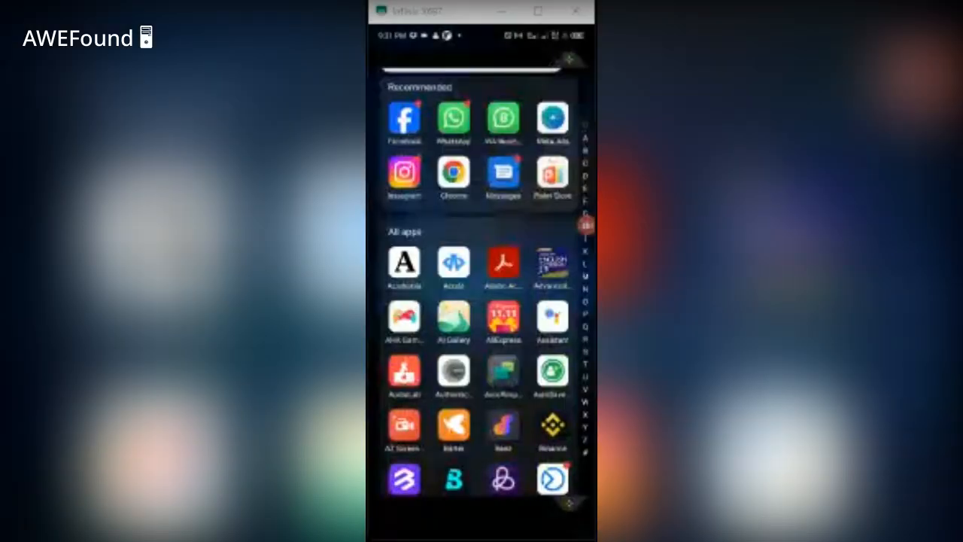
pyautogui.click(471, 67)
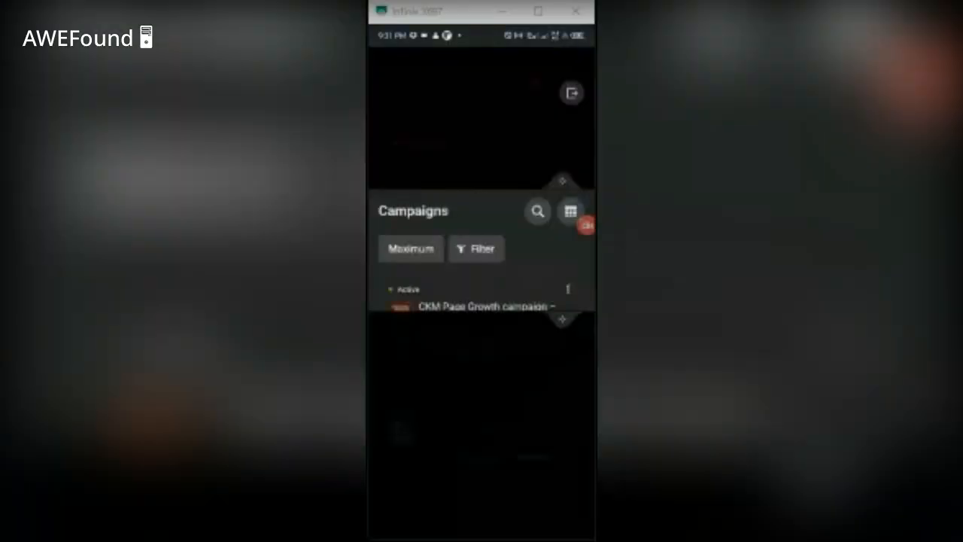
# Step: Look through the active campaigns in the Meta Ads app, including their results, cost per result and amount spent
pyautogui.scroll(-2, 482, 250)
pyautogui.scroll(2, 481, 250)
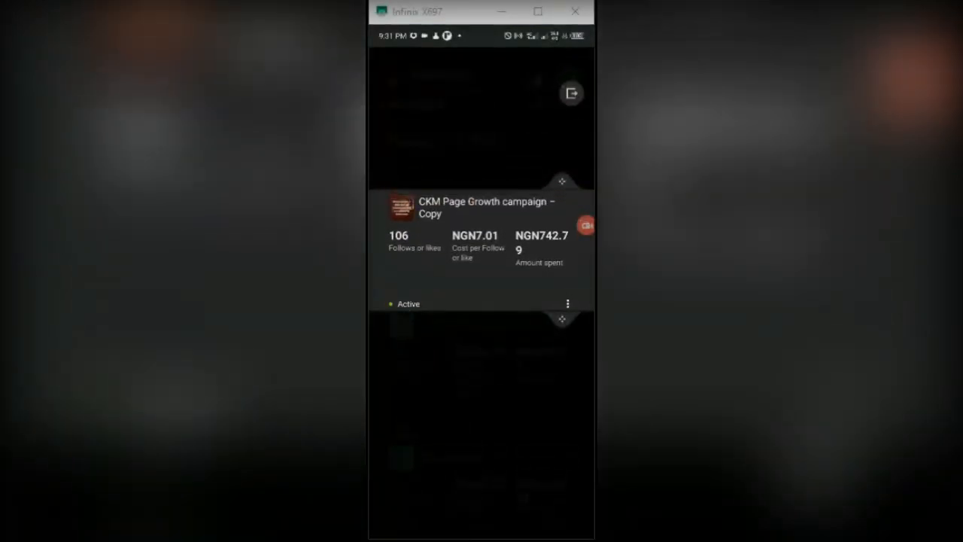
pyautogui.scroll(1, 481, 250)
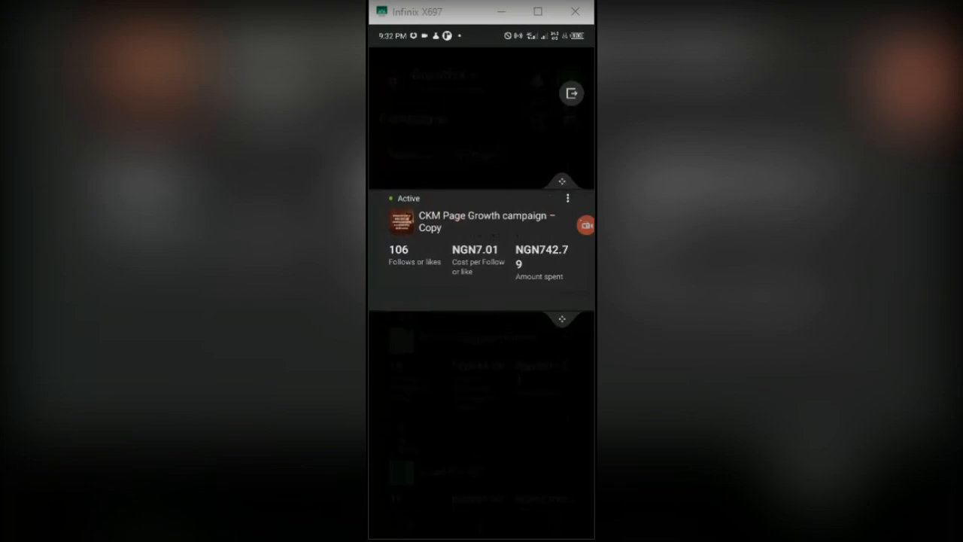
pyautogui.scroll(-5, 482, 250)
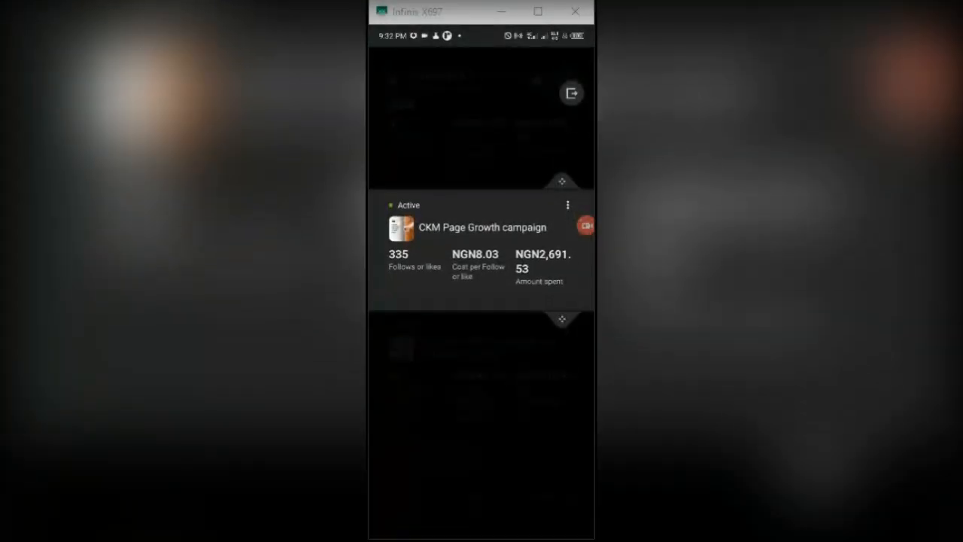
pyautogui.scroll(-1, 482, 248)
pyautogui.scroll(-1, 481, 249)
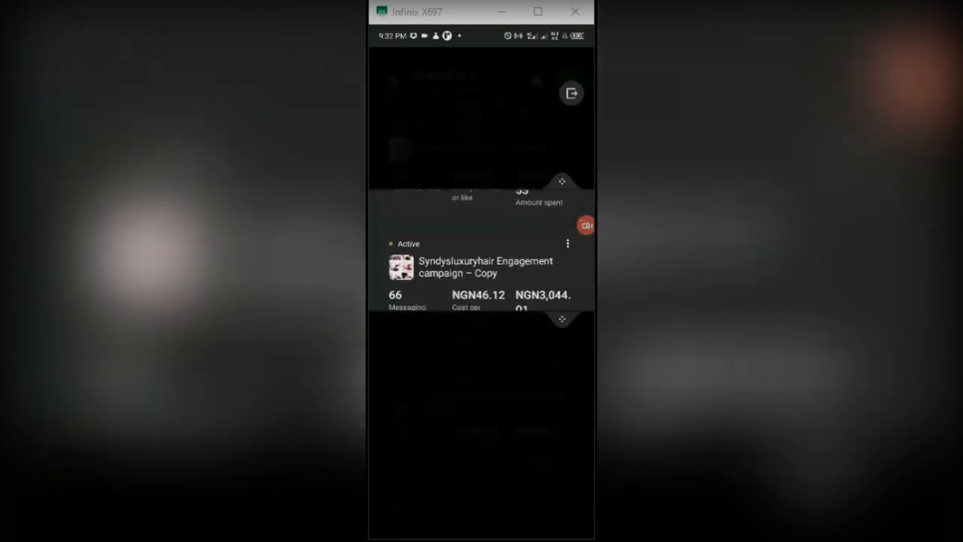
pyautogui.scroll(3, 481, 248)
pyautogui.scroll(-1, 481, 249)
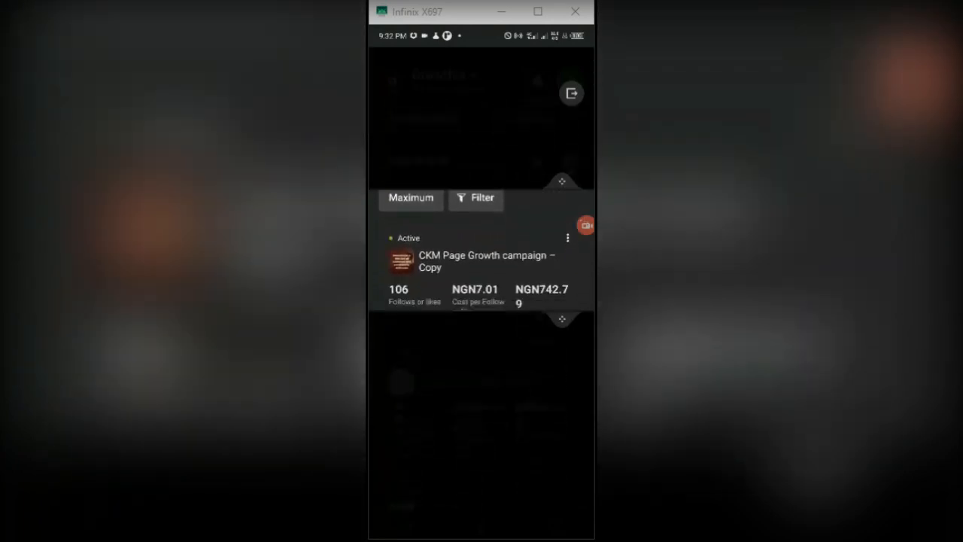
pyautogui.scroll(-1, 482, 248)
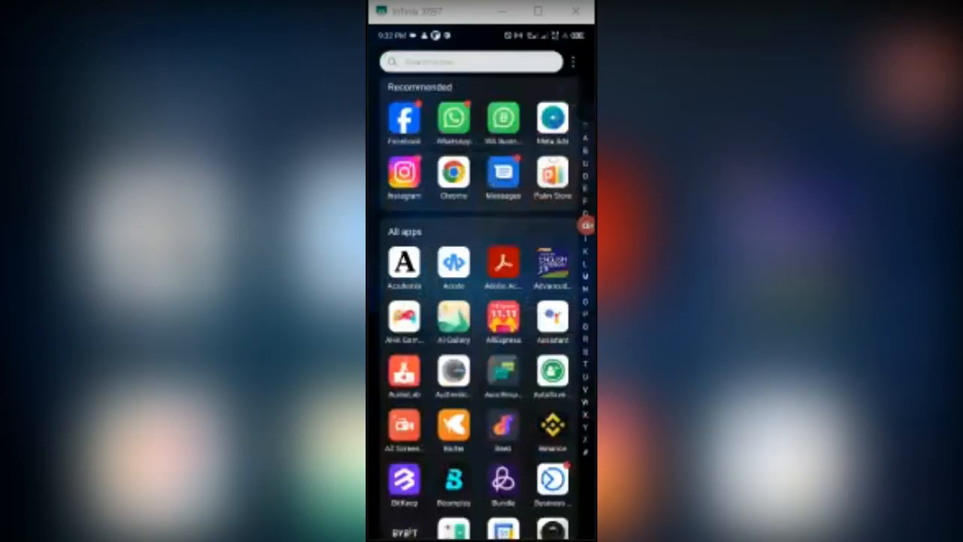
# Step: View the app info of Meta Ads from the phone's app list
pyautogui.click(553, 118)
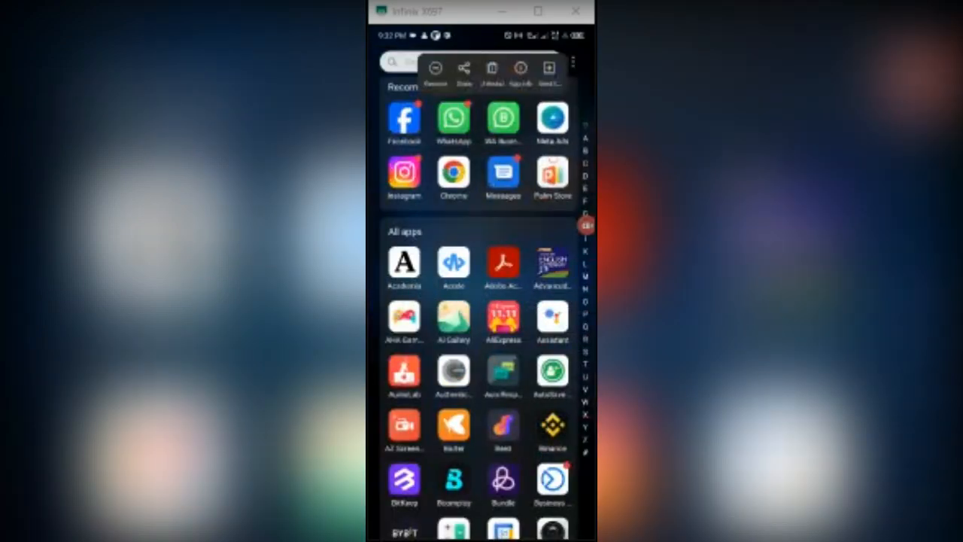
pyautogui.click(521, 73)
pyautogui.scroll(-3, 482, 301)
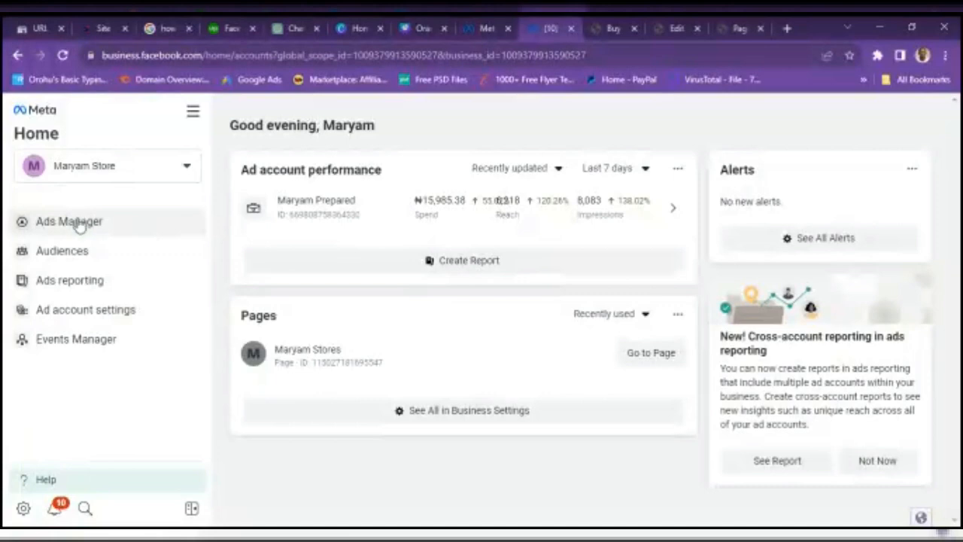
# Step: Open Ads Manager from Business Manager on the computer and check which ad accounts the account selector offers
pyautogui.click(80, 224)
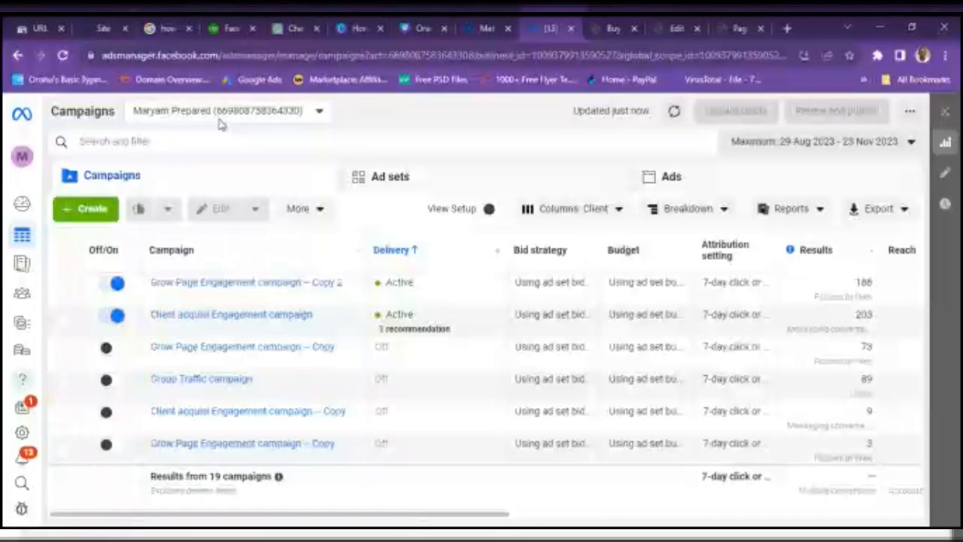
pyautogui.click(322, 113)
pyautogui.click(243, 214)
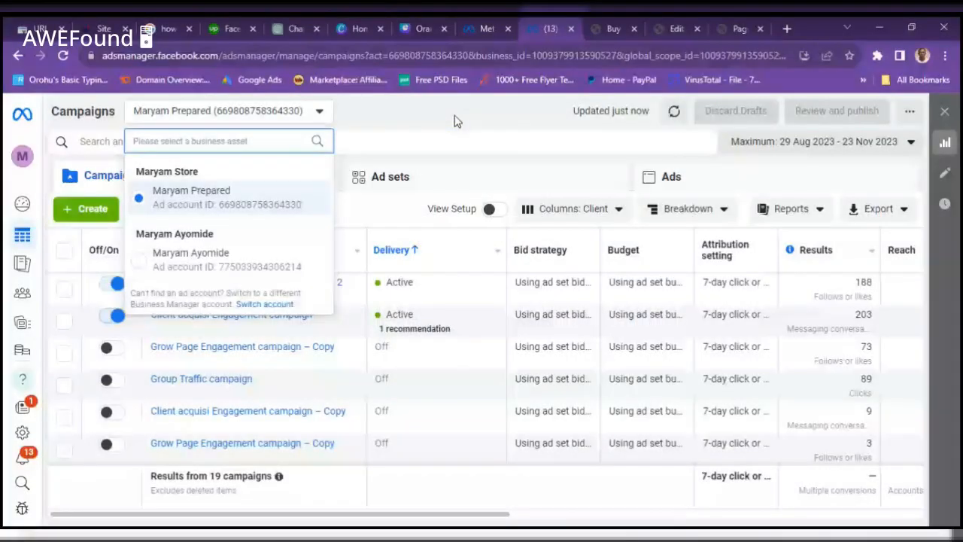
pyautogui.click(371, 134)
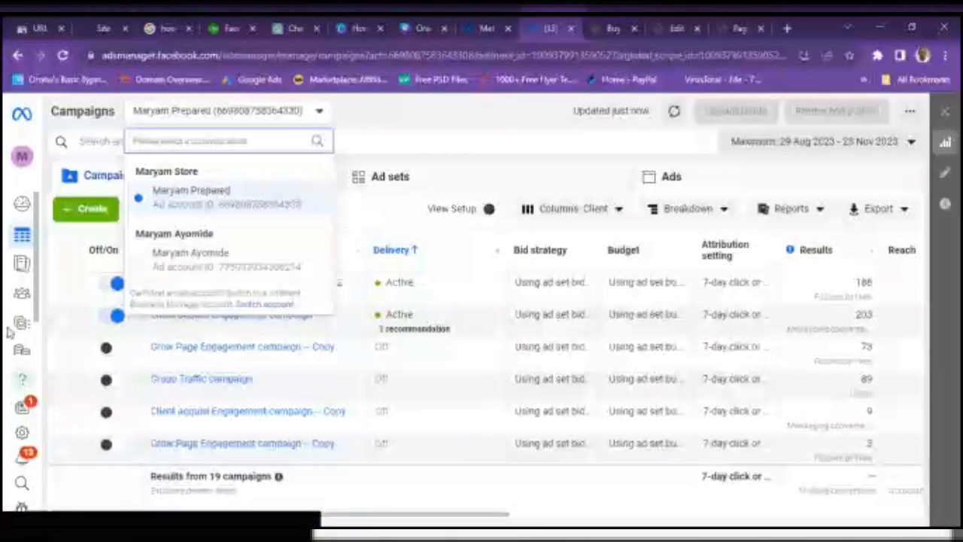
pyautogui.click(369, 122)
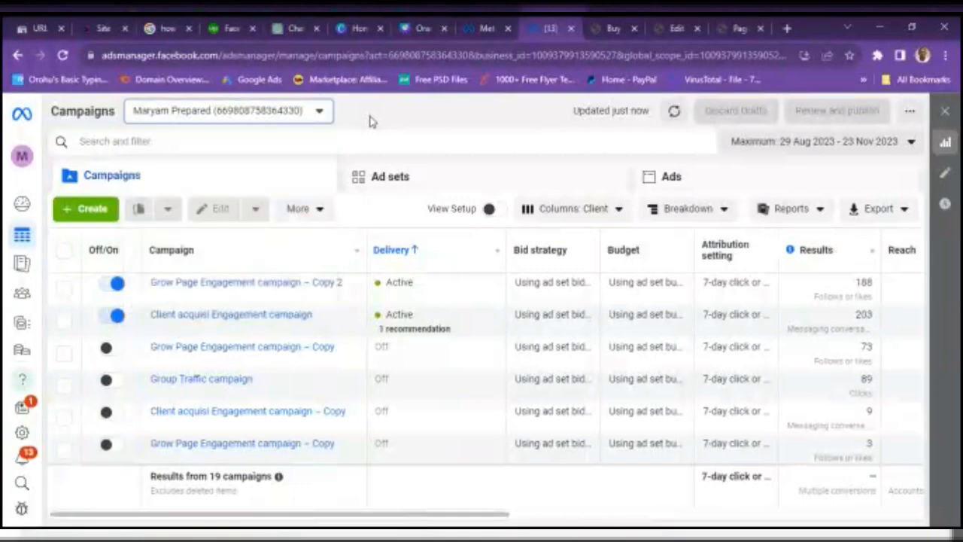
# Step: Switch to the Canva presentation and display the Day 13 slide on Facebook Ad Levels and Difference and Role
pyautogui.click(414, 27)
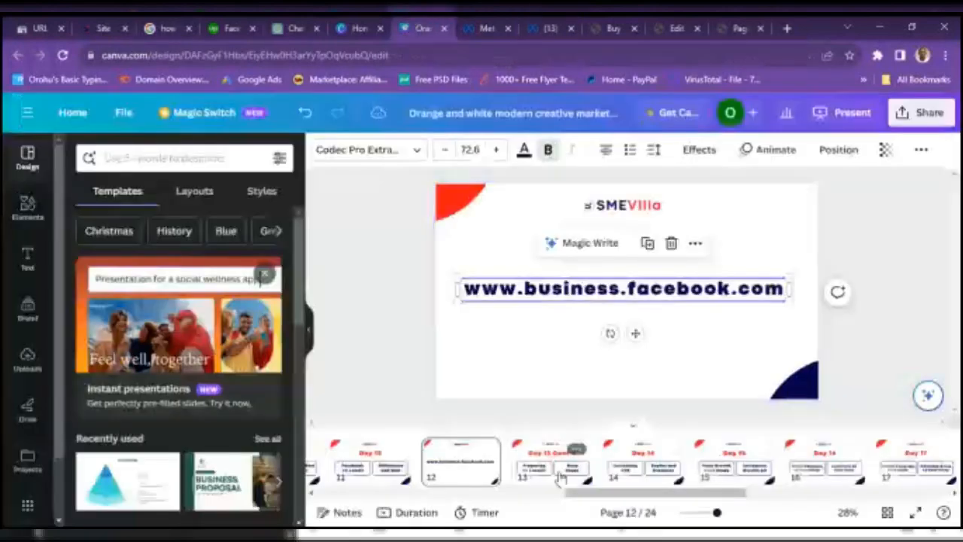
pyautogui.click(385, 477)
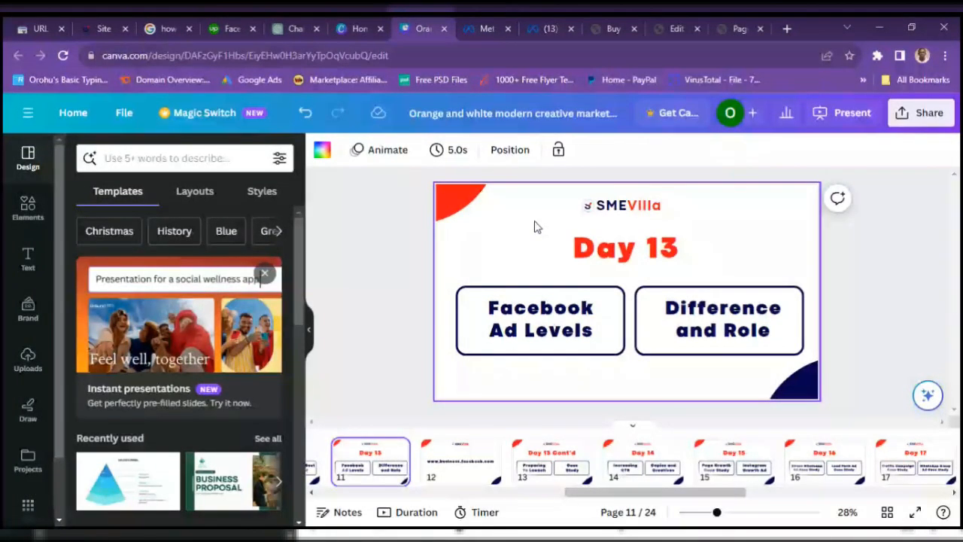
# Step: Switch from the Canva presentation to Ads Manager and enlarge the page to 150% for easier reading
pyautogui.click(485, 29)
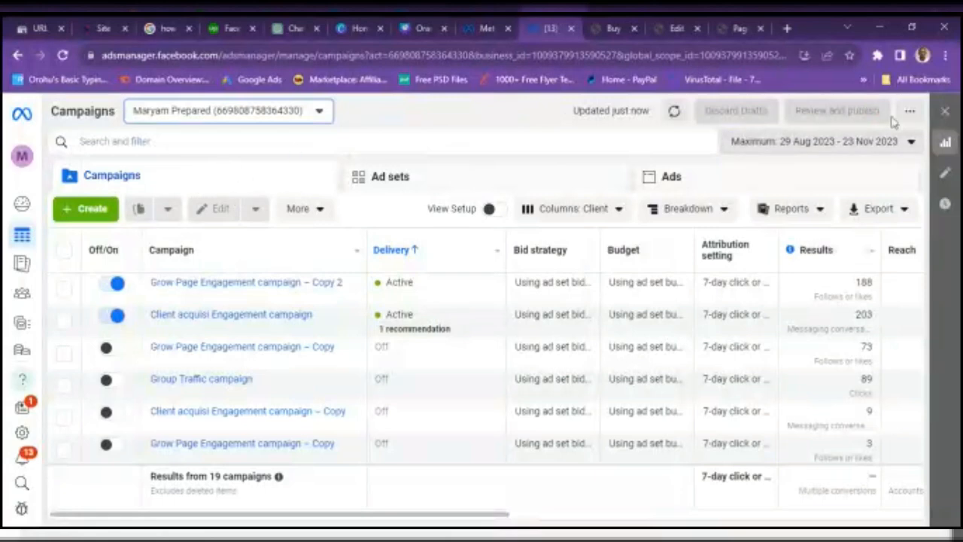
pyautogui.click(944, 55)
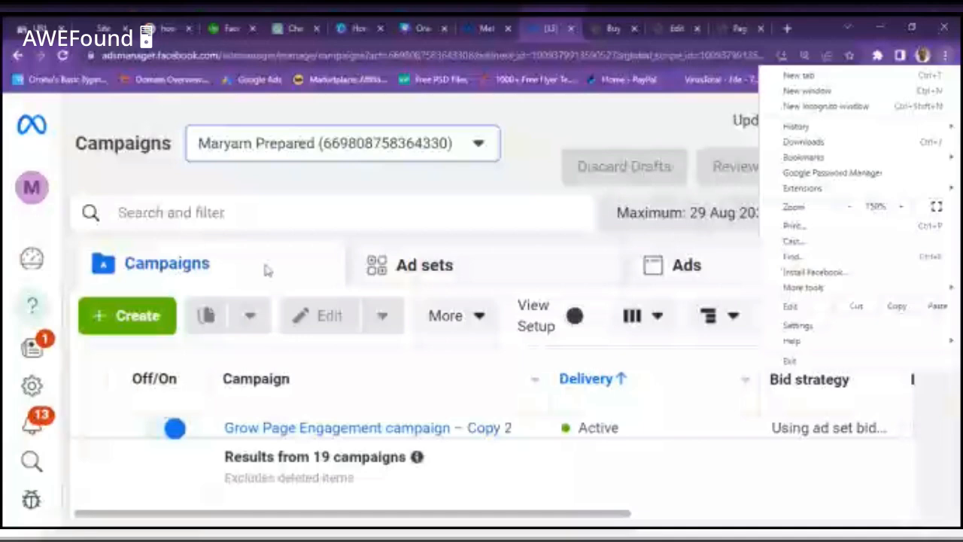
pyautogui.click(305, 269)
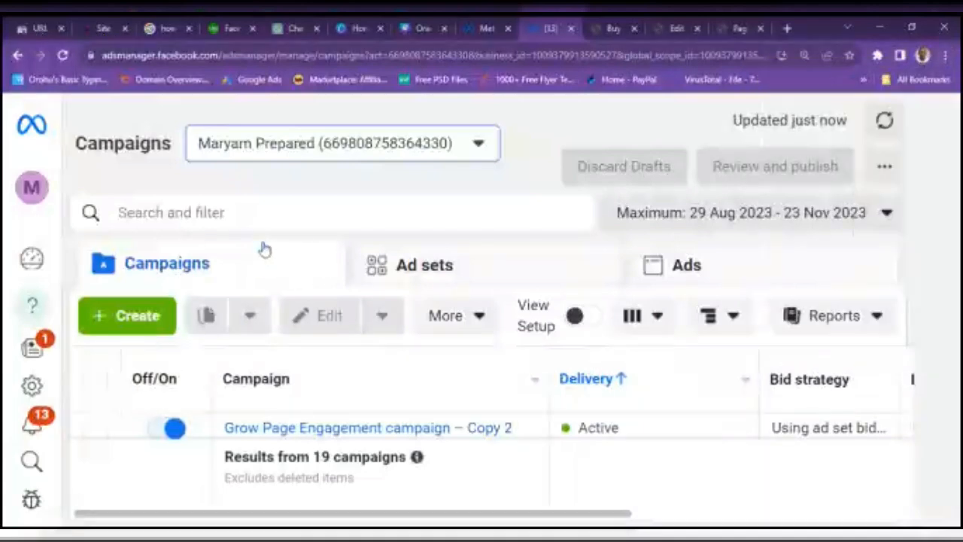
# Step: View the Ad sets, Ads and Campaigns levels of the current ad account to compare the three levels
pyautogui.click(452, 267)
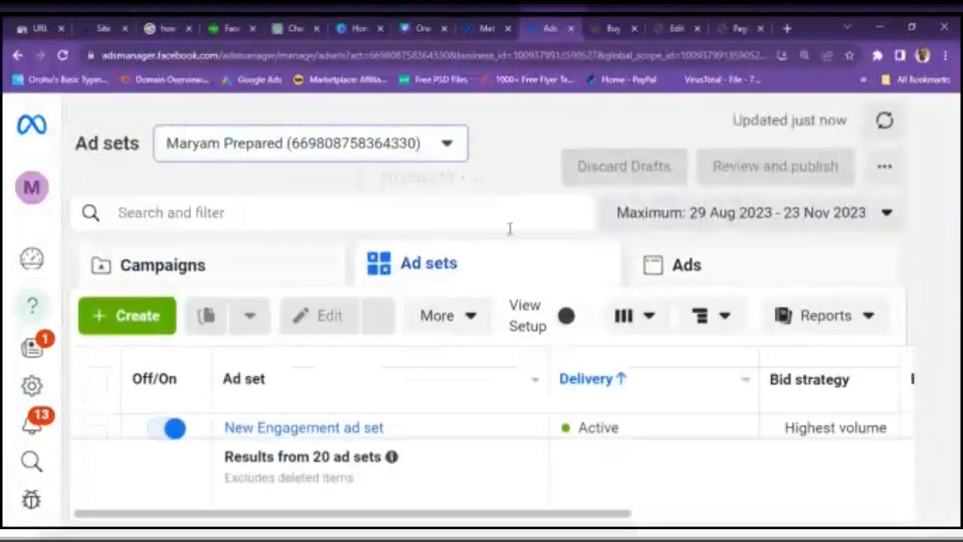
pyautogui.click(725, 283)
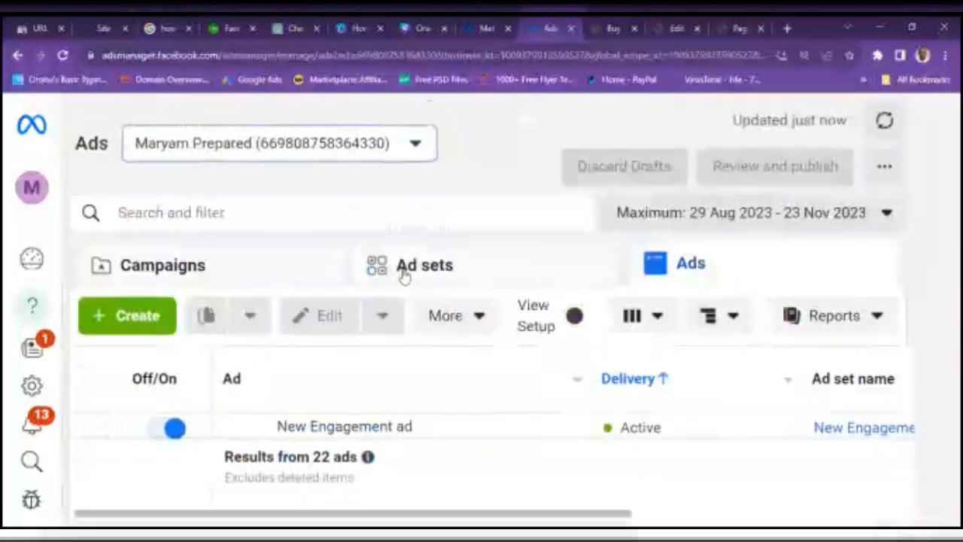
pyautogui.click(198, 286)
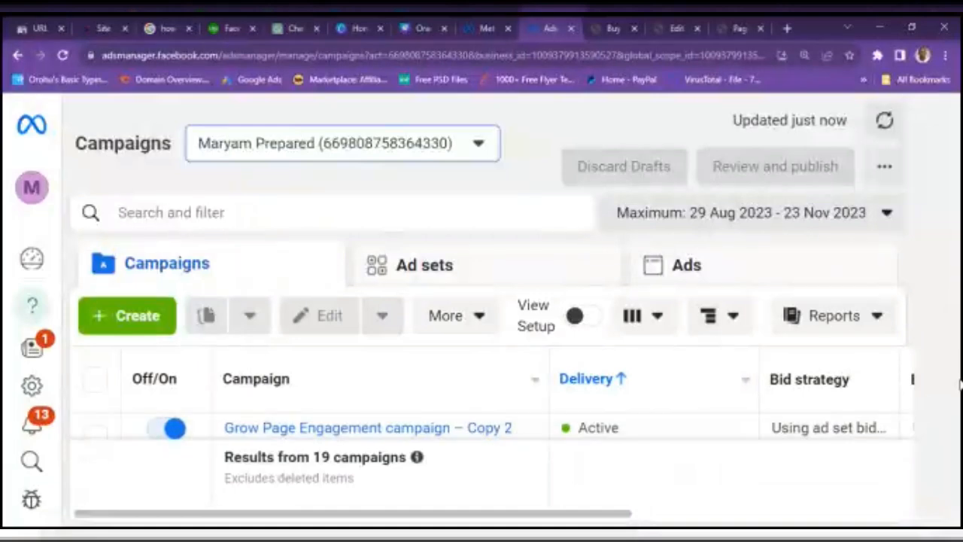
pyautogui.moveTo(906, 388)
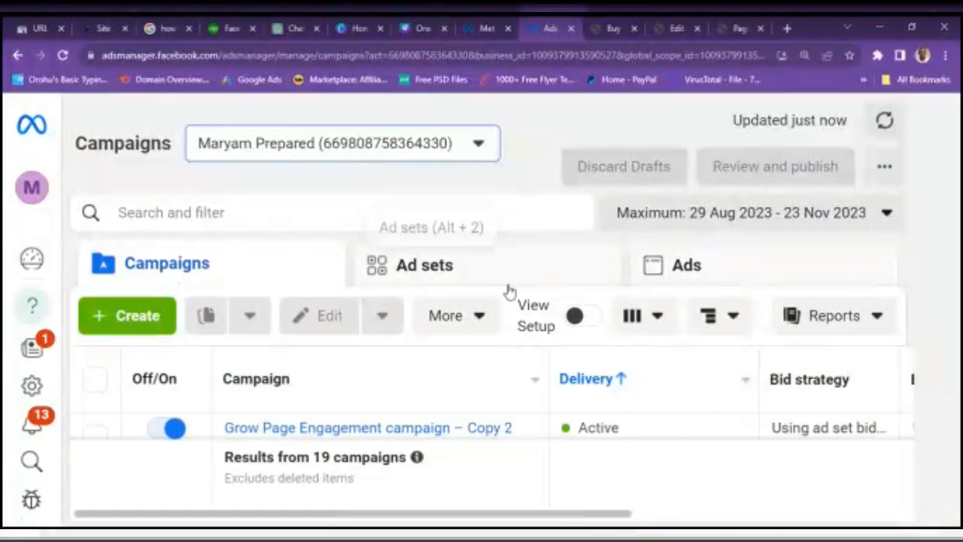
pyautogui.click(476, 274)
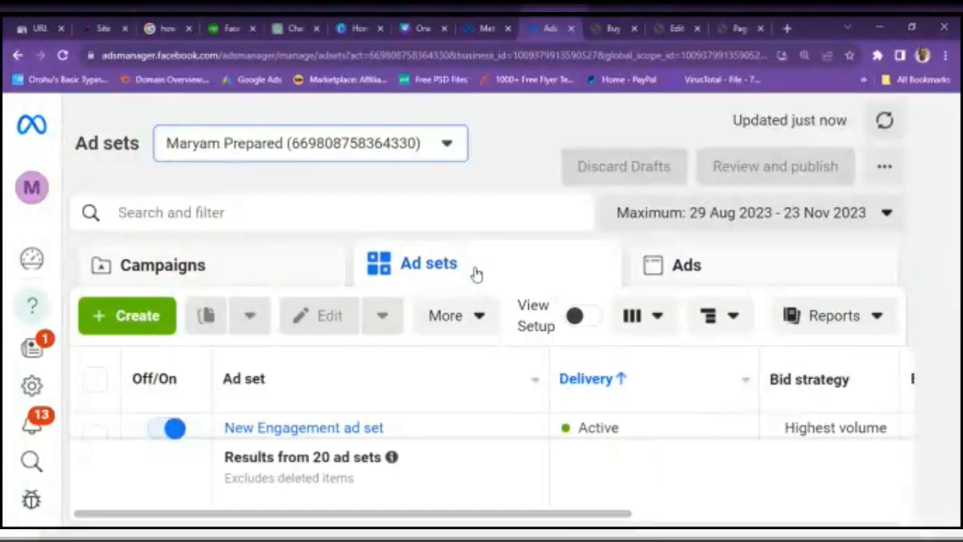
pyautogui.click(674, 281)
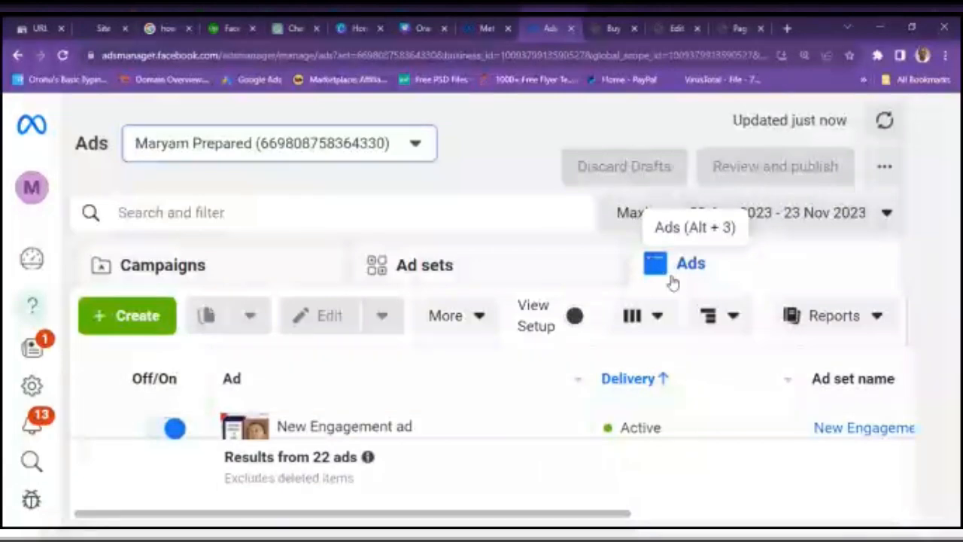
# Step: Reset the Ads Manager page zoom to 100%
pyautogui.click(943, 55)
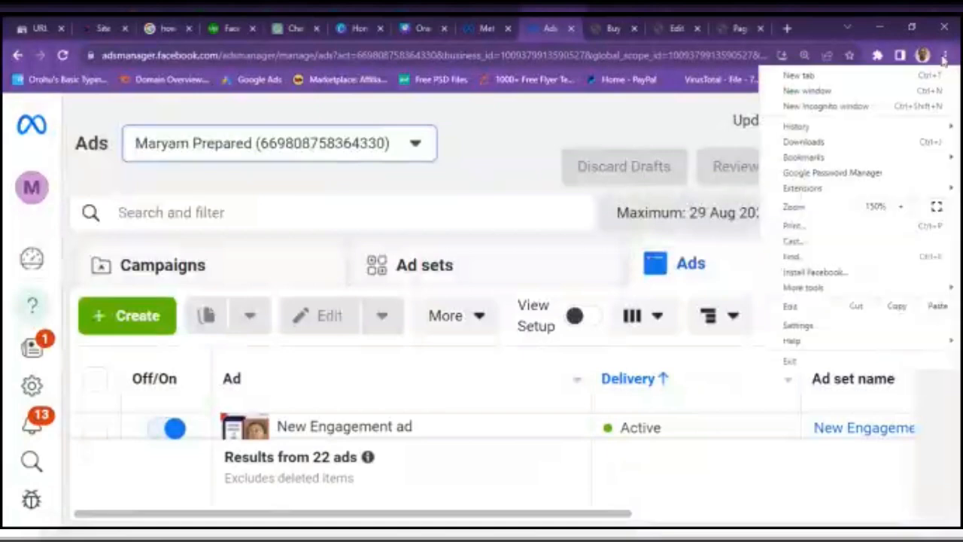
pyautogui.click(850, 207)
pyautogui.click(850, 207)
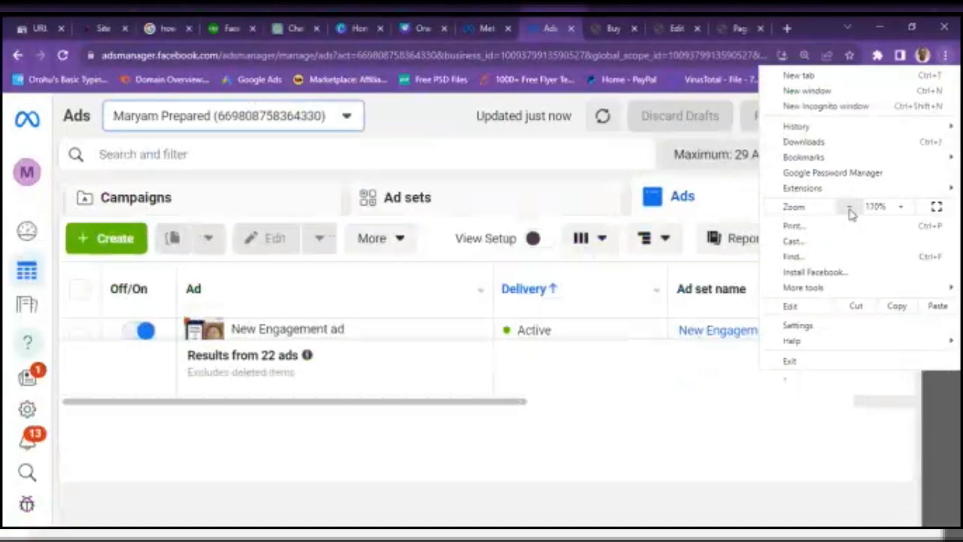
pyautogui.click(850, 208)
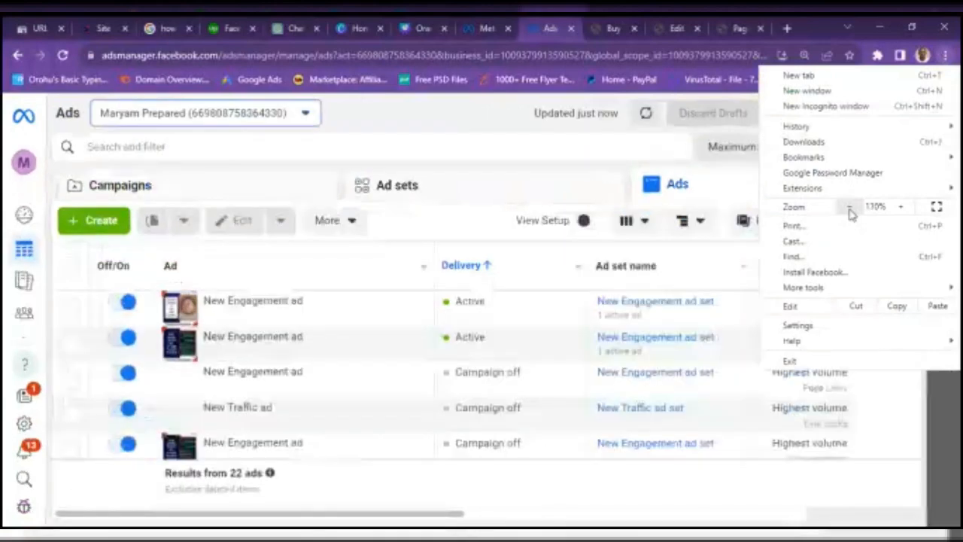
pyautogui.click(850, 207)
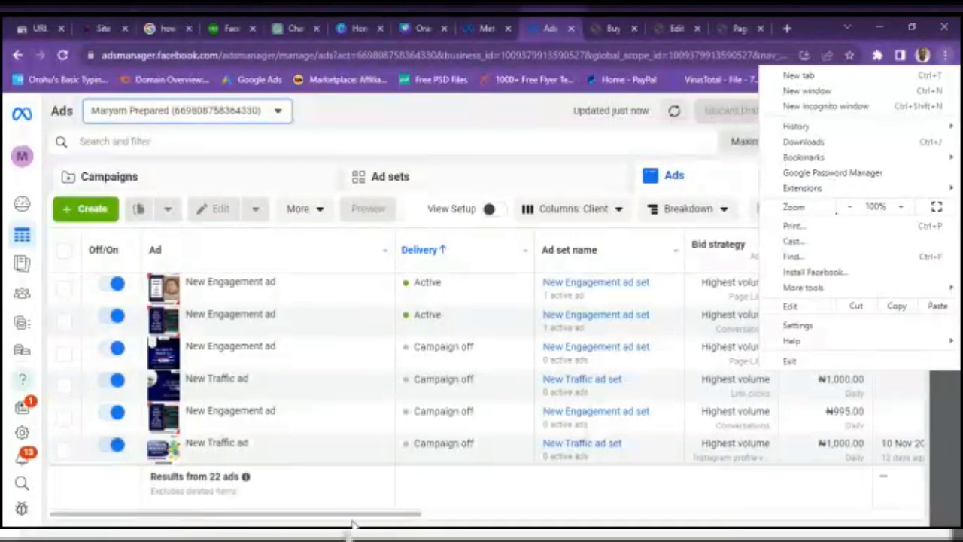
# Step: Go through the Campaigns, Ad sets and Ads levels once more at normal page size
pyautogui.click(287, 180)
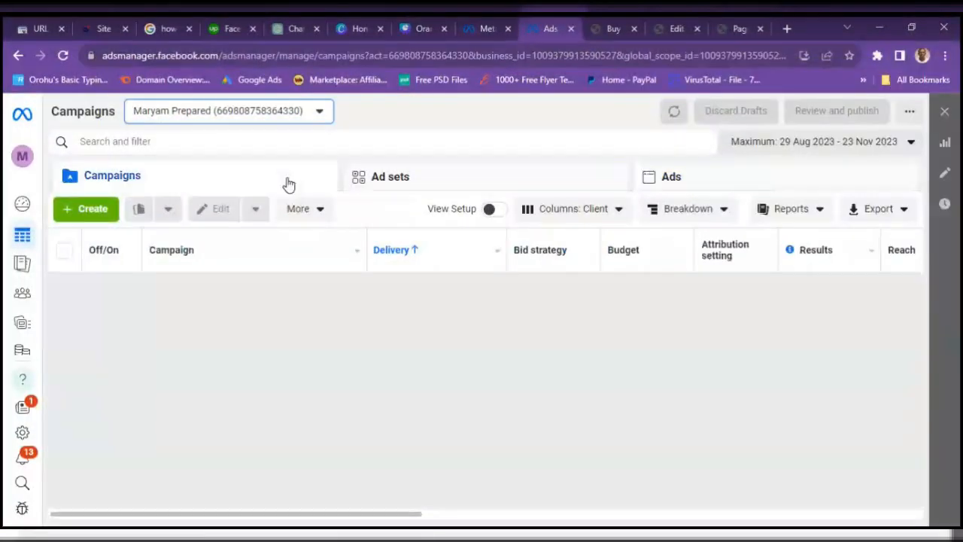
pyautogui.click(391, 176)
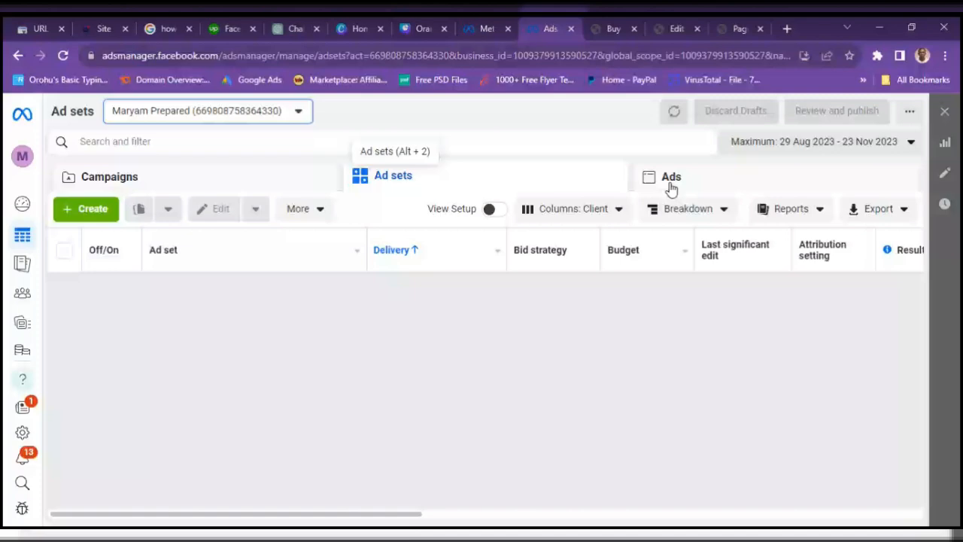
pyautogui.click(671, 186)
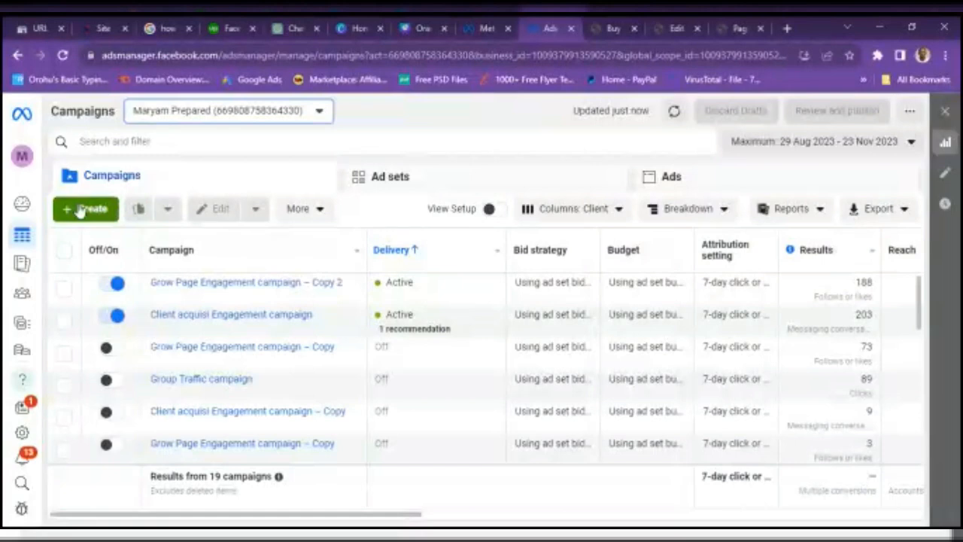
# Step: Switch to the other ad account offered in the account selector and discard all its unpublished drafts
pyautogui.click(324, 110)
pyautogui.click(211, 212)
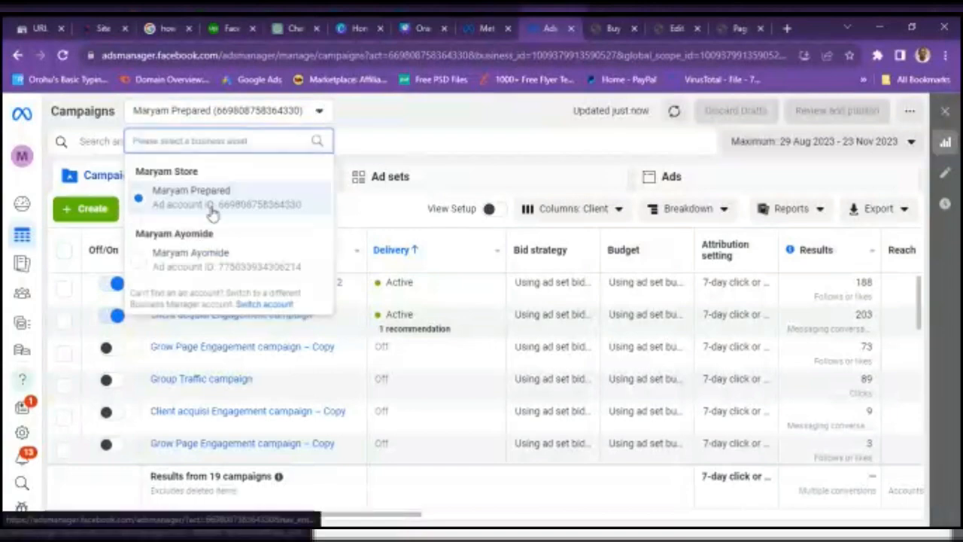
pyautogui.click(196, 256)
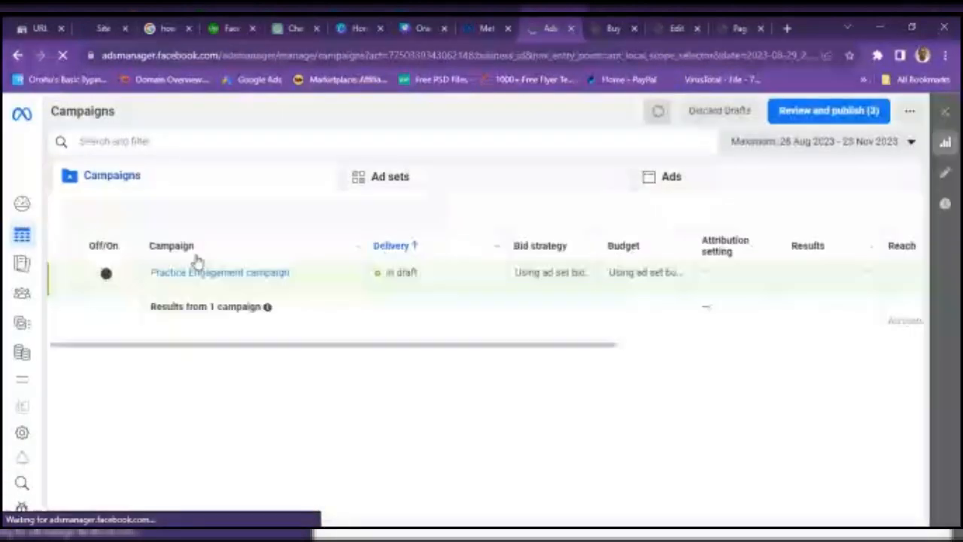
pyautogui.click(719, 116)
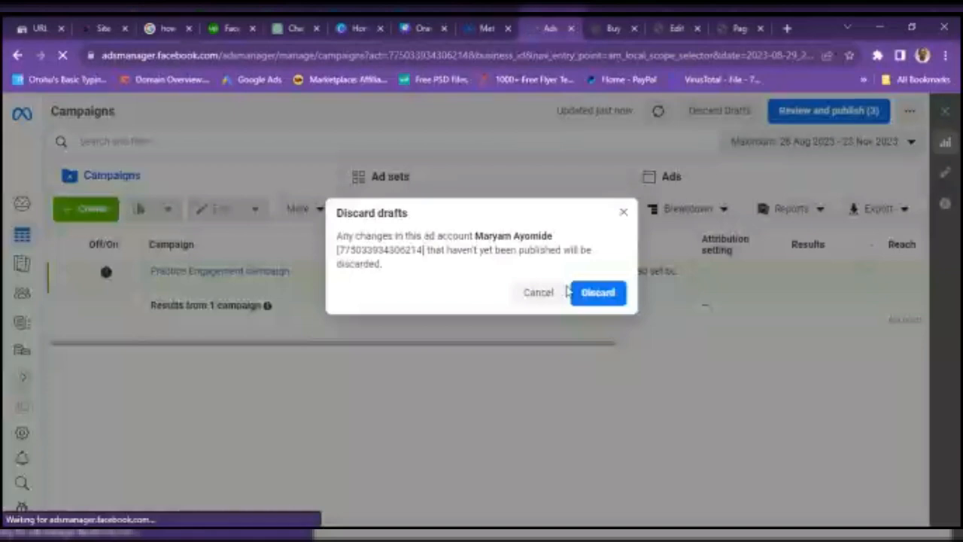
pyautogui.click(598, 299)
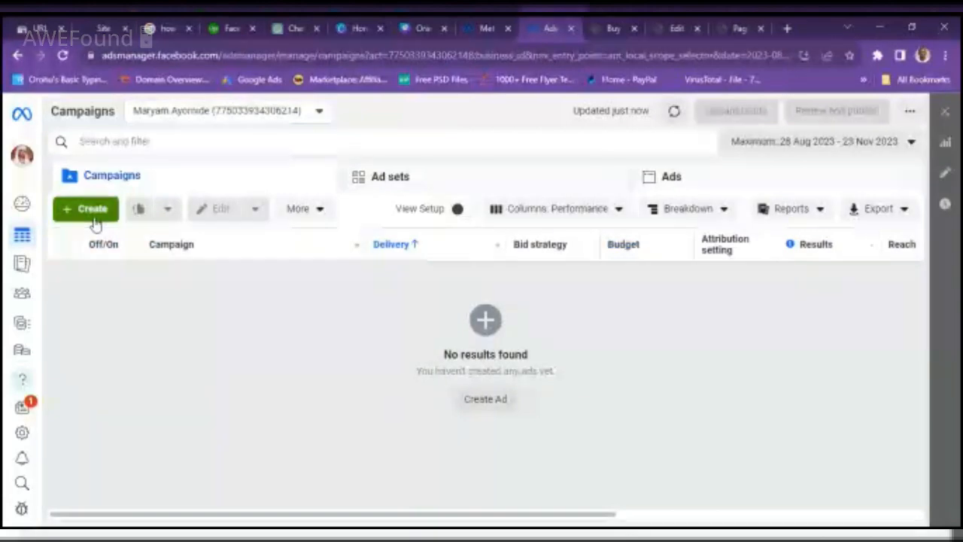
# Step: Create a new campaign with the Engagement objective and the manual engagement setup, and dismiss the Leads campaign recommendation
pyautogui.click(93, 218)
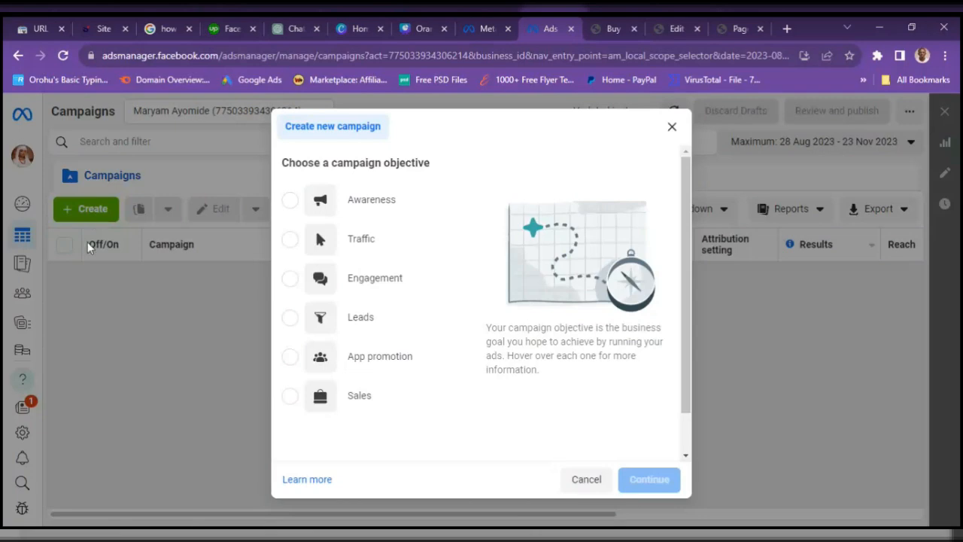
pyautogui.moveTo(339, 275)
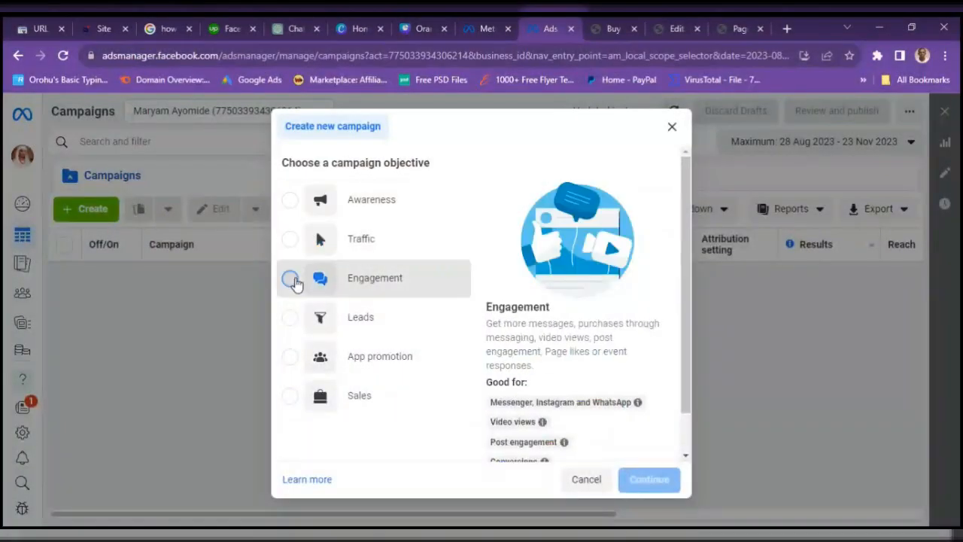
pyautogui.click(292, 279)
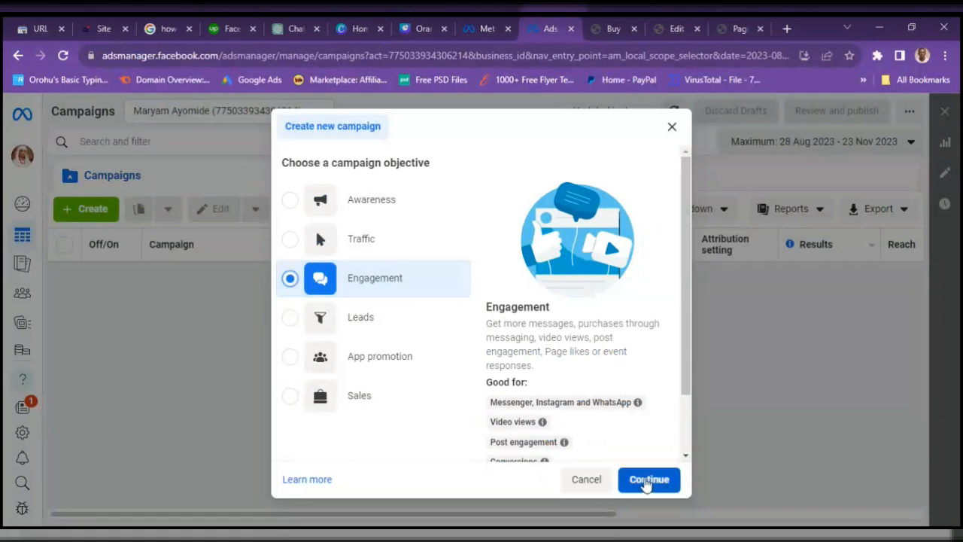
pyautogui.scroll(-2, 687, 404)
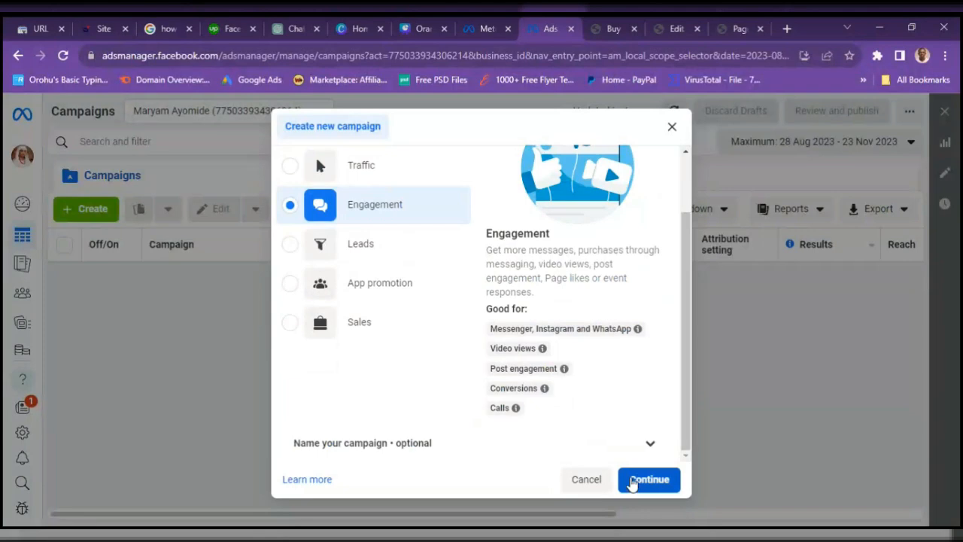
pyautogui.click(632, 482)
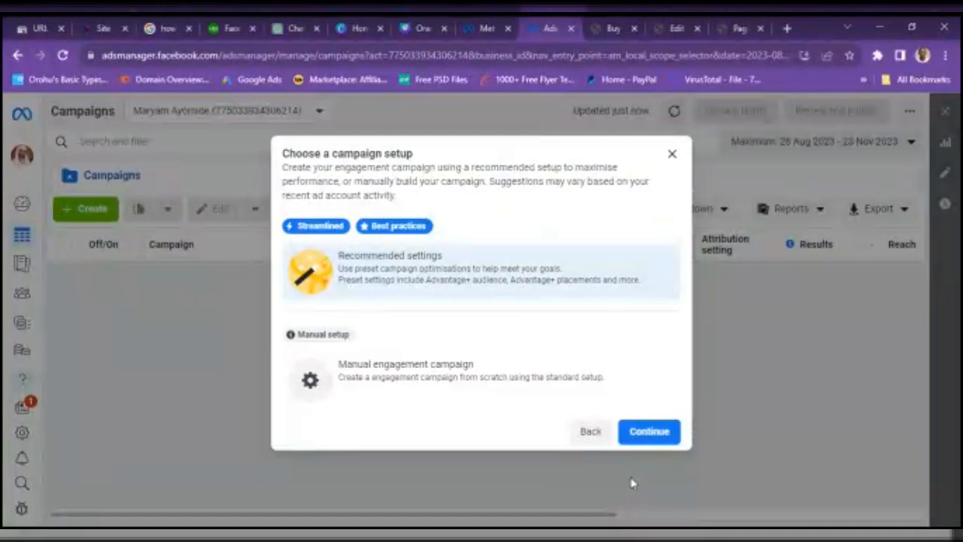
pyautogui.click(442, 371)
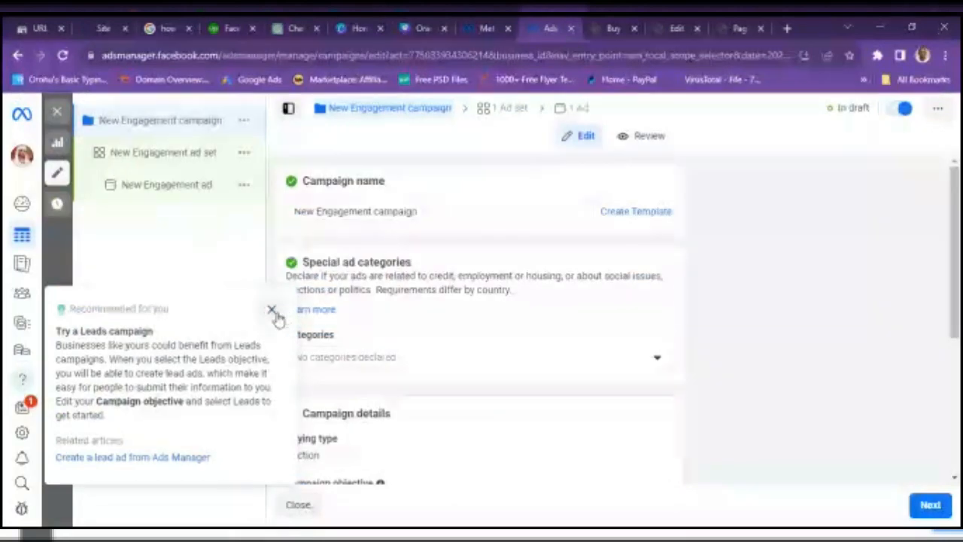
pyautogui.click(274, 312)
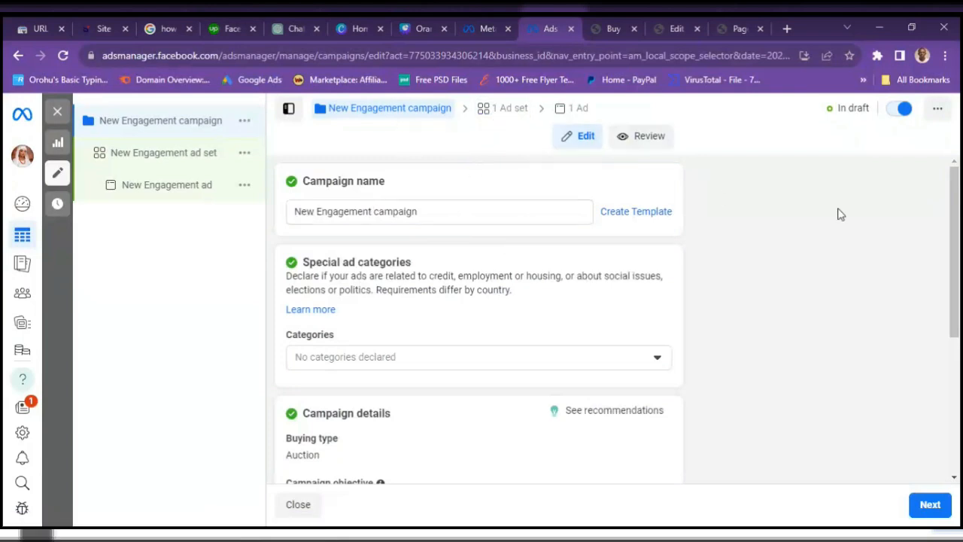
# Step: Rename the campaign as "Profitable Ad Engagement campaign" and review the special ad categories that can be declared
pyautogui.moveTo(958, 216); pyautogui.dragTo(953, 186)
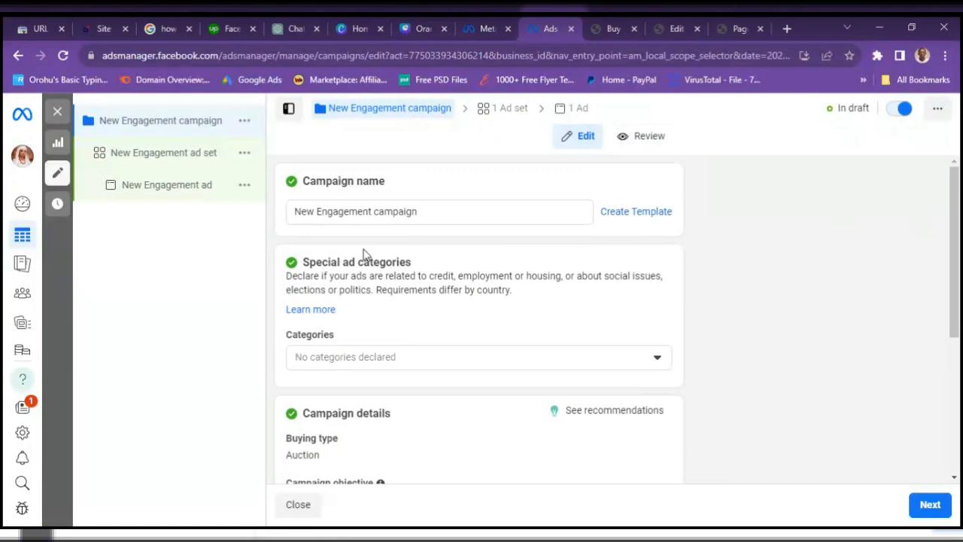
pyautogui.moveTo(316, 213); pyautogui.dragTo(291, 213)
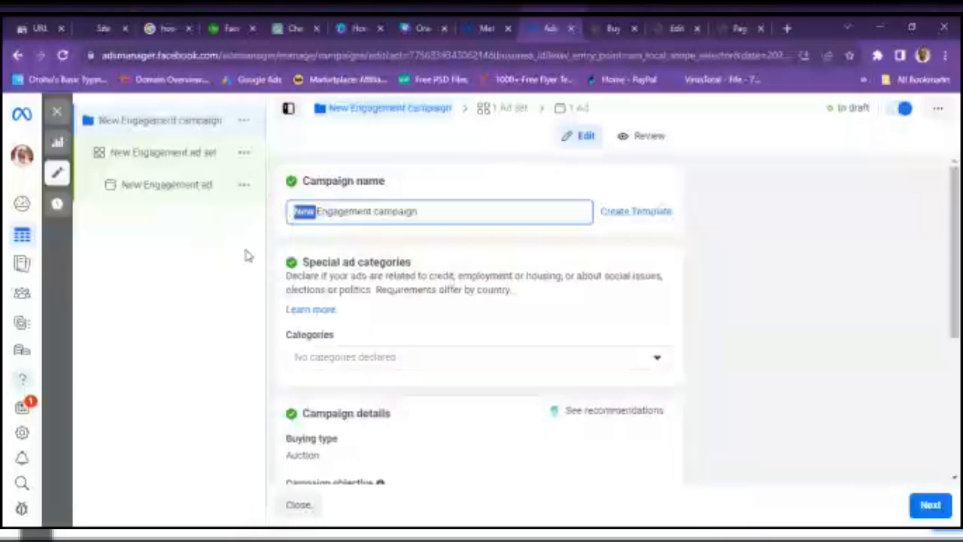
pyautogui.write('Pro')
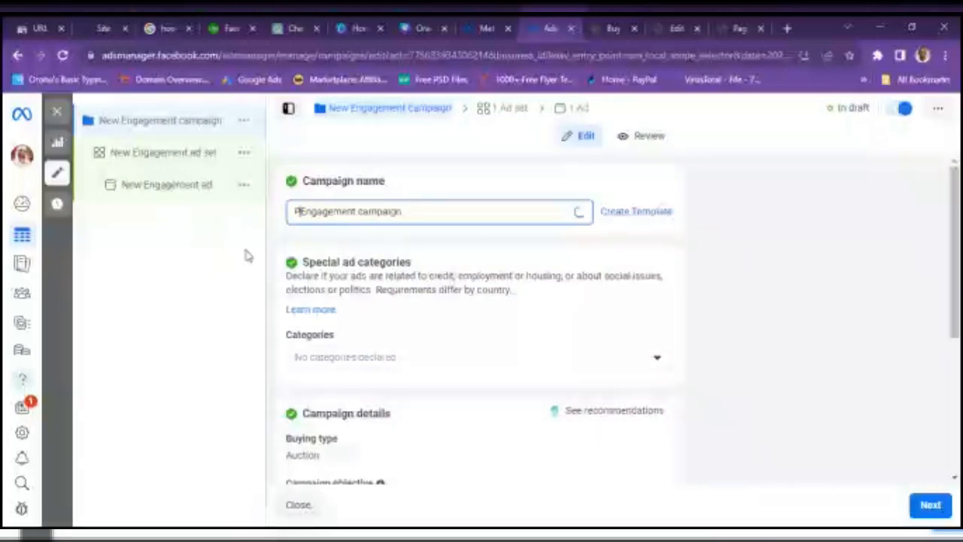
pyautogui.write('fitable')
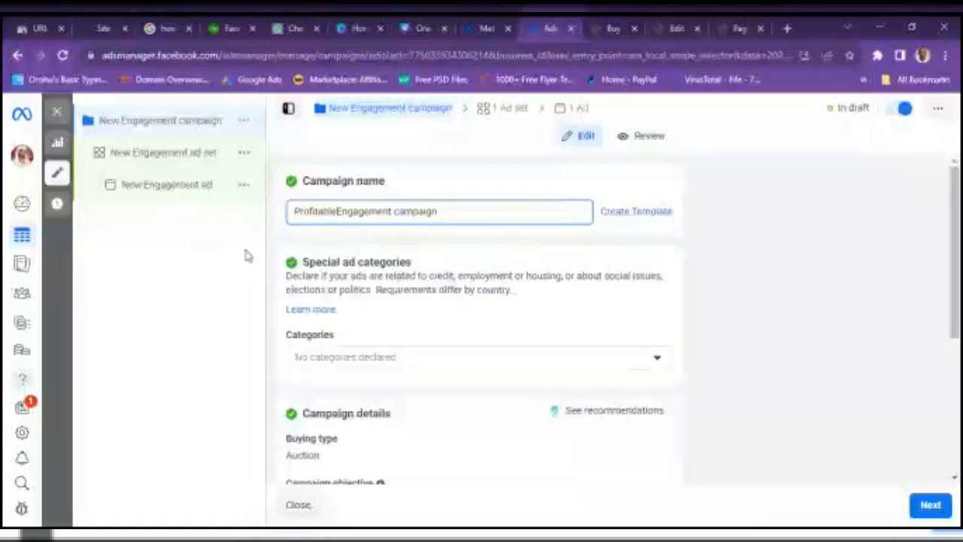
pyautogui.write(' Ad')
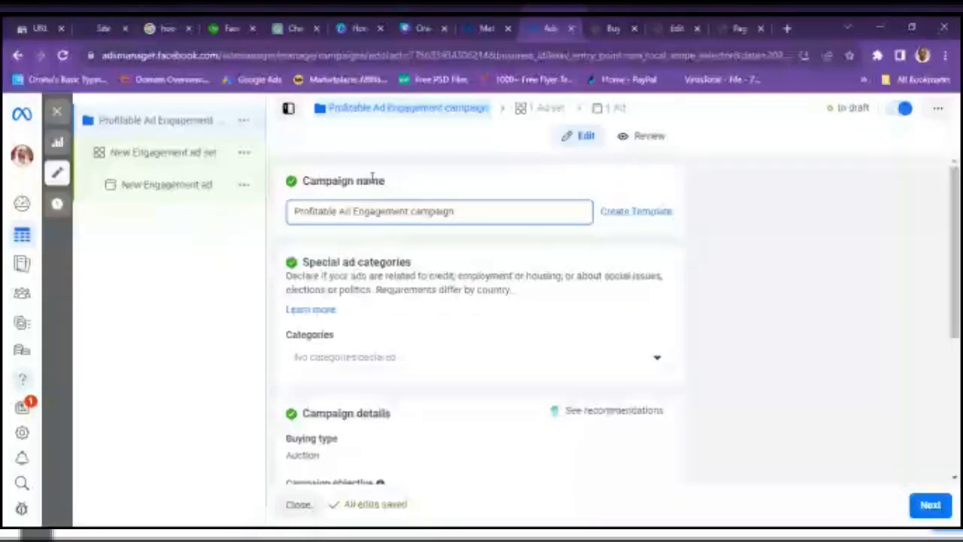
pyautogui.click(426, 363)
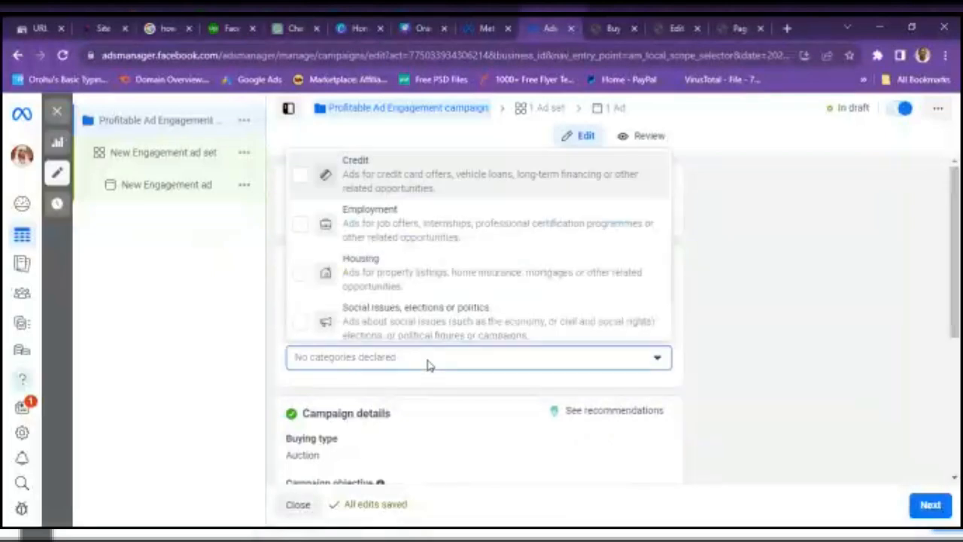
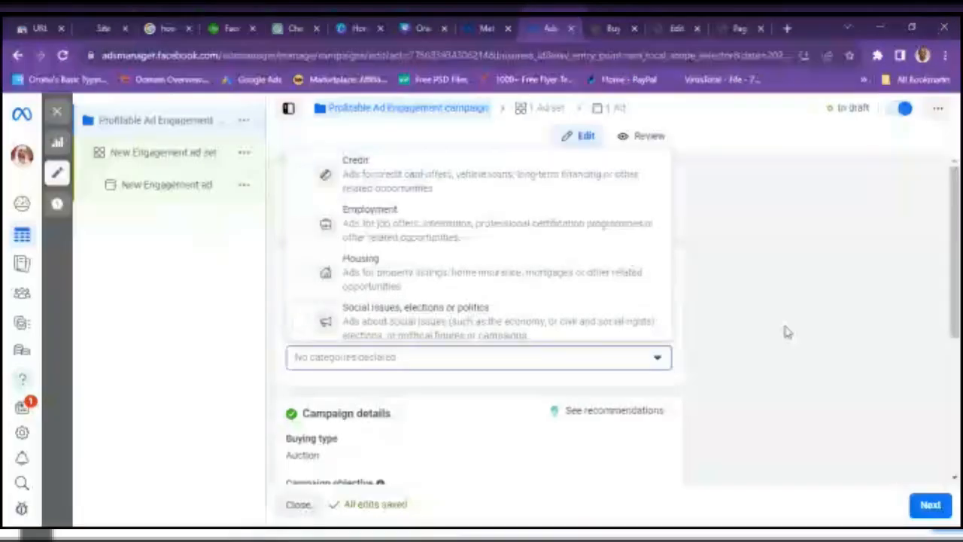
pyautogui.click(786, 331)
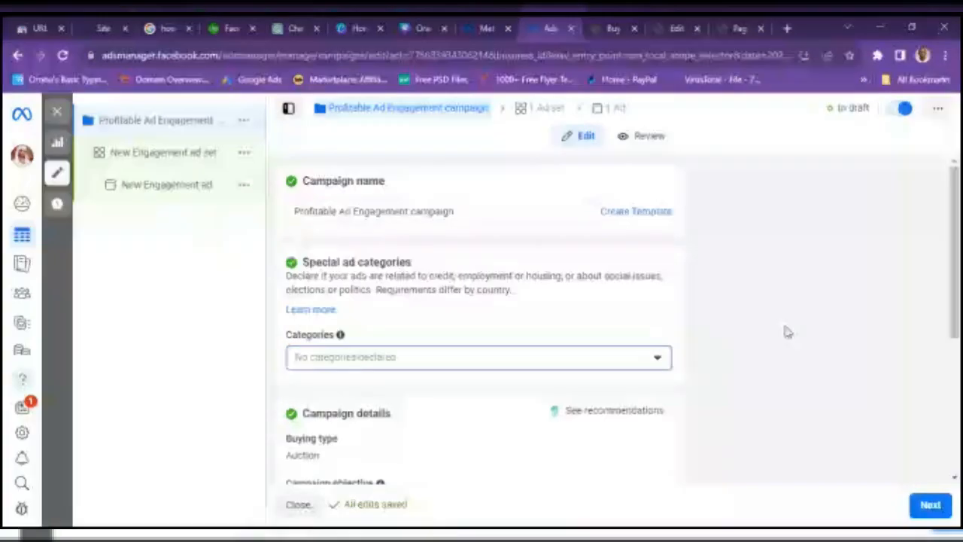
# Step: Review the campaign details, A/B test and Advantage campaign budget settings at the campaign level
pyautogui.moveTo(959, 259); pyautogui.dragTo(929, 243)
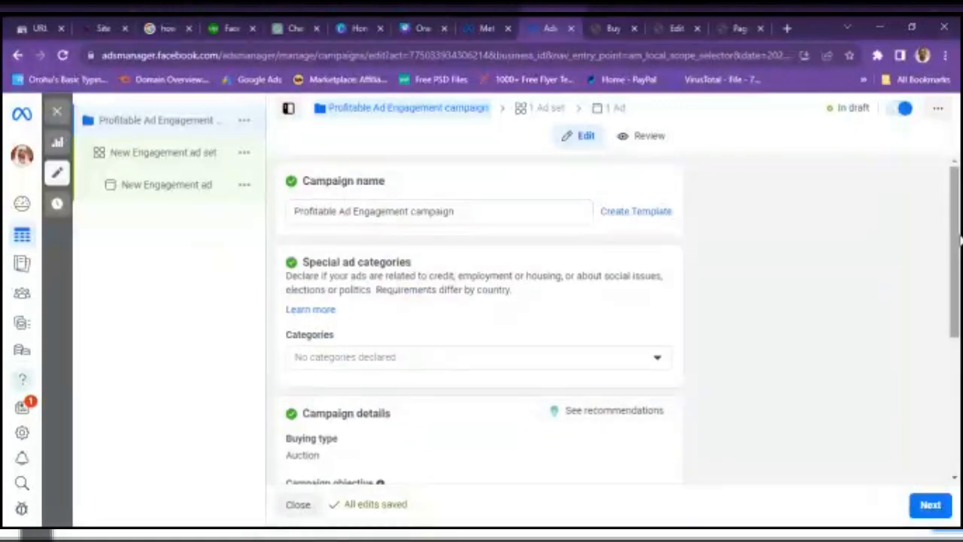
pyautogui.scroll(-3, 960, 238)
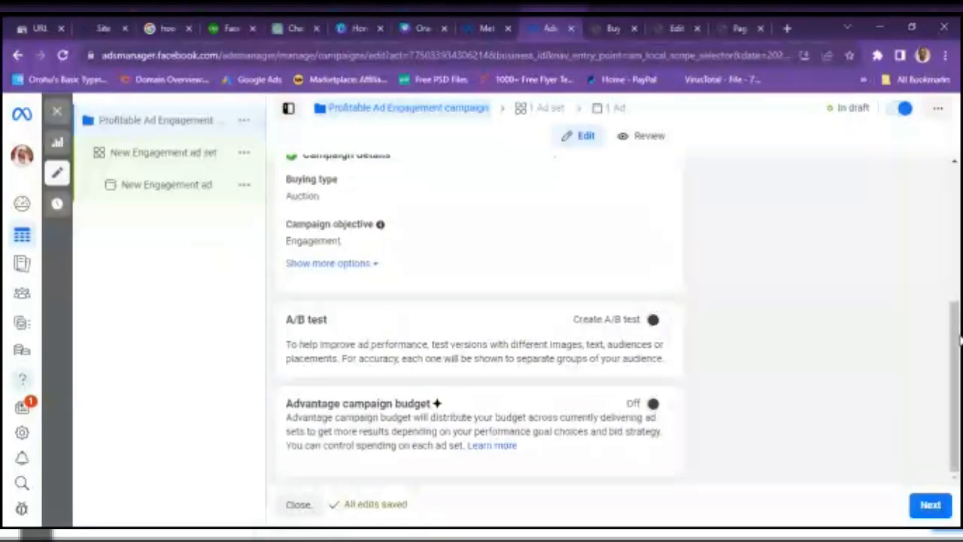
pyautogui.moveTo(959, 340); pyautogui.dragTo(955, 143)
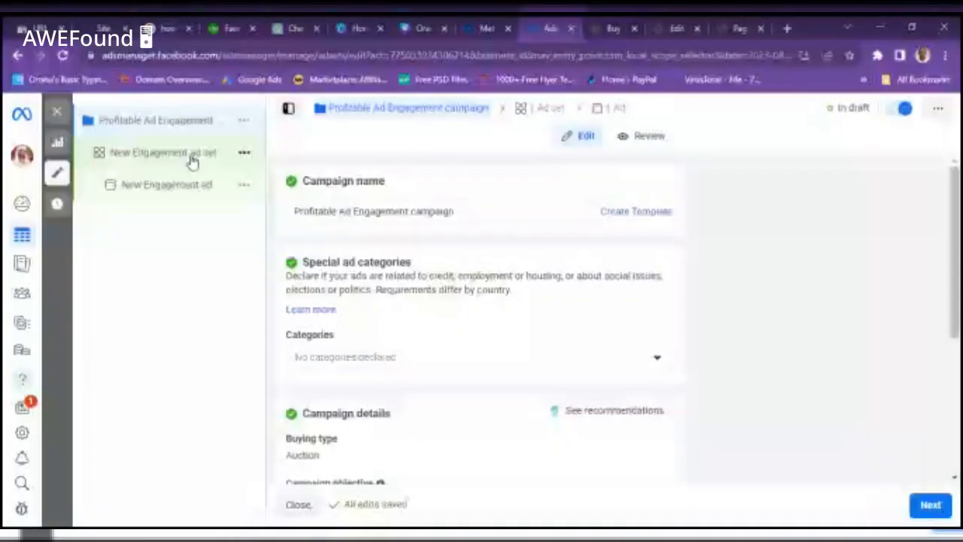
# Step: Open the New Engagement ad set and review its conversion locations and the available ad types
pyautogui.click(192, 155)
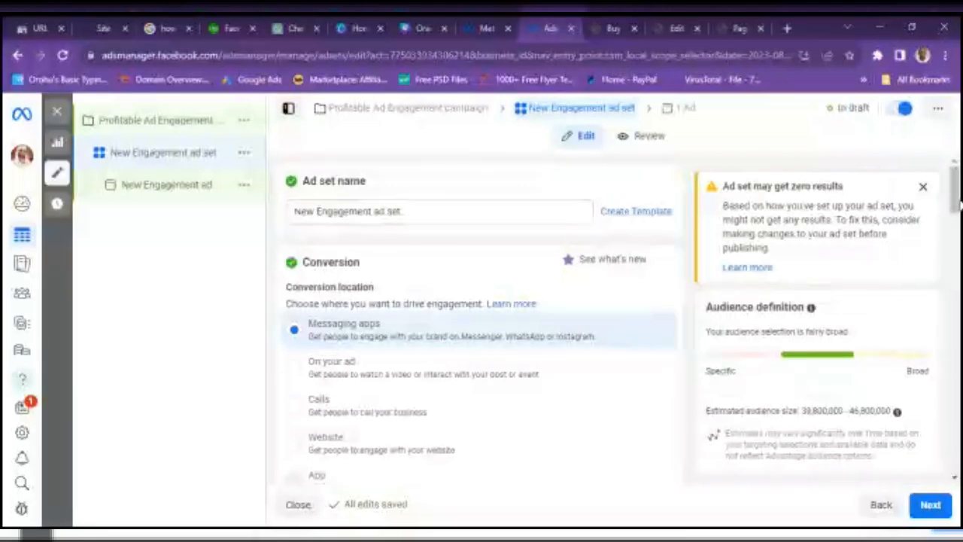
pyautogui.scroll(-1, 957, 194)
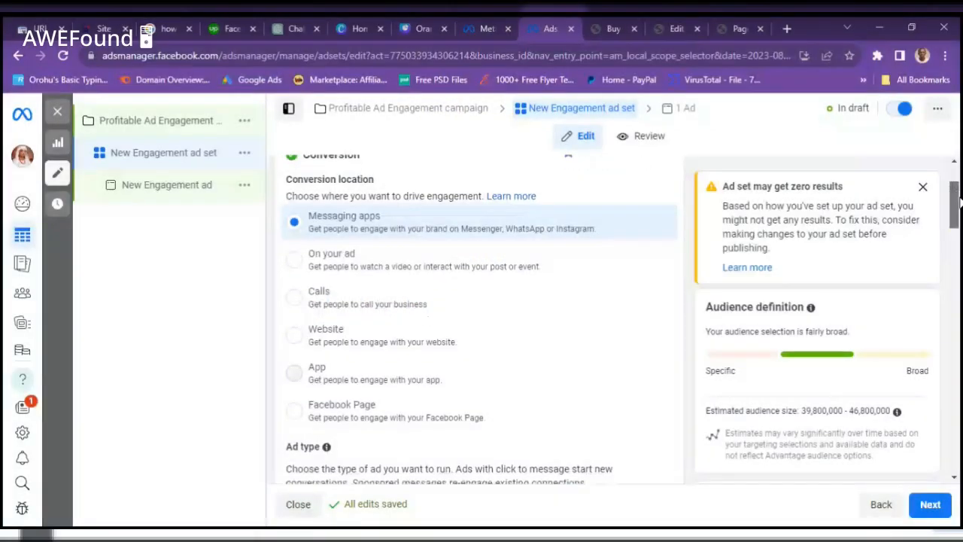
pyautogui.scroll(-1, 482, 316)
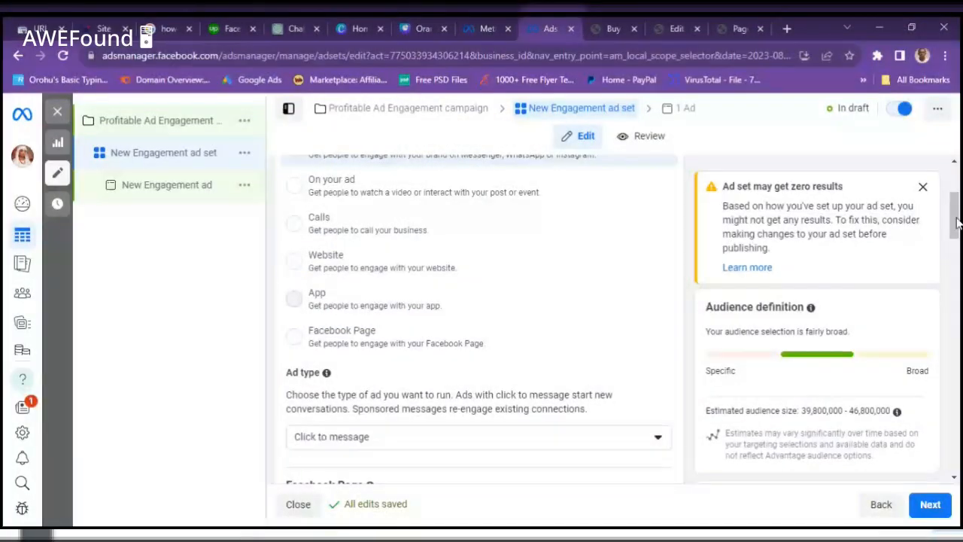
pyautogui.moveTo(956, 219); pyautogui.dragTo(956, 245)
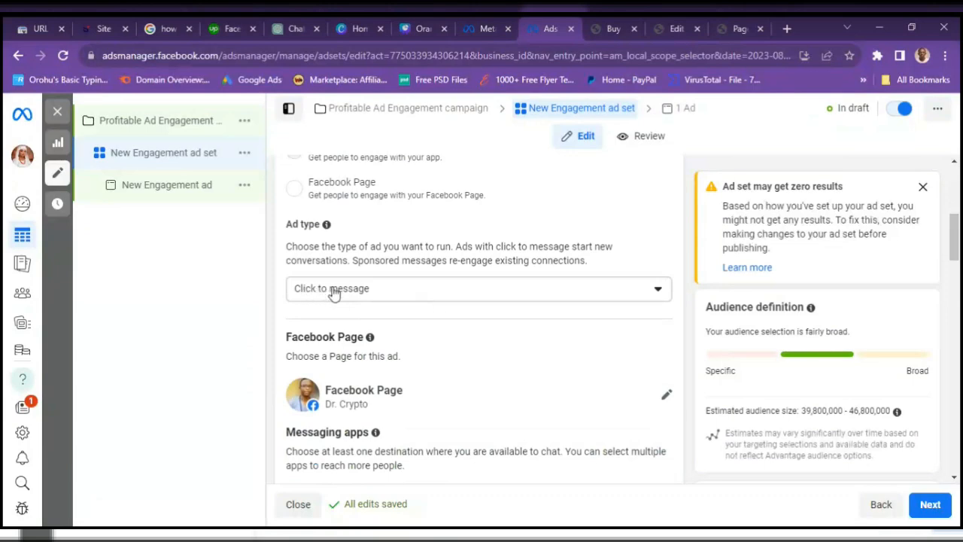
pyautogui.click(410, 291)
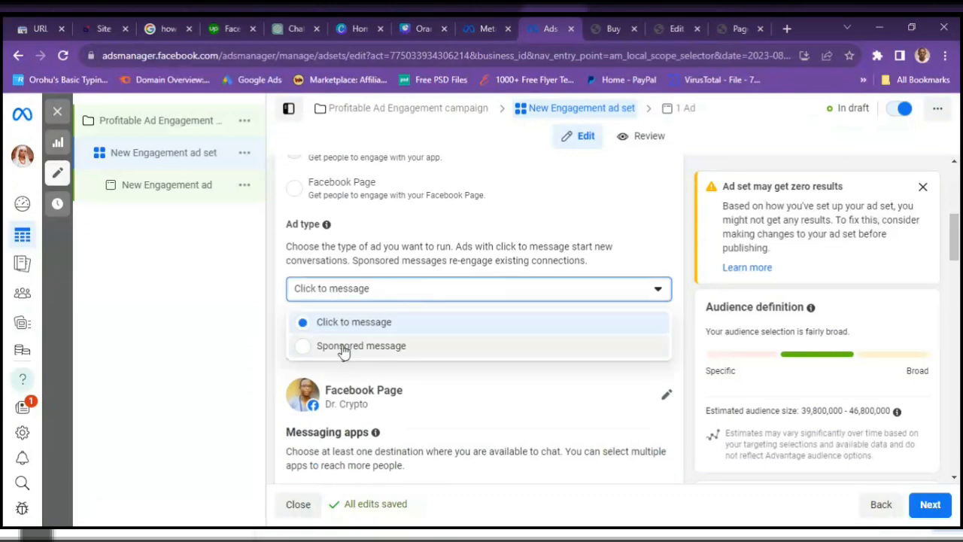
pyautogui.click(401, 298)
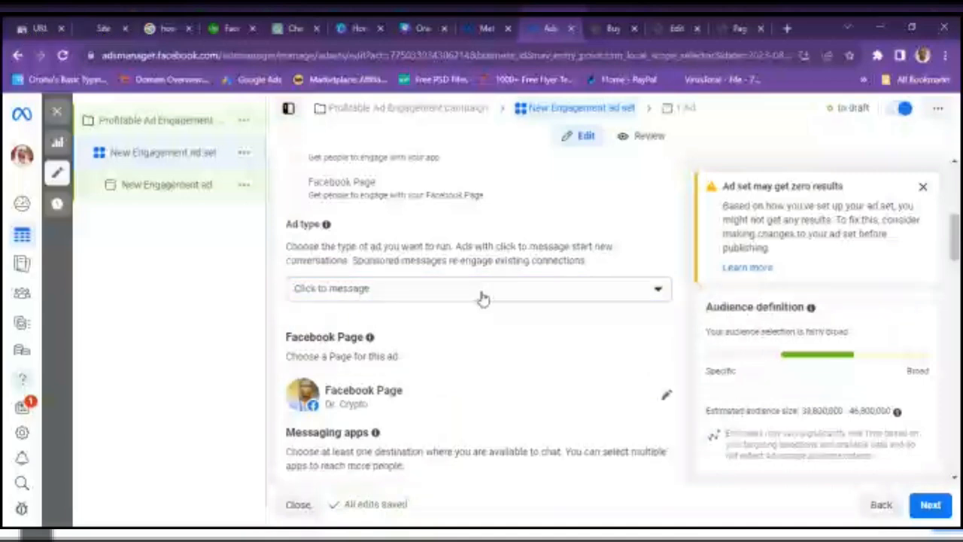
# Step: Choose SMEVilla as the Facebook Page for the ad set
pyautogui.scroll(-2, 325, 260)
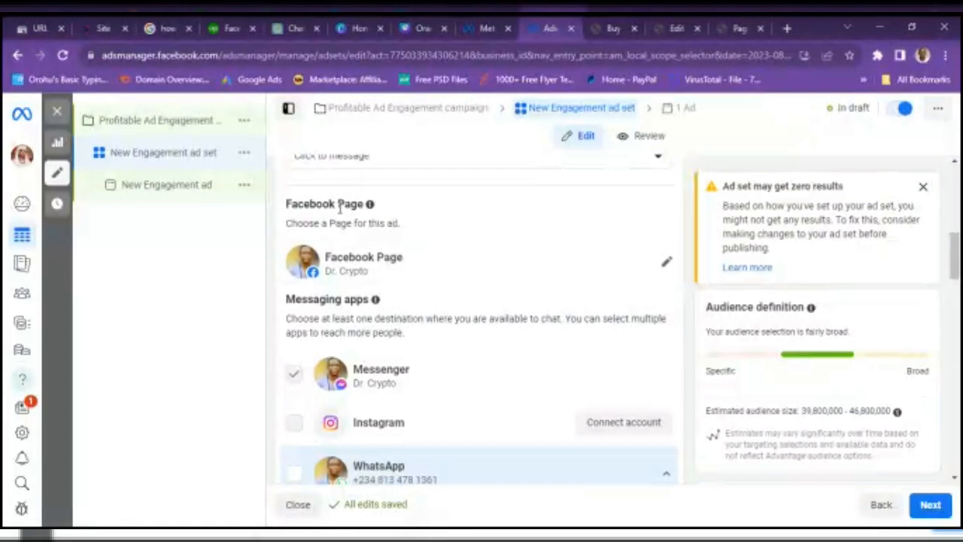
pyautogui.click(669, 264)
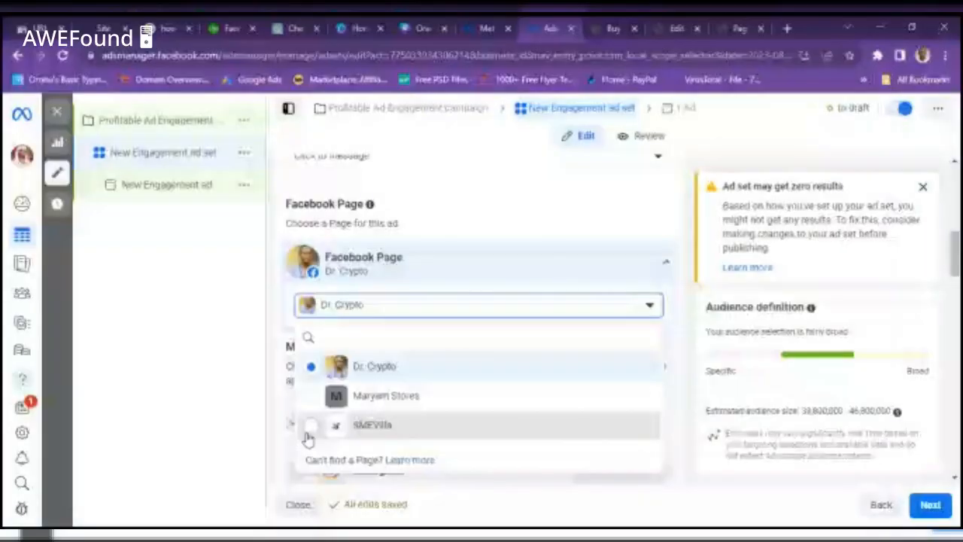
pyautogui.click(308, 433)
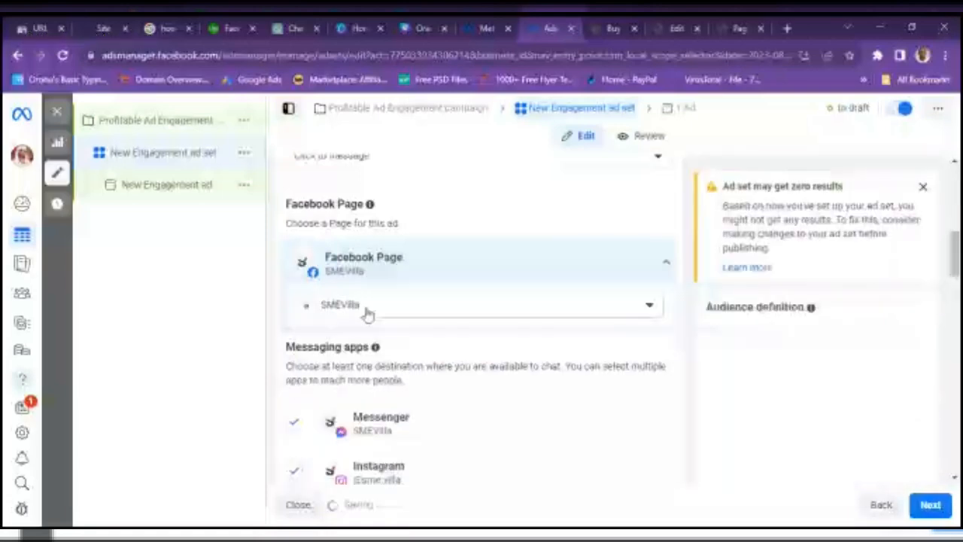
# Step: Review the ad set's messaging app destinations, WhatsApp number connection, performance goal and bid control
pyautogui.moveTo(955, 269); pyautogui.dragTo(955, 297)
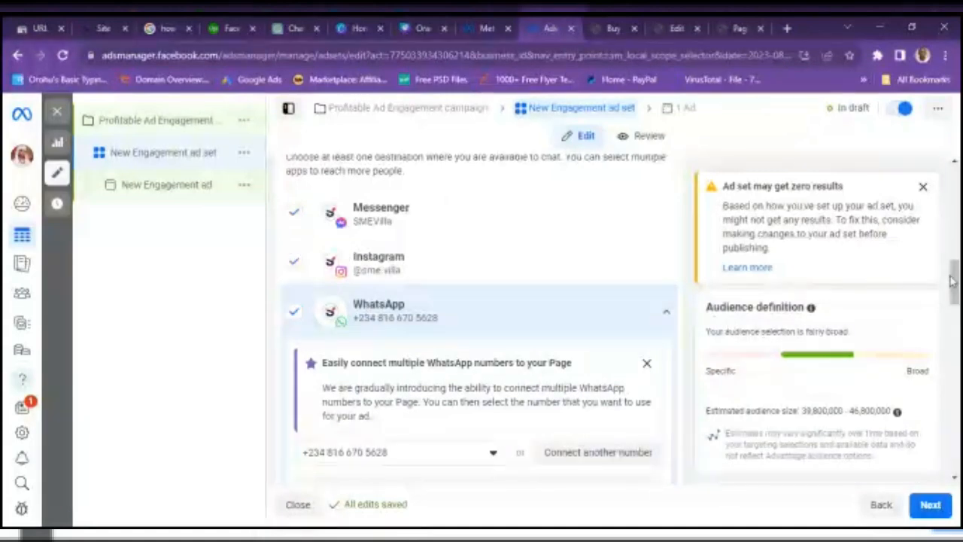
pyautogui.moveTo(951, 280); pyautogui.dragTo(954, 320)
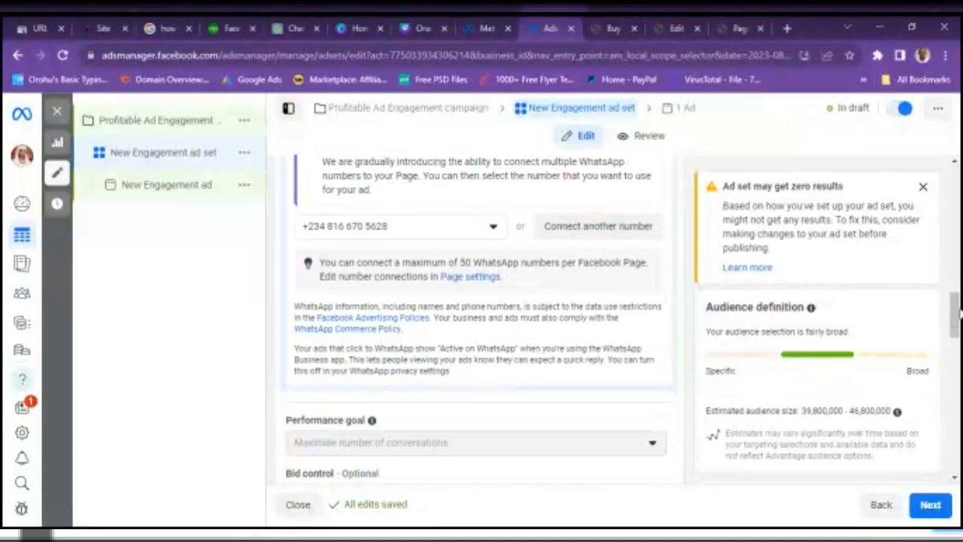
pyautogui.moveTo(957, 314)
pyautogui.mouseDown()
pyautogui.moveTo(957, 339)
pyautogui.moveTo(956, 307)
pyautogui.moveTo(953, 326)
pyautogui.mouseUp()
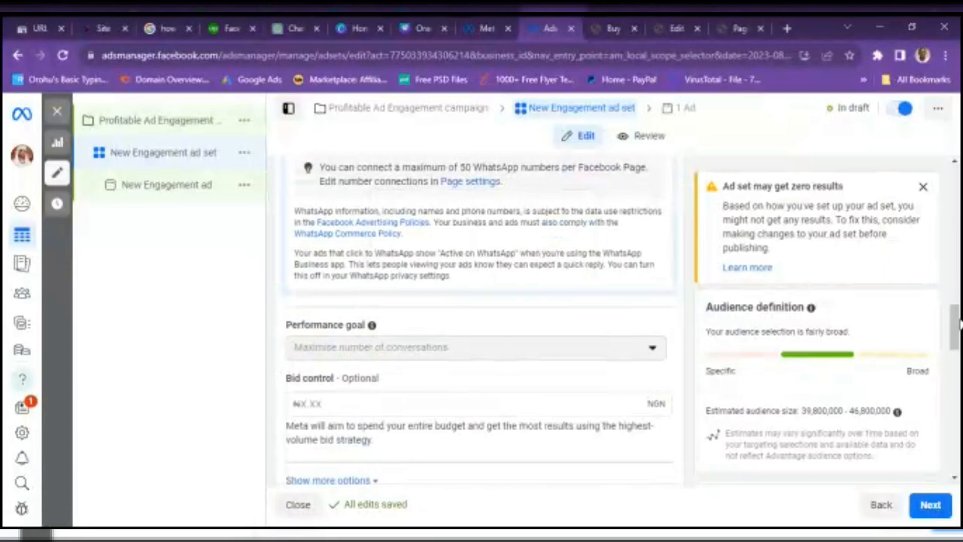
# Step: Compare the budget types by switching the ad set to Lifetime budget and back to Daily budget
pyautogui.moveTo(959, 322); pyautogui.dragTo(957, 369)
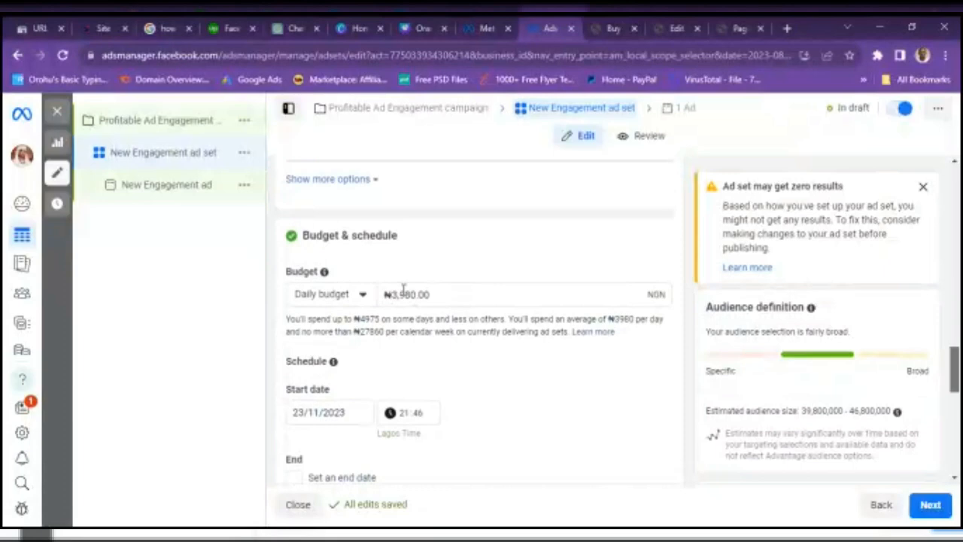
pyautogui.click(359, 298)
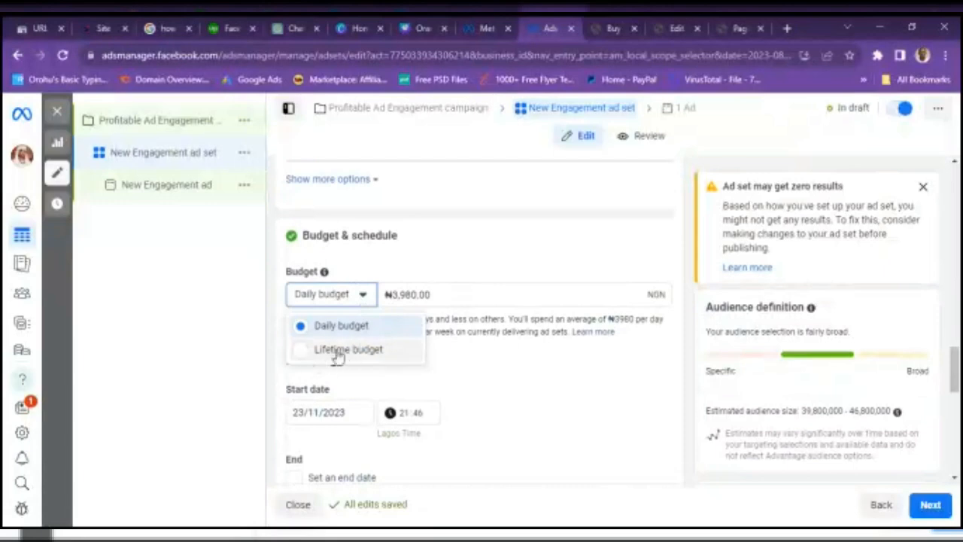
pyautogui.click(348, 329)
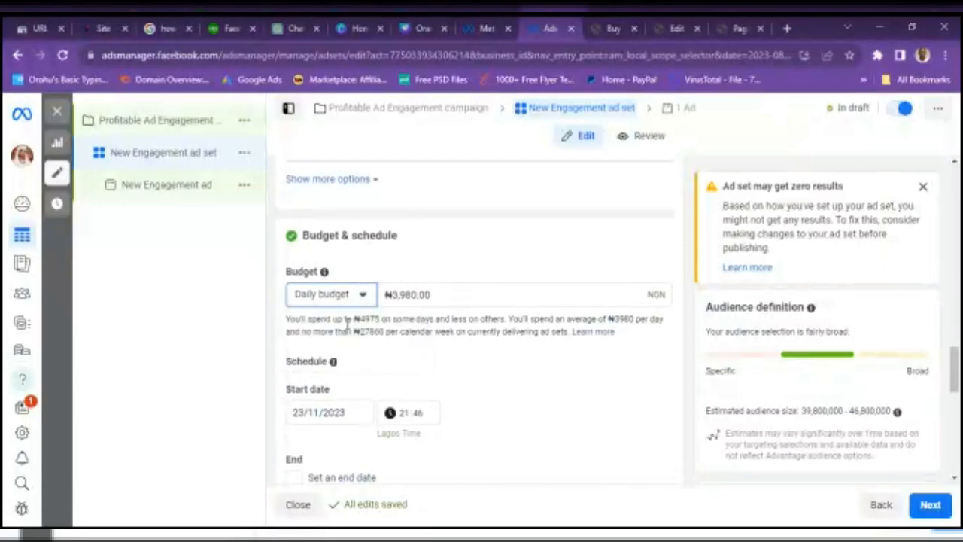
pyautogui.click(336, 297)
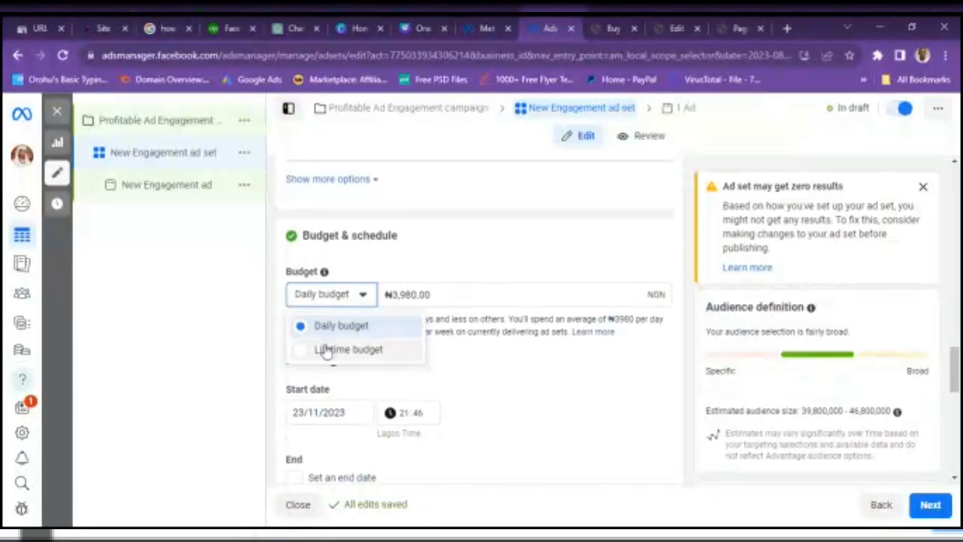
pyautogui.click(325, 351)
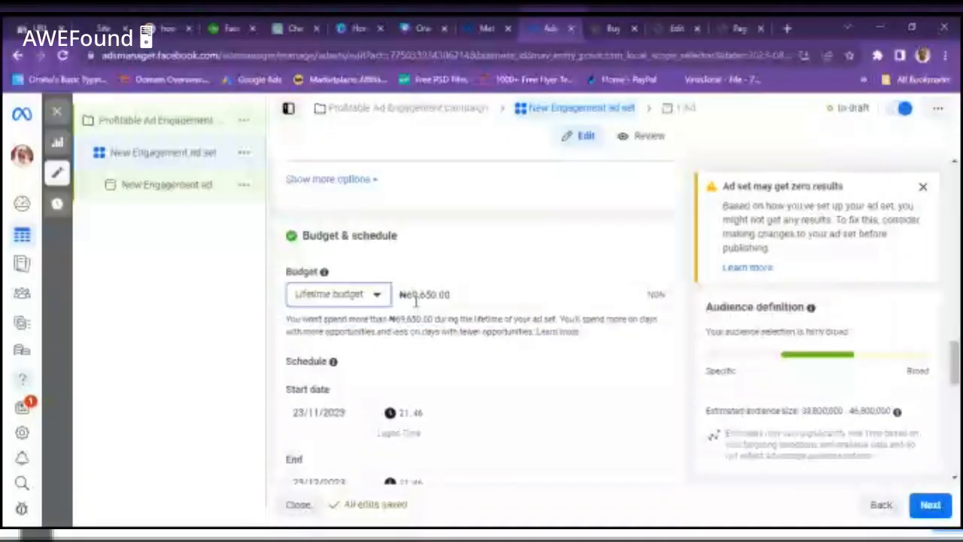
pyautogui.click(338, 294)
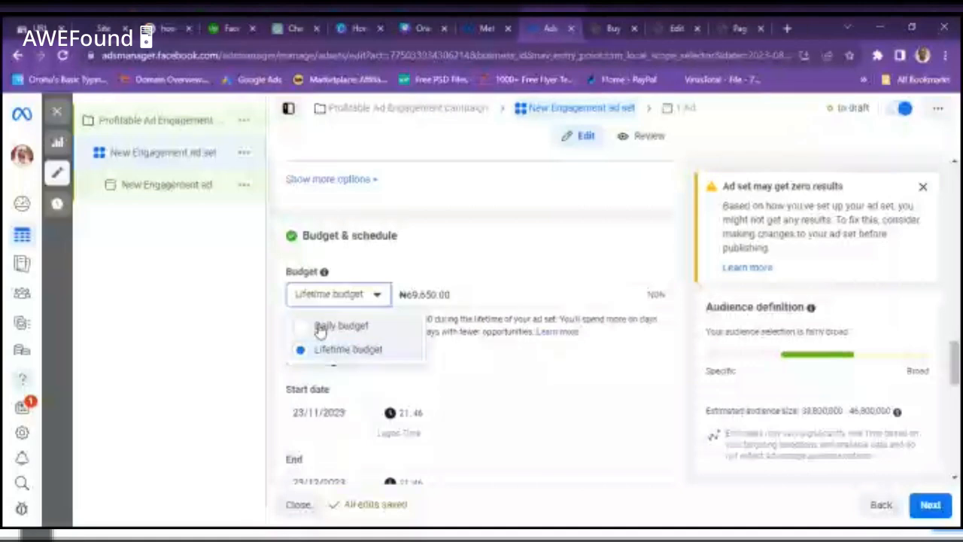
pyautogui.click(319, 329)
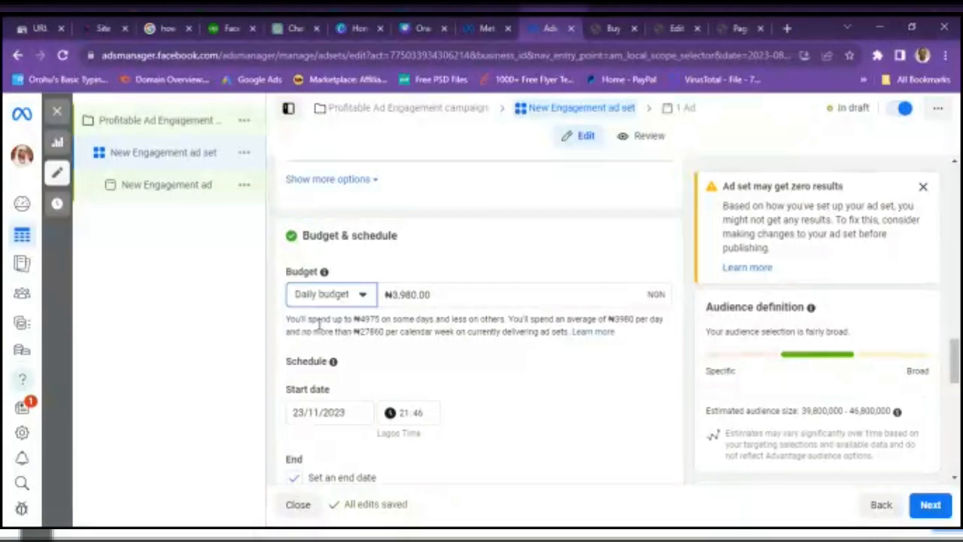
# Step: Set the ad set's daily budget to ₦1000
pyautogui.click(410, 294)
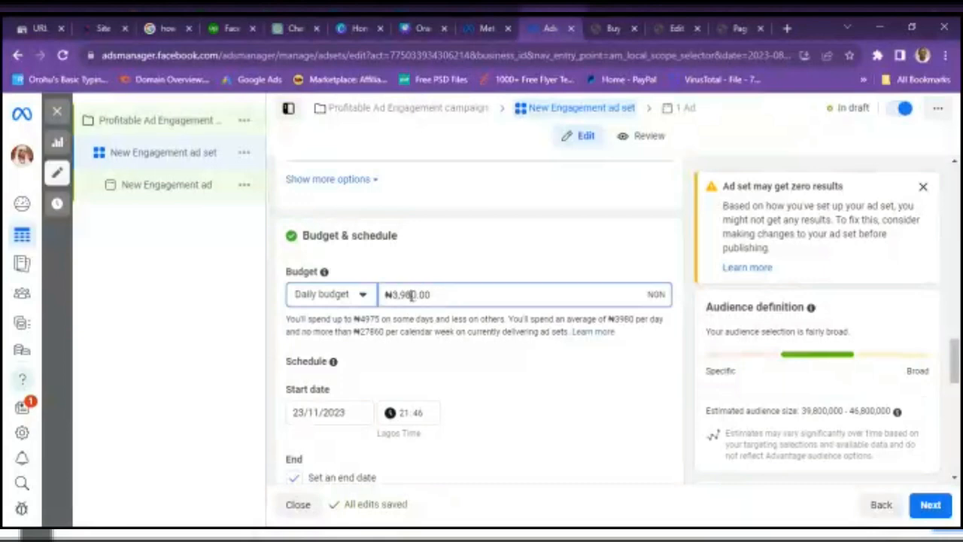
pyautogui.press('BackSpace')
pyautogui.press('BackSpace')
pyautogui.press('BackSpace')
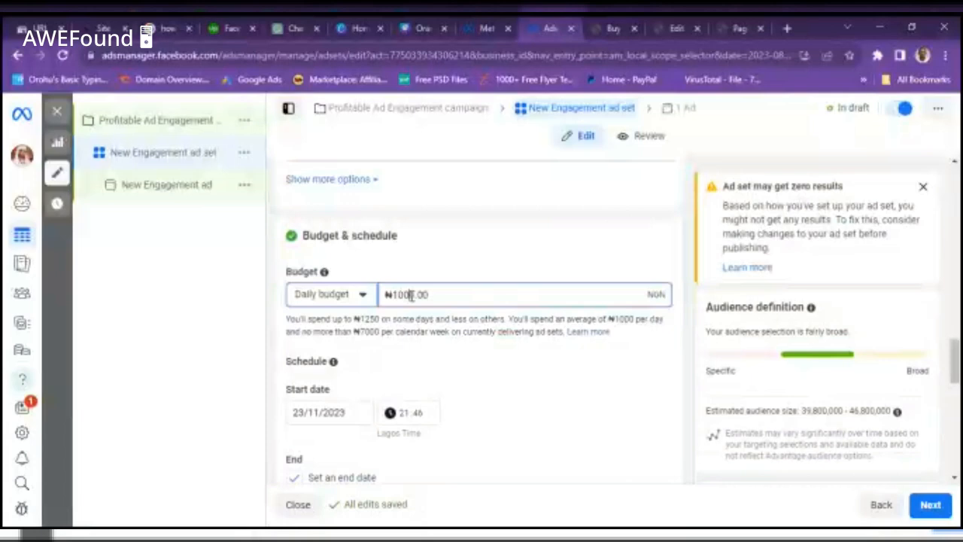
# Step: Schedule the ad set to start on 24/11/2023 at 05:00 and remove its end date
pyautogui.moveTo(954, 360); pyautogui.dragTo(955, 385)
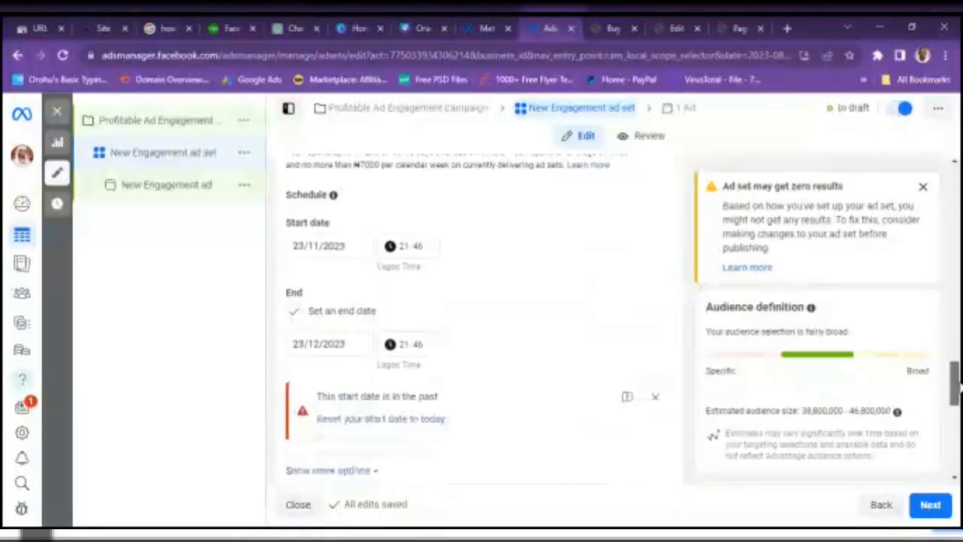
pyautogui.click(316, 247)
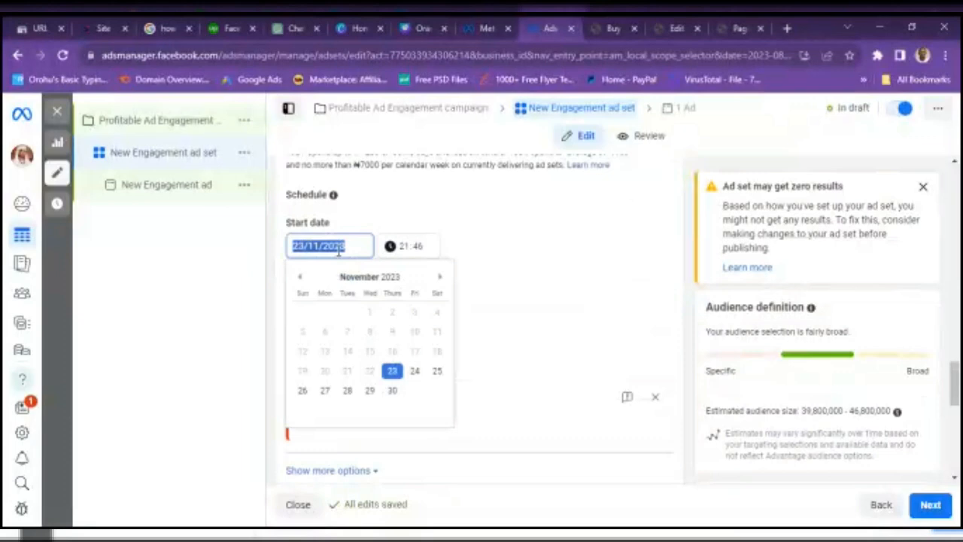
pyautogui.click(416, 376)
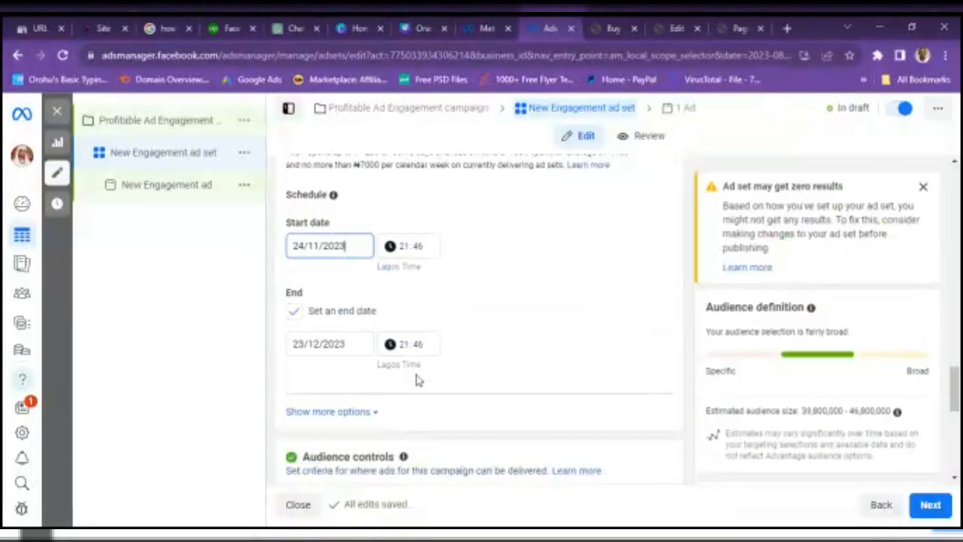
pyautogui.click(404, 252)
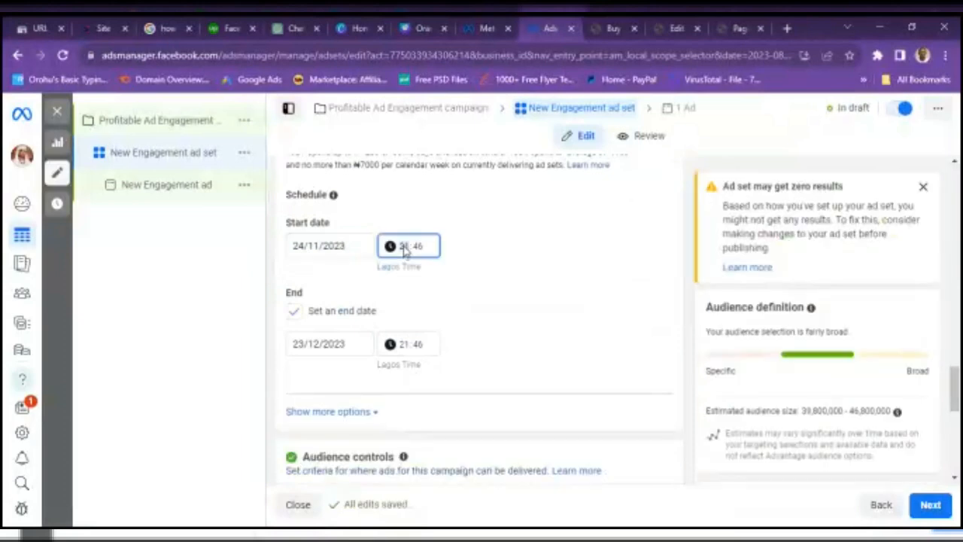
pyautogui.write('05')
pyautogui.click(426, 251)
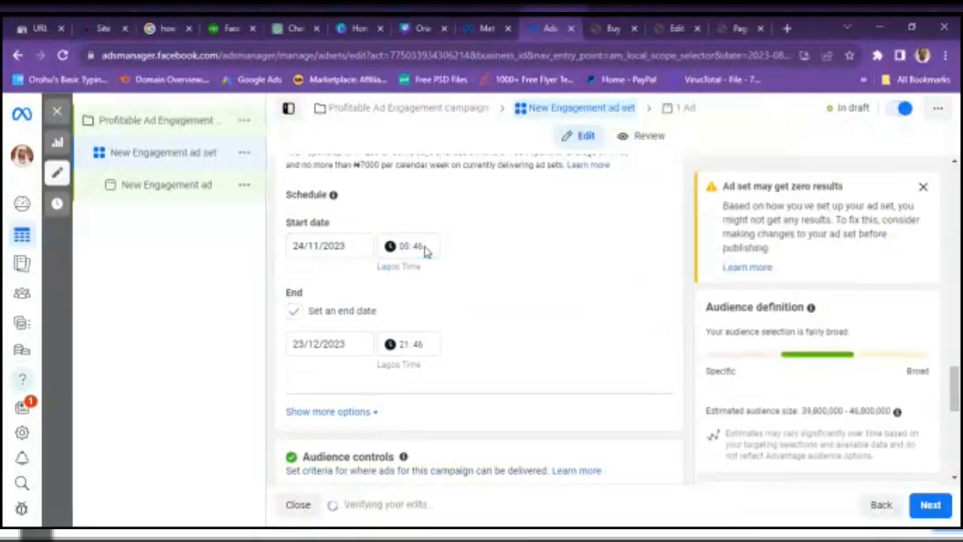
pyautogui.click(422, 250)
pyautogui.write('00')
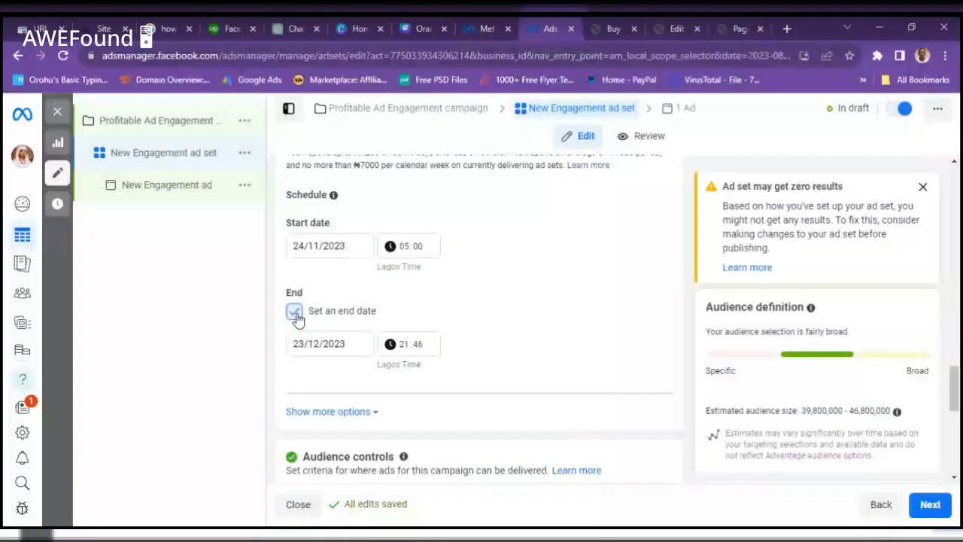
pyautogui.click(296, 314)
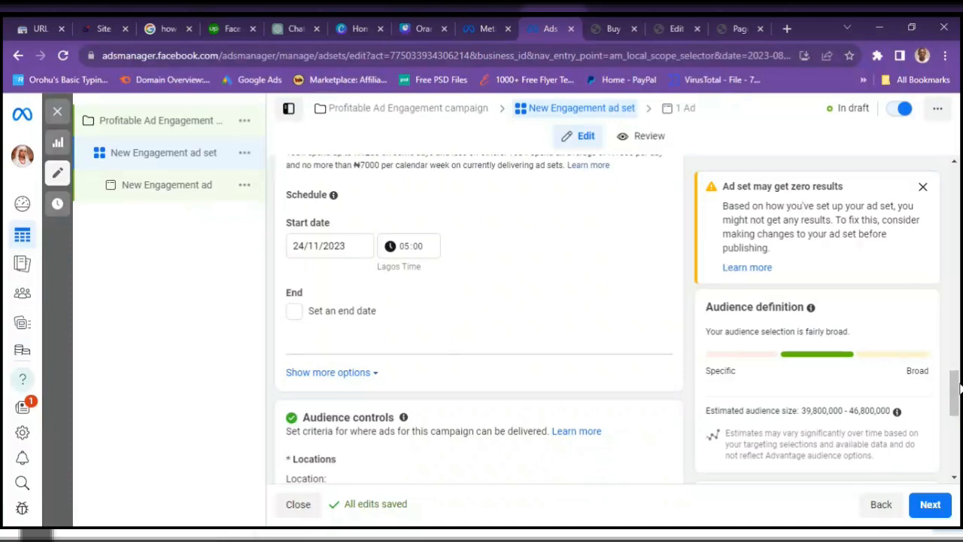
# Step: Open the audience locations for editing and review the location, Advantage+ audience and placement settings
pyautogui.moveTo(957, 404); pyautogui.dragTo(957, 424)
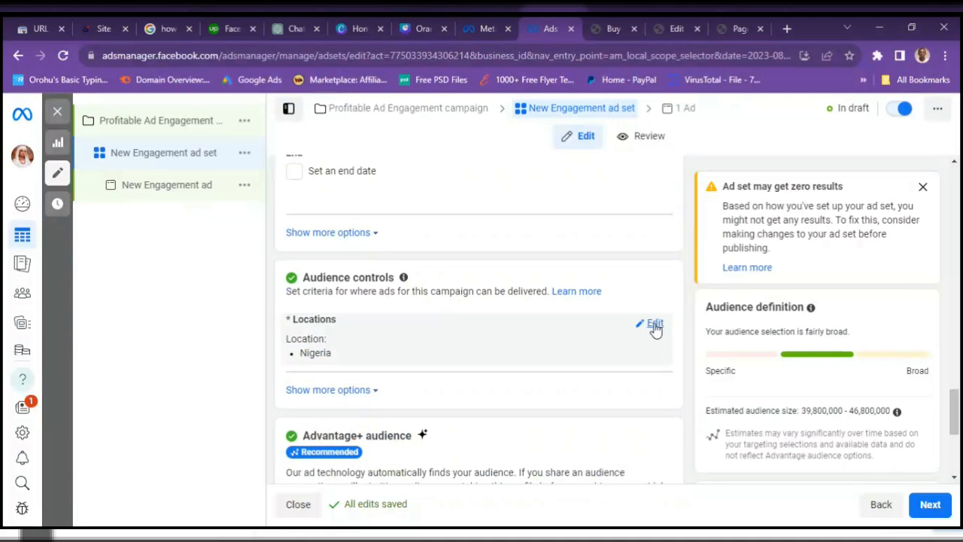
pyautogui.click(654, 325)
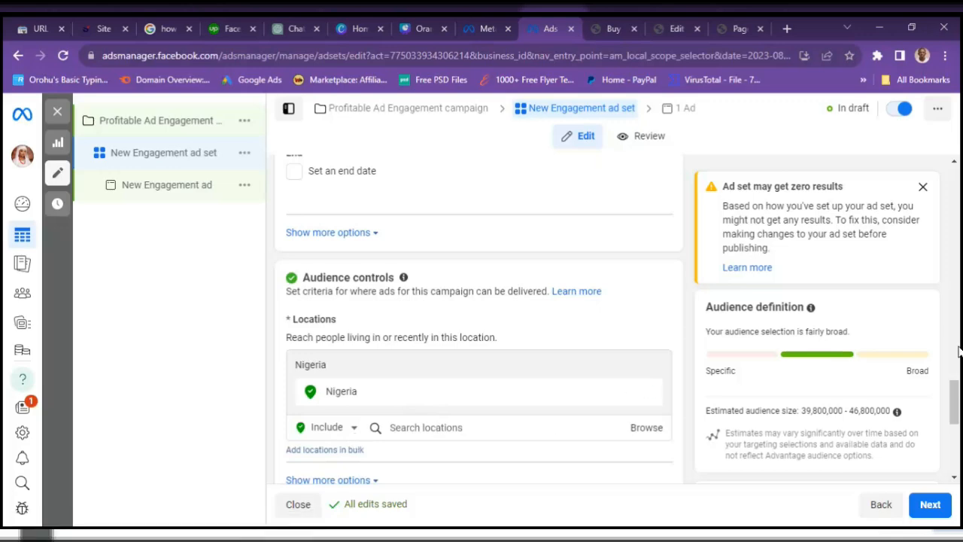
pyautogui.moveTo(956, 398); pyautogui.dragTo(957, 421)
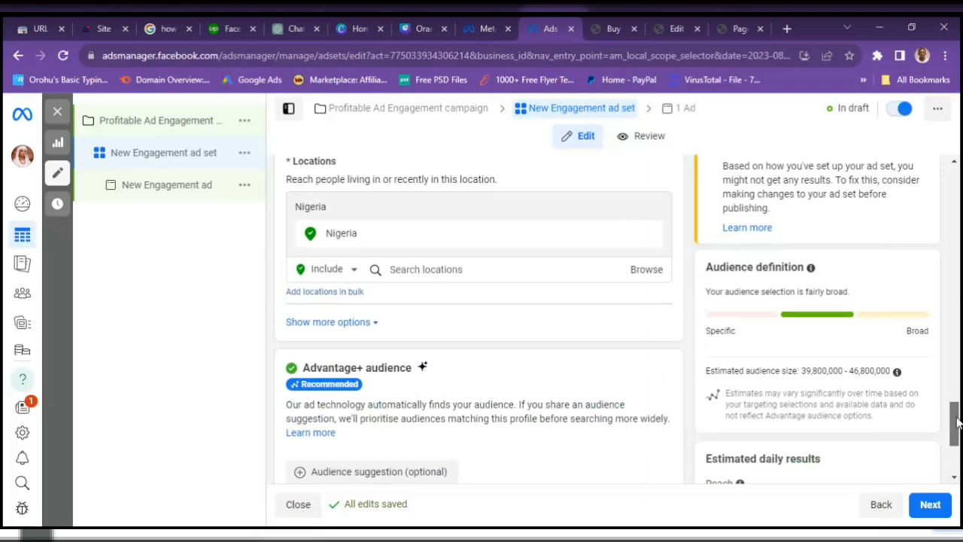
pyautogui.moveTo(956, 425); pyautogui.dragTo(957, 463)
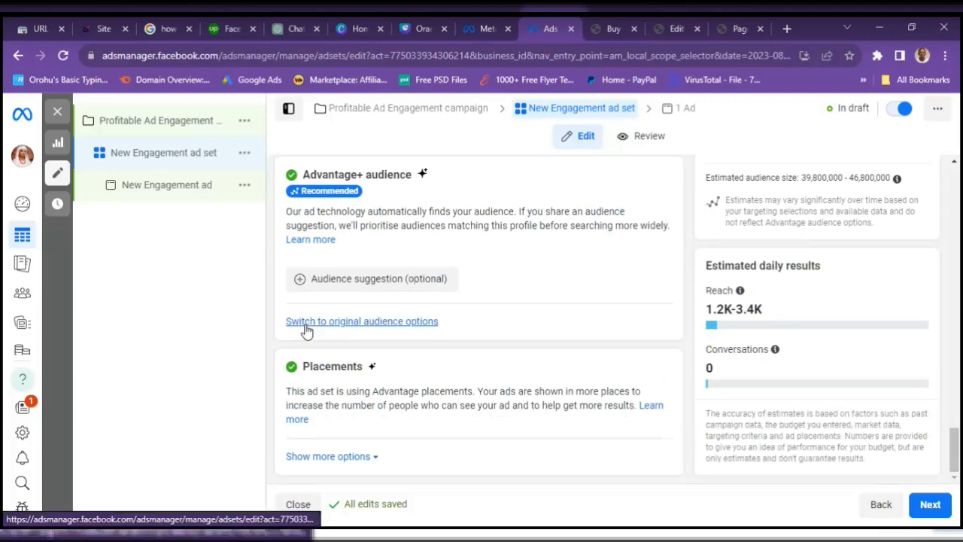
# Step: Switch the ad set from Advantage+ audience to the original audience options and bring up its age, gender and targeting settings
pyautogui.click(411, 322)
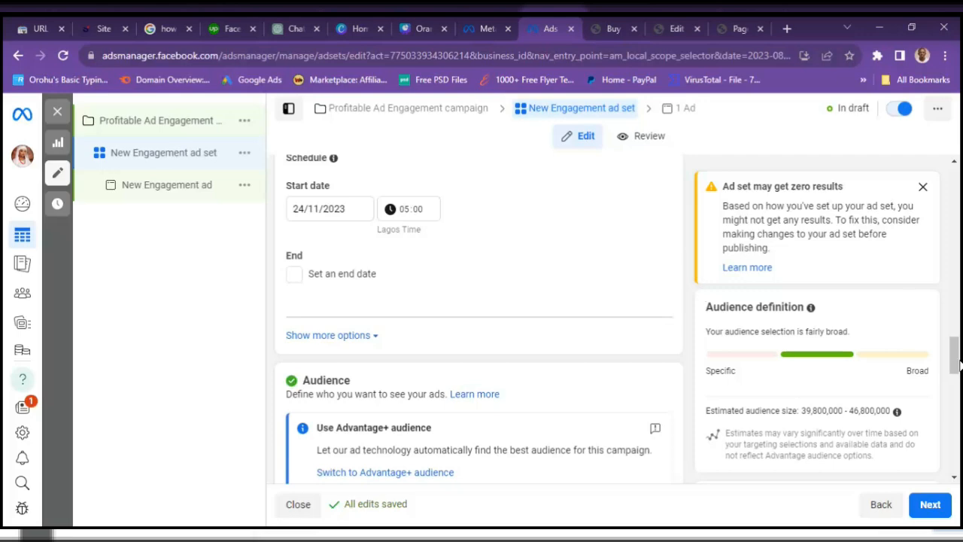
pyautogui.moveTo(958, 363); pyautogui.dragTo(958, 387)
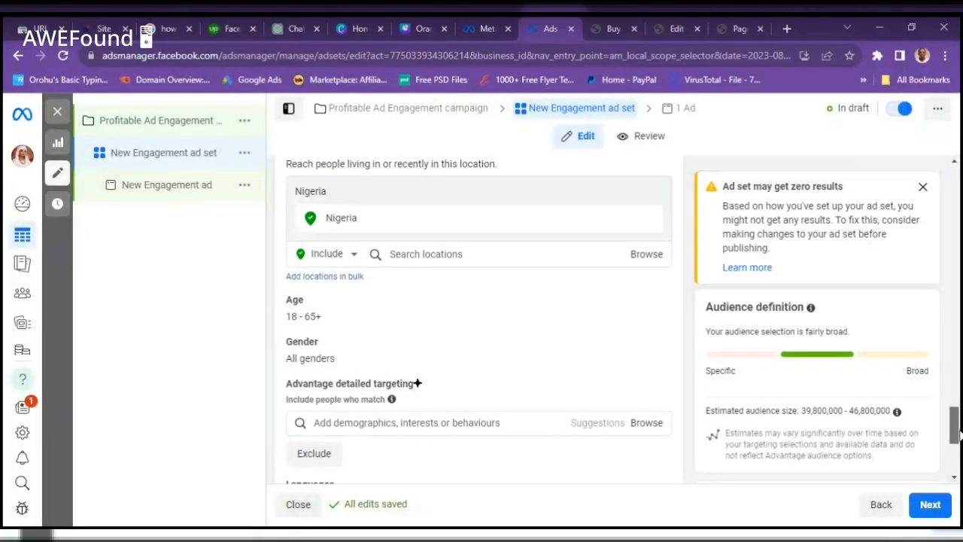
pyautogui.moveTo(959, 434); pyautogui.dragTo(959, 437)
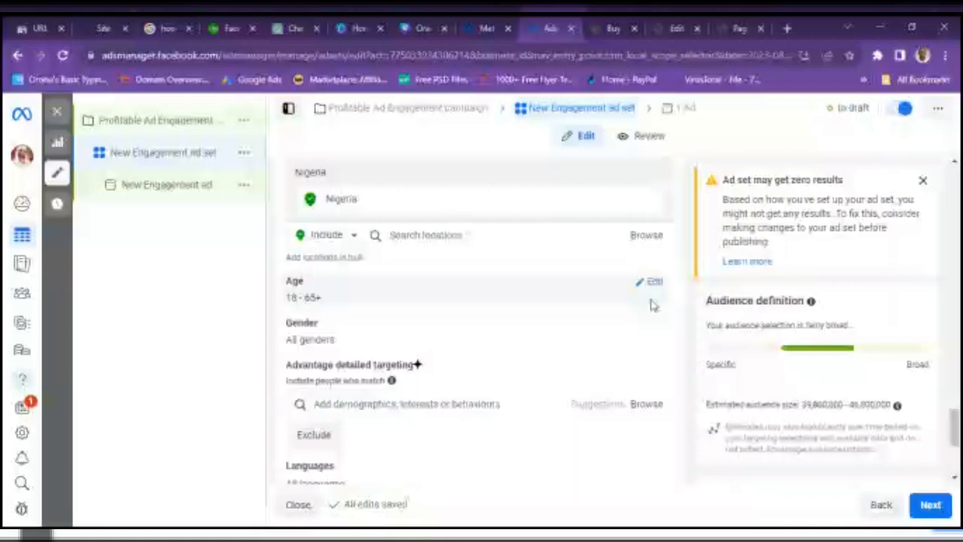
# Step: Try a minimum audience age of 23, restore it to 18 and check the maximum age options
pyautogui.click(655, 283)
pyautogui.click(324, 309)
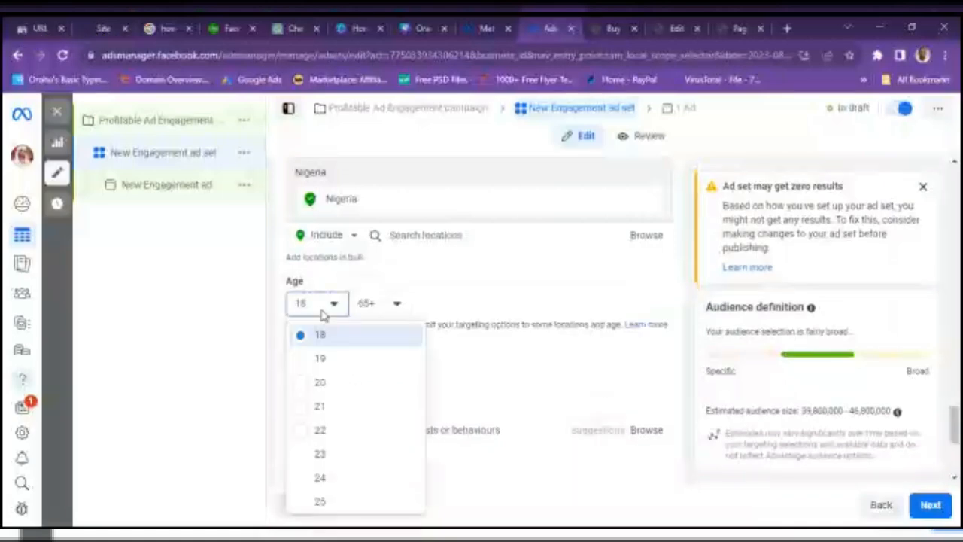
pyautogui.click(340, 452)
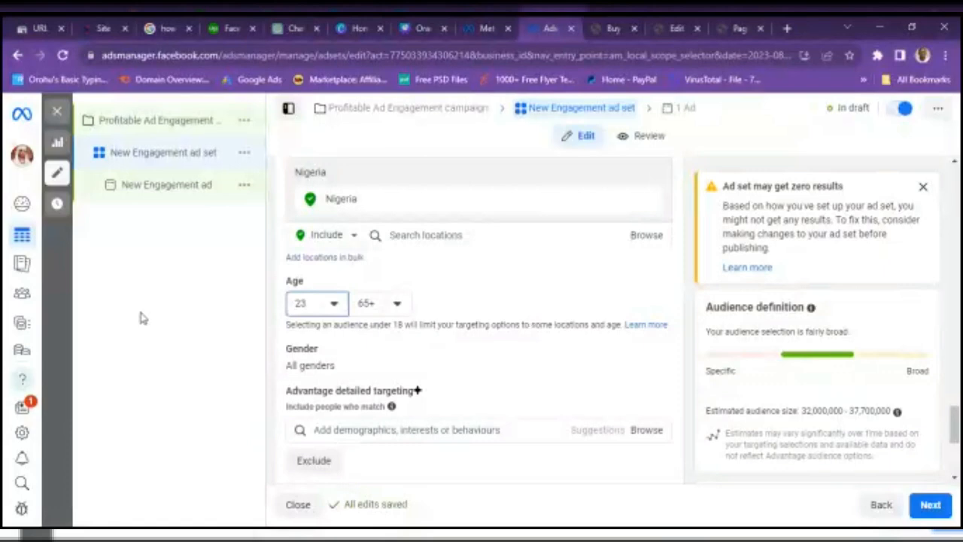
pyautogui.click(316, 308)
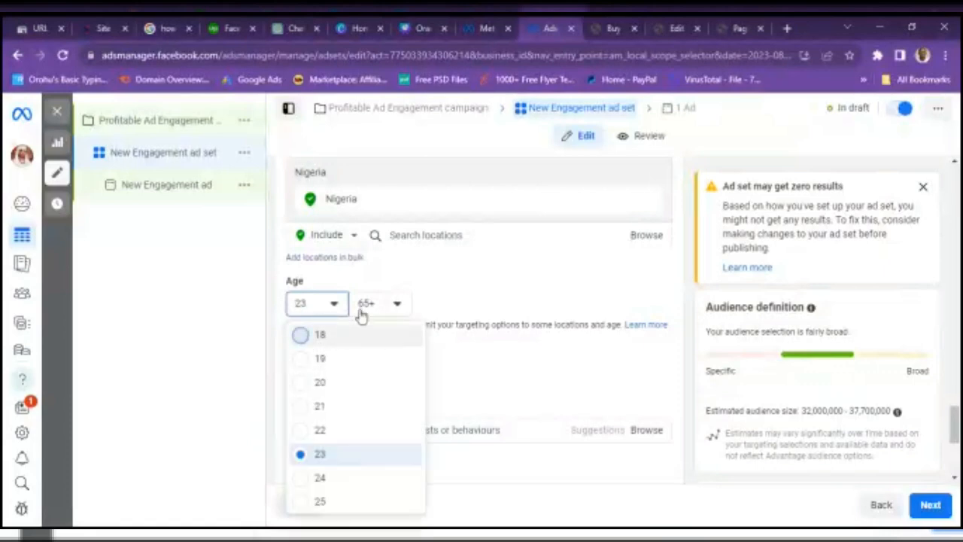
pyautogui.click(346, 338)
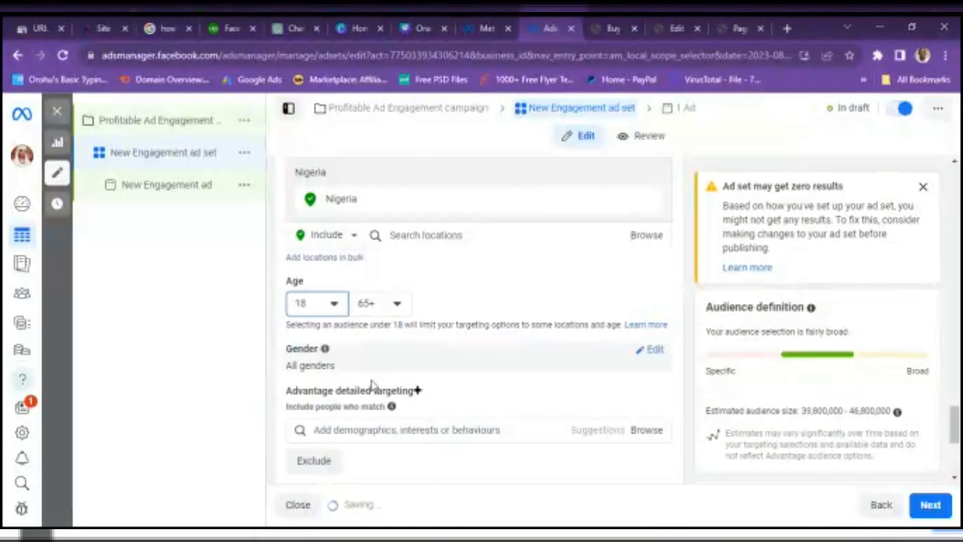
pyautogui.click(390, 305)
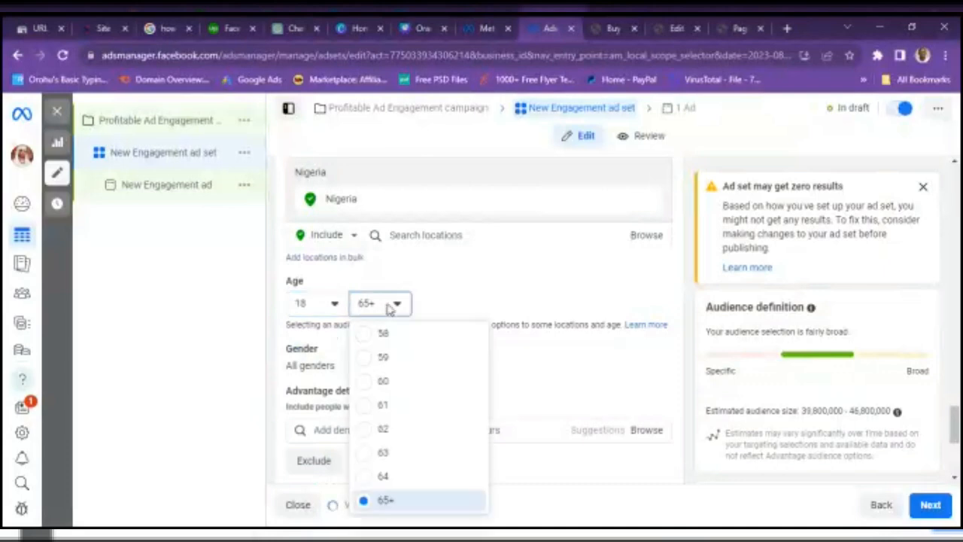
pyautogui.click(390, 305)
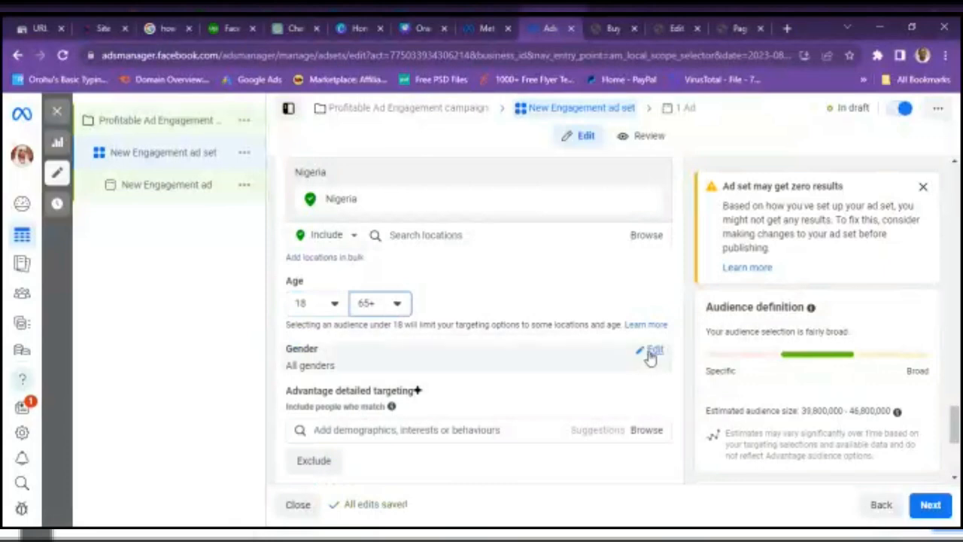
# Step: Compare the gender options by switching the audience to Women and back to All
pyautogui.click(652, 352)
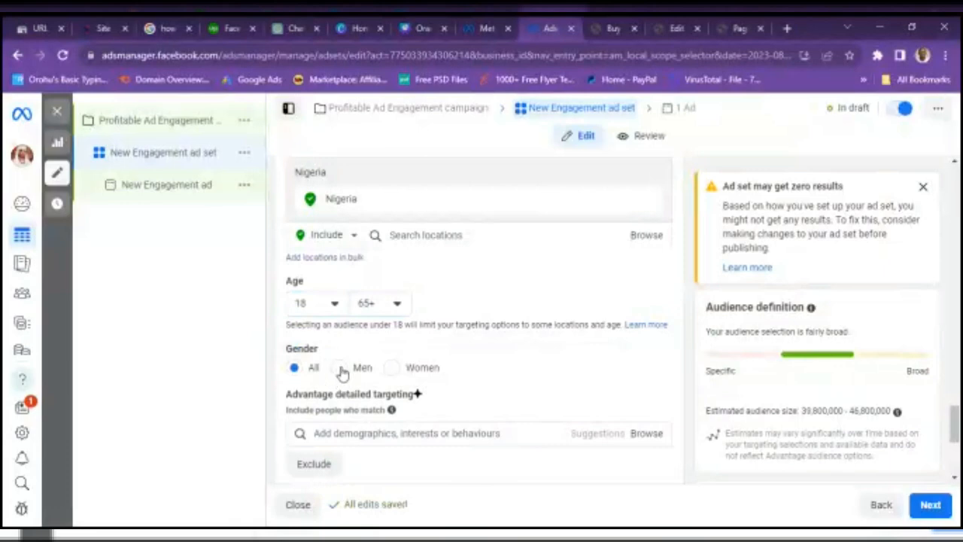
pyautogui.click(391, 369)
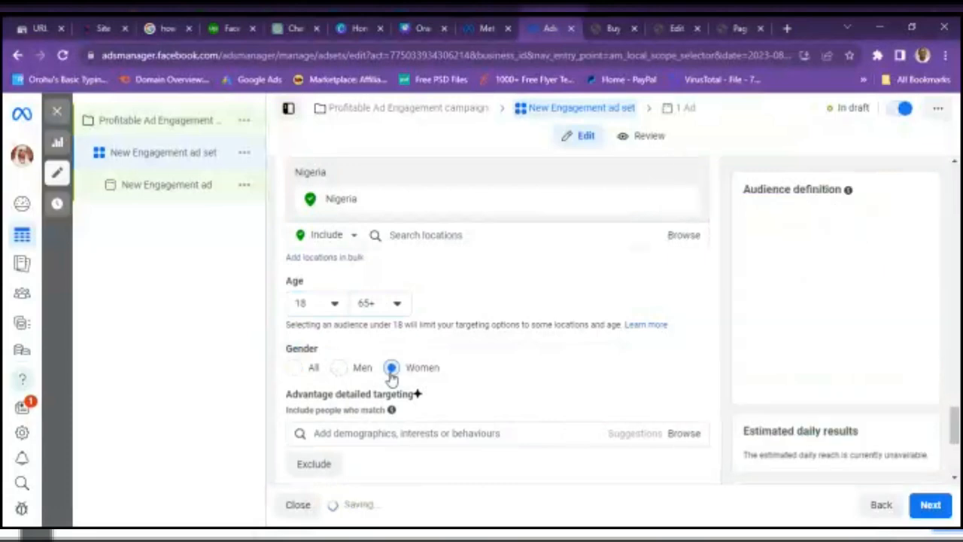
pyautogui.click(294, 370)
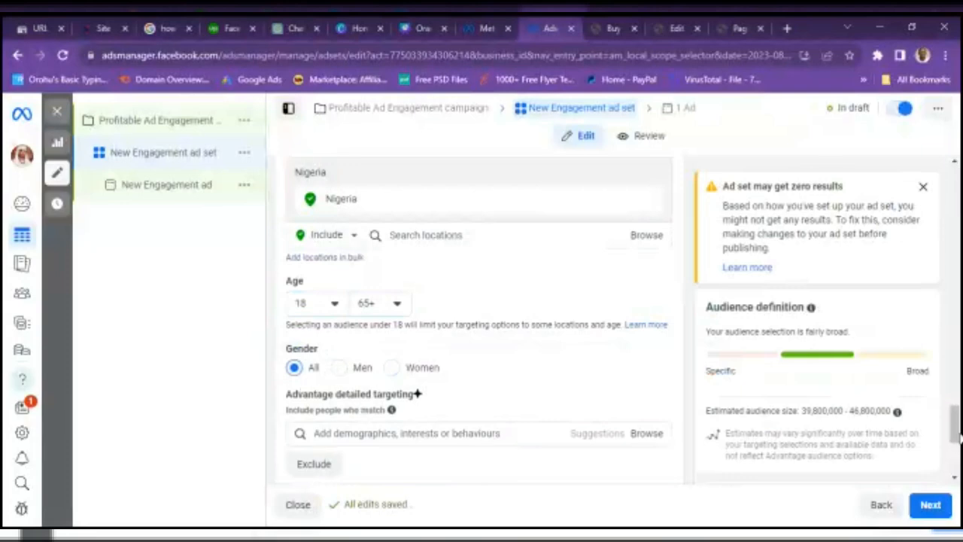
# Step: Search the audience's detailed targeting options for "nigerians"
pyautogui.scroll(-1, 957, 429)
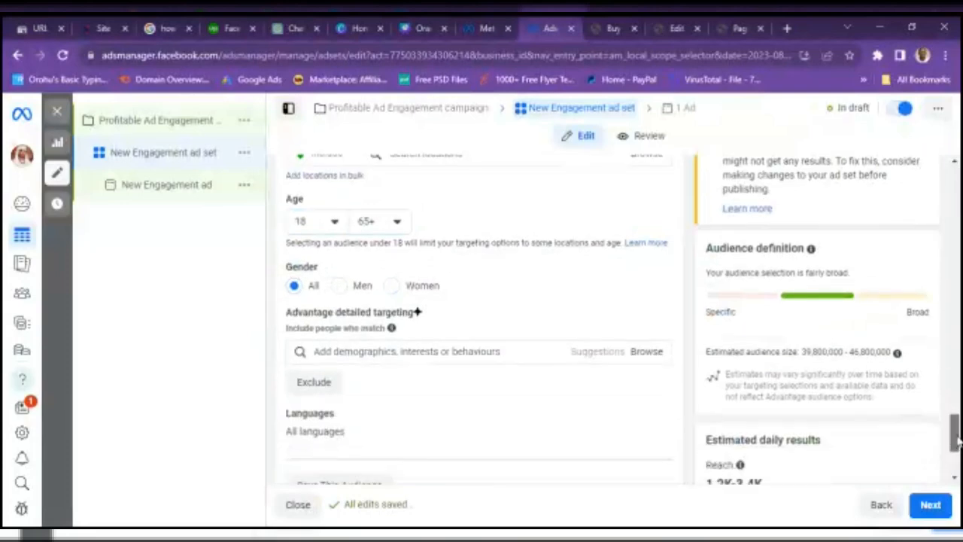
pyautogui.click(540, 350)
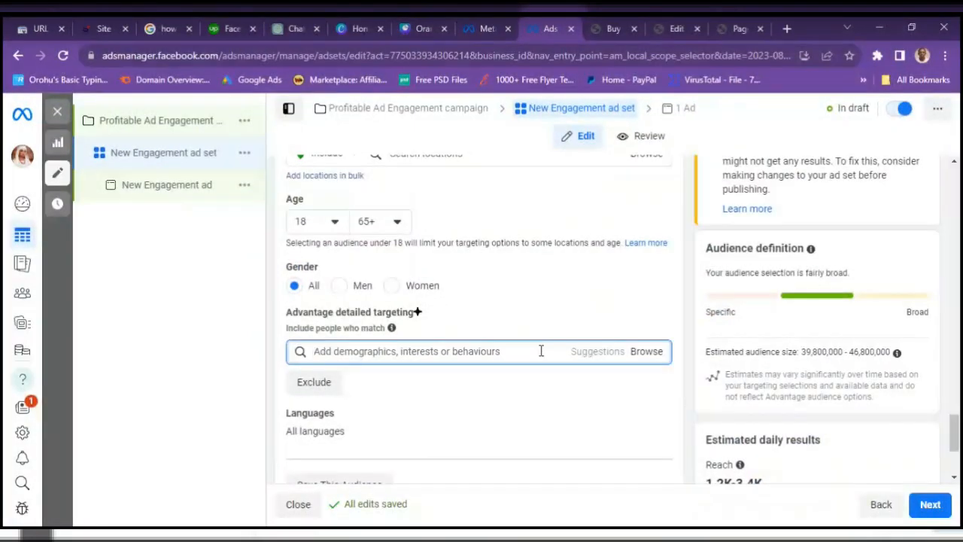
pyautogui.write('nige')
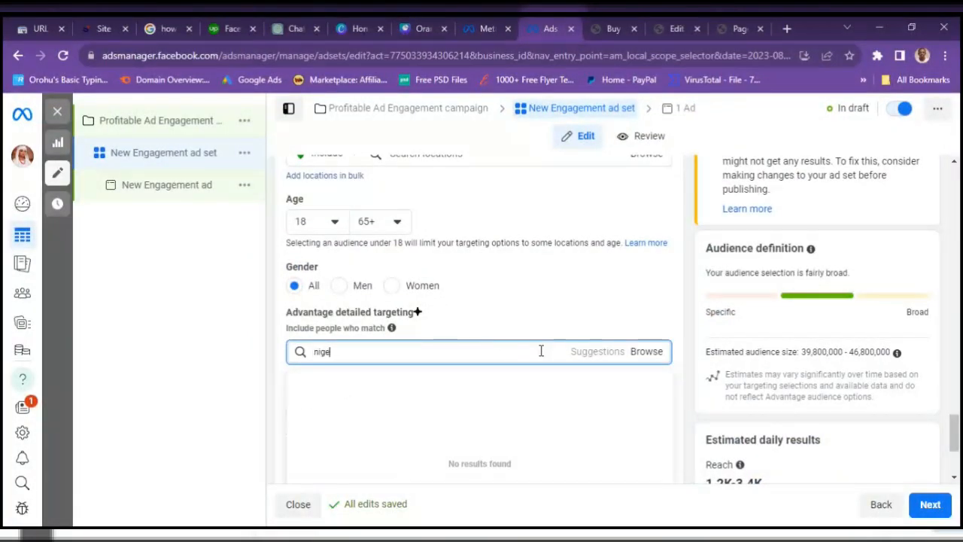
pyautogui.write('rians')
pyautogui.click(957, 437)
pyautogui.moveTo(958, 434); pyautogui.dragTo(958, 444)
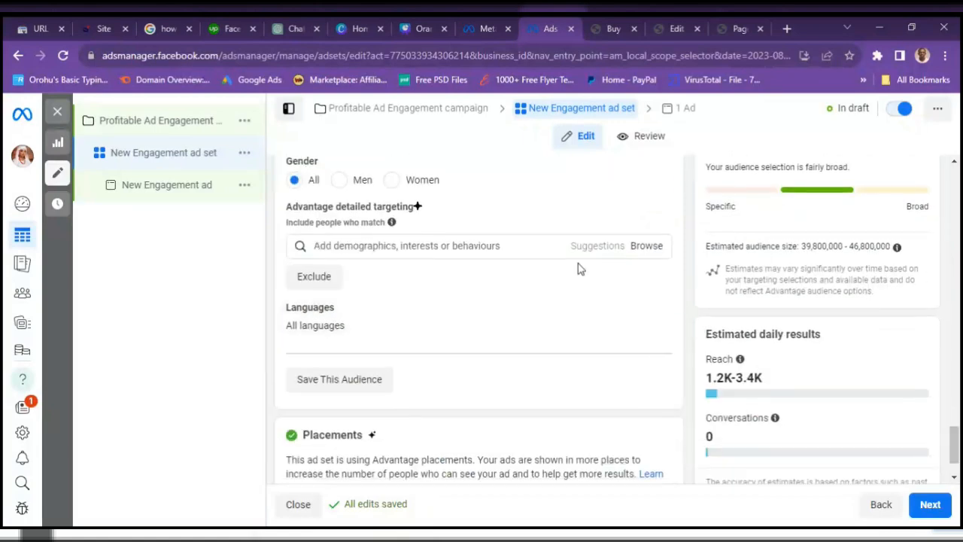
# Step: Search detailed targeting for "in" and extend the query to "in People"
pyautogui.click(484, 248)
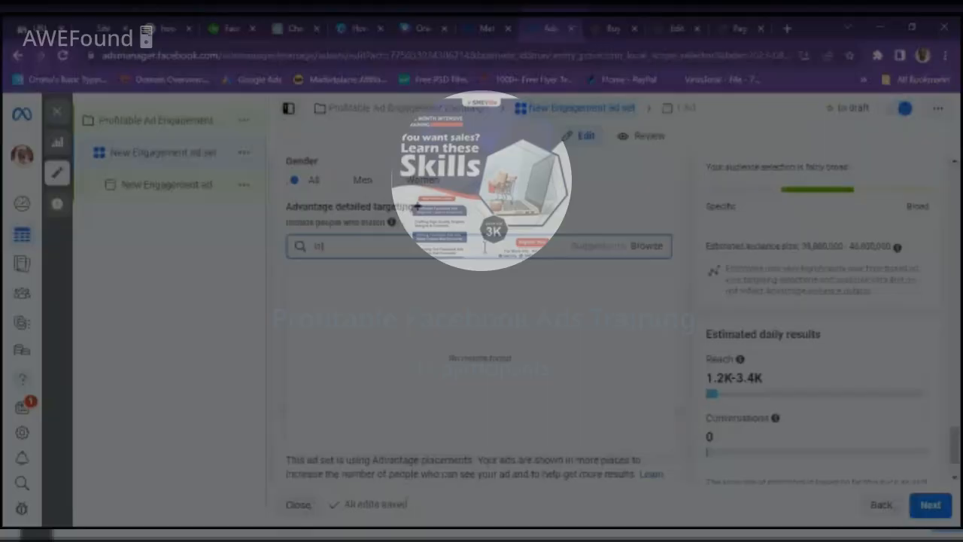
pyautogui.write('in')
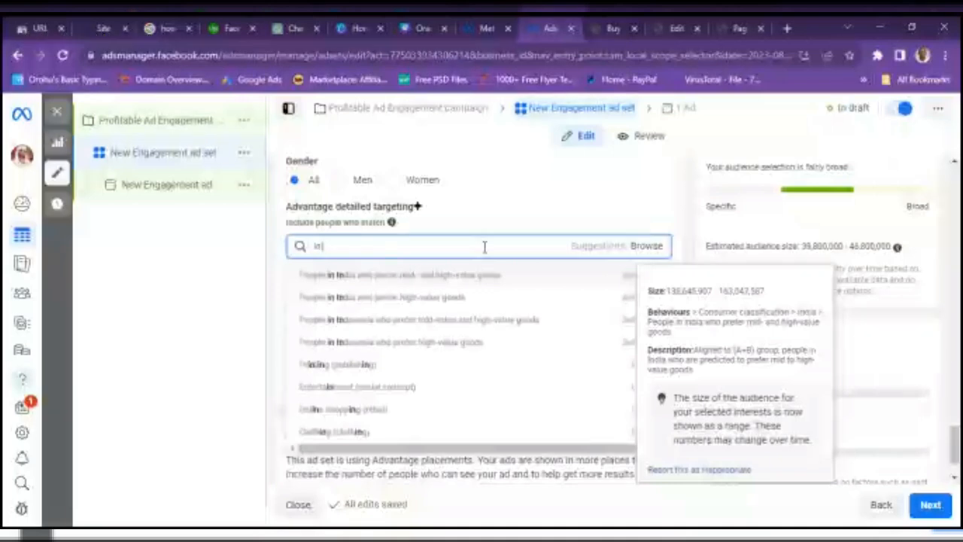
pyautogui.press('BackSpace')
pyautogui.write('n')
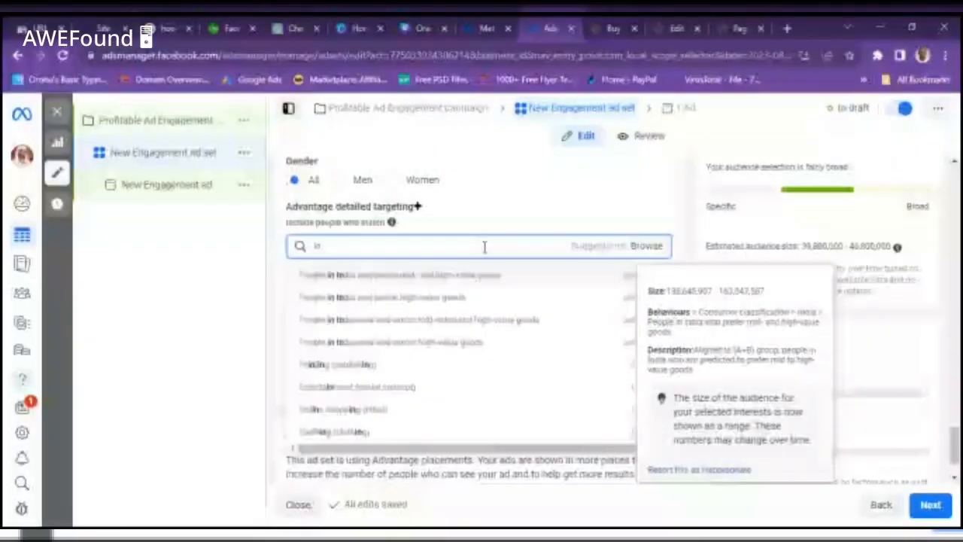
pyautogui.write('d')
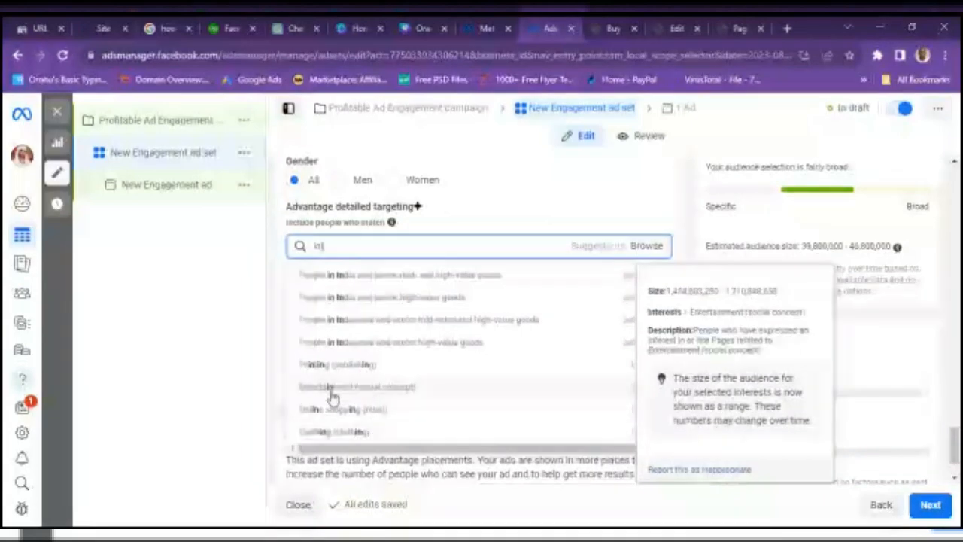
pyautogui.write('Pa')
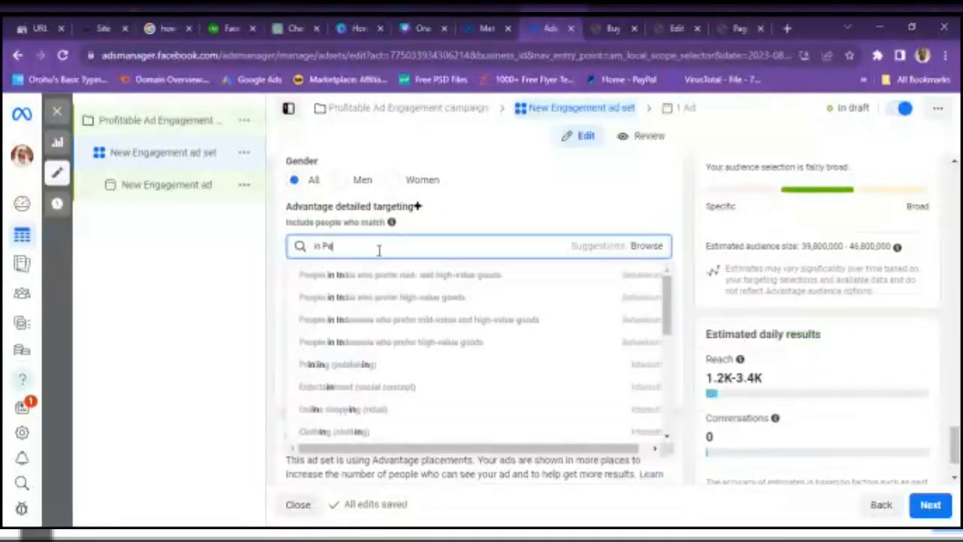
pyautogui.write('ypal')
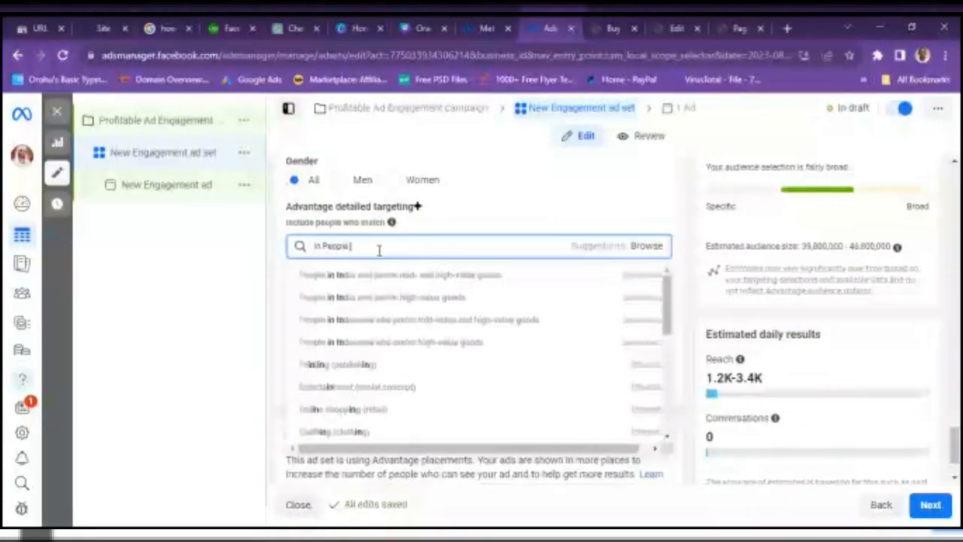
# Step: Reword the detailed targeting search to "People in niger"
pyautogui.press('Left')
pyautogui.press('Left')
pyautogui.press('Left')
pyautogui.press('Left')
pyautogui.press('Left')
pyautogui.press('Left')
pyautogui.press('Left')
pyautogui.press('Left')
pyautogui.press('Left')
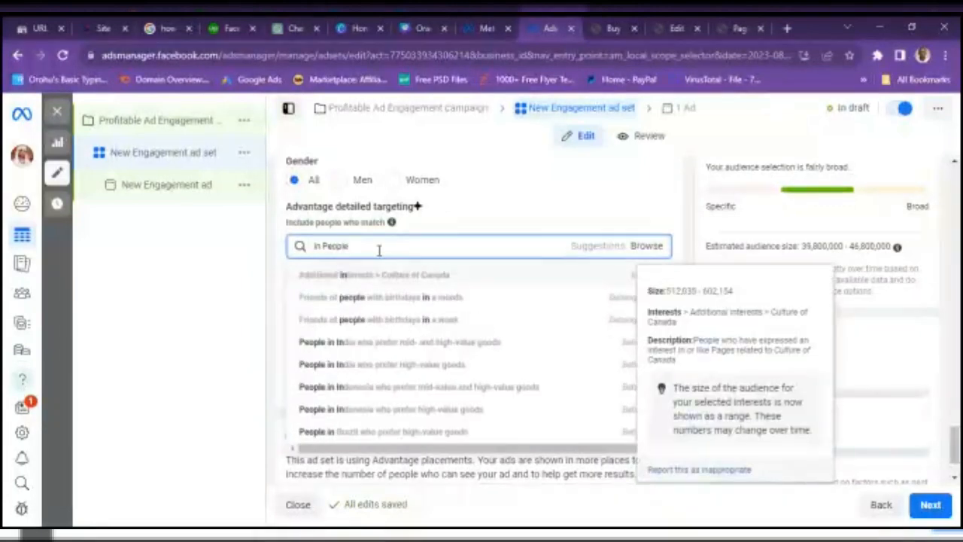
pyautogui.press('Right')
pyautogui.press('Right')
pyautogui.press('Right')
pyautogui.press('BackSpace')
pyautogui.press('BackSpace')
pyautogui.press('BackSpace')
pyautogui.press('Right')
pyautogui.press('Right')
pyautogui.press('Right')
pyautogui.press('Right')
pyautogui.press('Right')
pyautogui.press('Right')
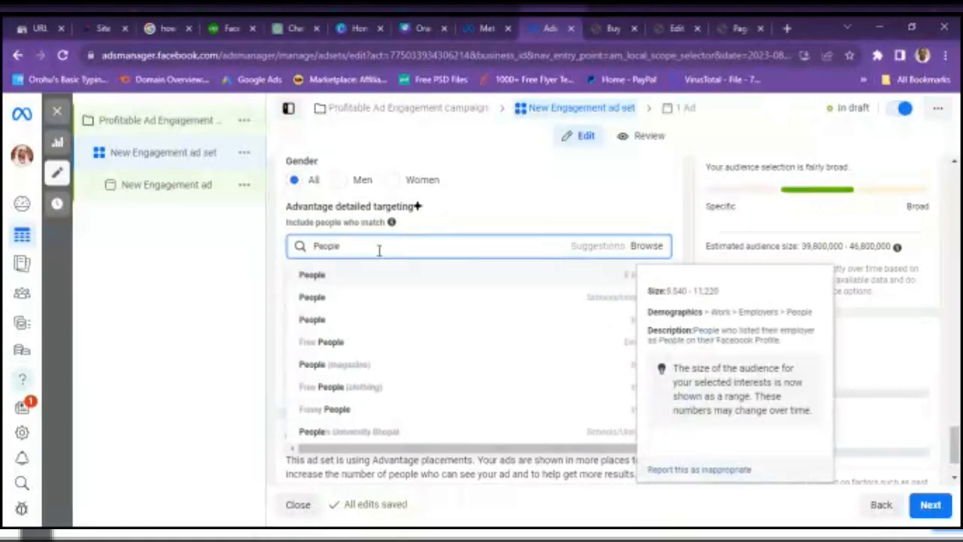
pyautogui.write('in')
pyautogui.write(' i')
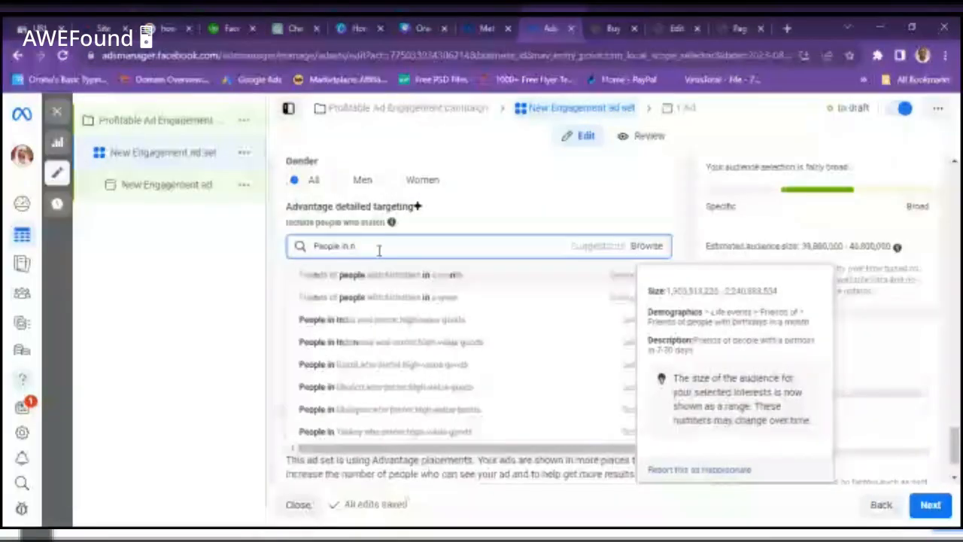
pyautogui.write('iger')
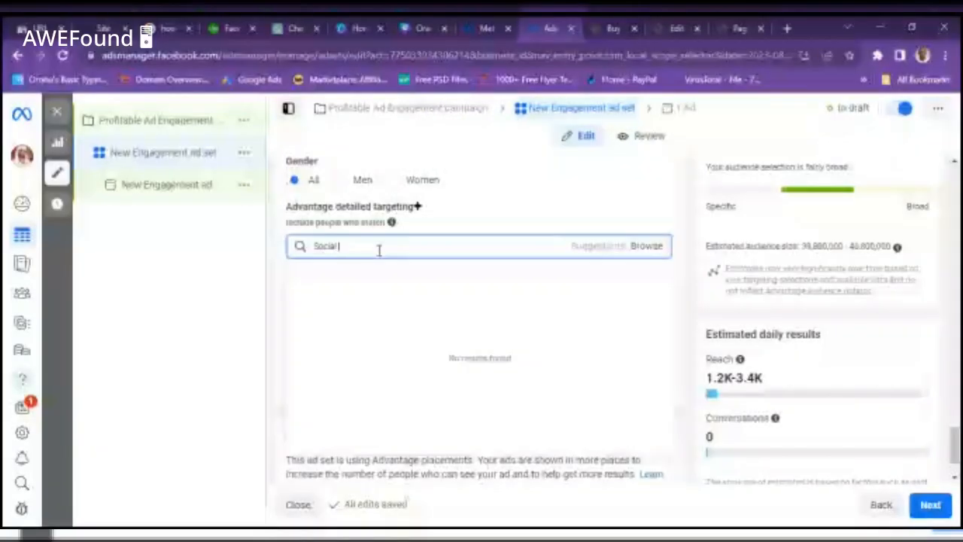
# Step: Search detailed targeting for "Social Media" and "House", and clear the search without adding any interest
pyautogui.write('Media')
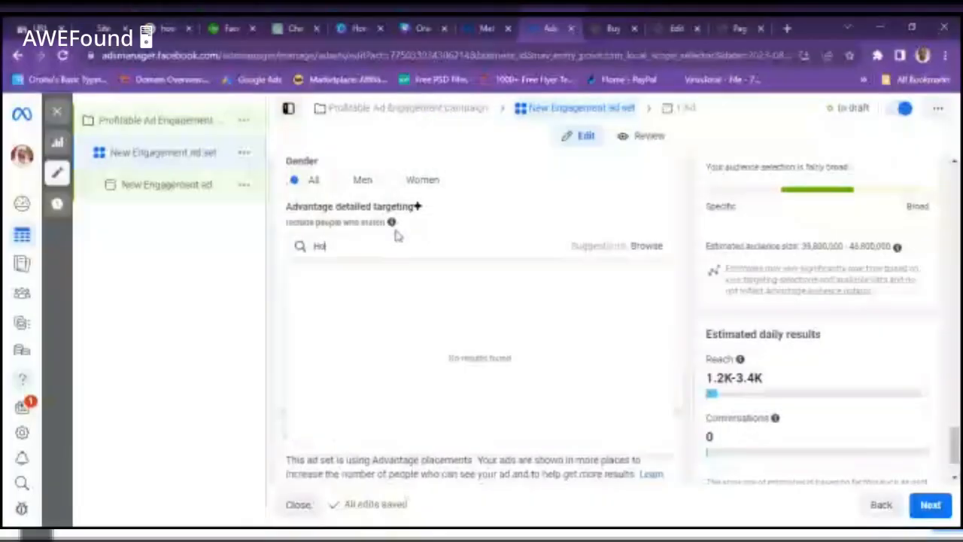
pyautogui.write('use')
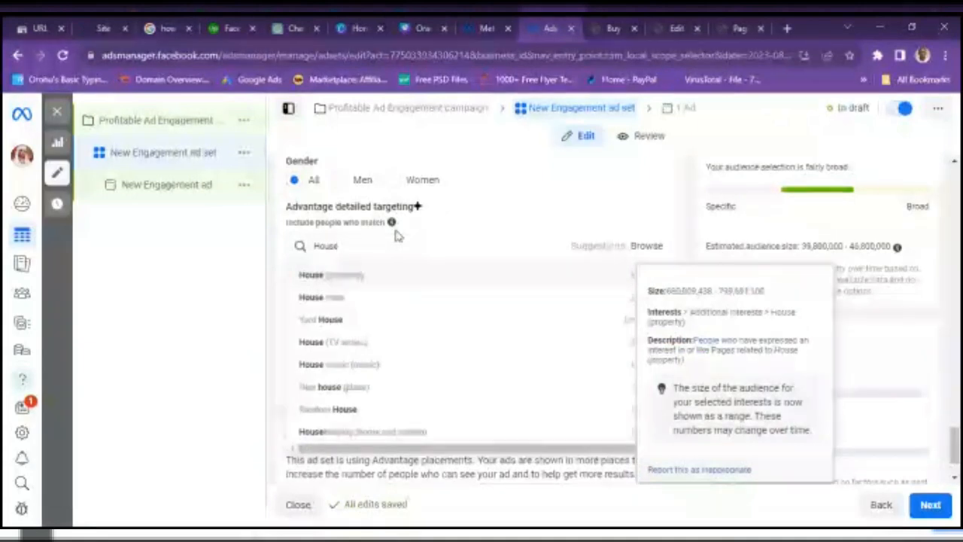
pyautogui.press('BackSpace')
pyautogui.press('BackSpace')
pyautogui.press('BackSpace')
pyautogui.press('BackSpace')
pyautogui.press('BackSpace')
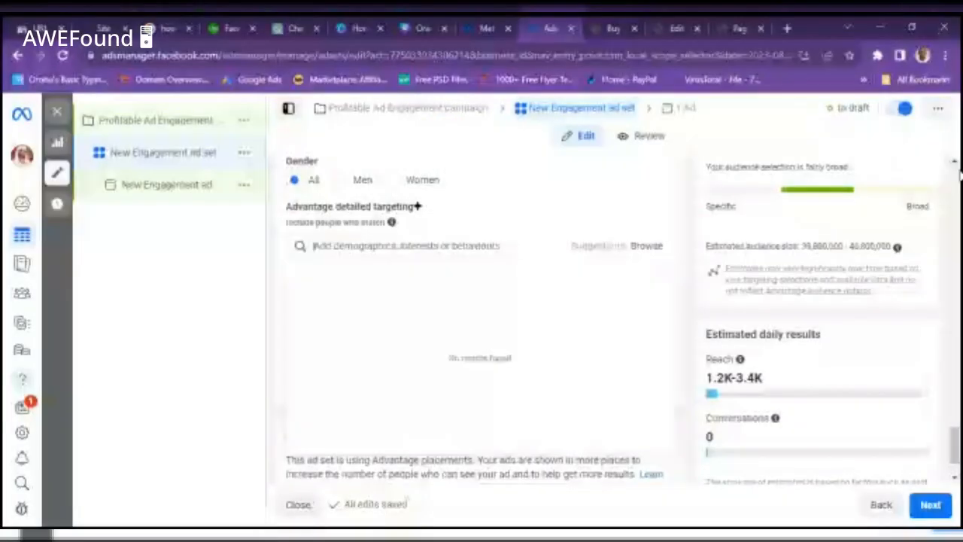
# Step: Set the audience language to English (All)
pyautogui.scroll(-1, 949, 421)
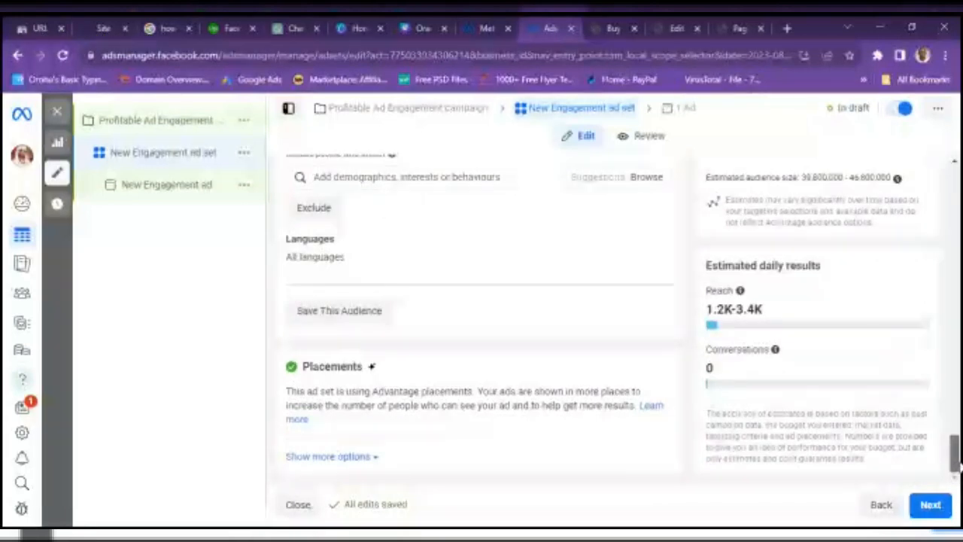
pyautogui.scroll(1, 953, 451)
pyautogui.scroll(-1, 806, 408)
pyautogui.click(651, 244)
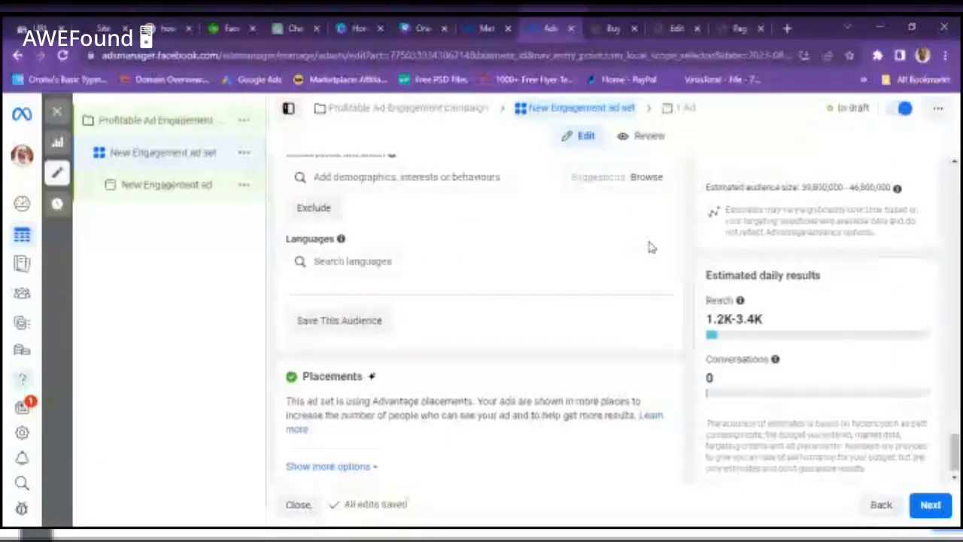
pyautogui.click(507, 264)
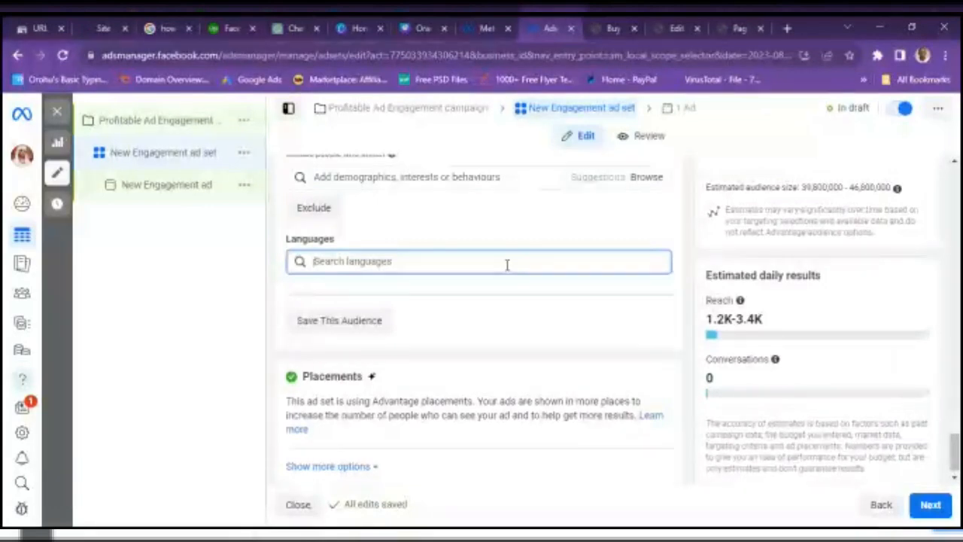
pyautogui.write('eng')
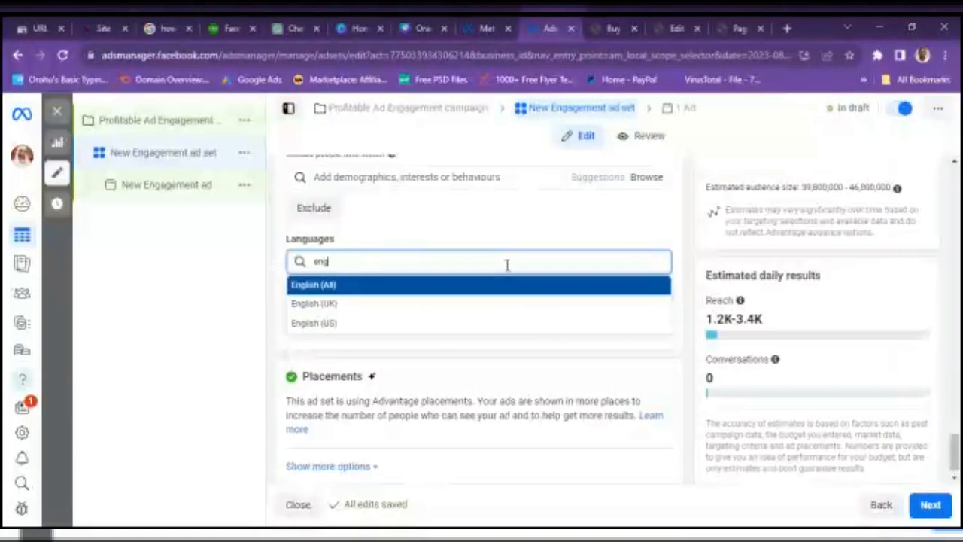
pyautogui.click(329, 286)
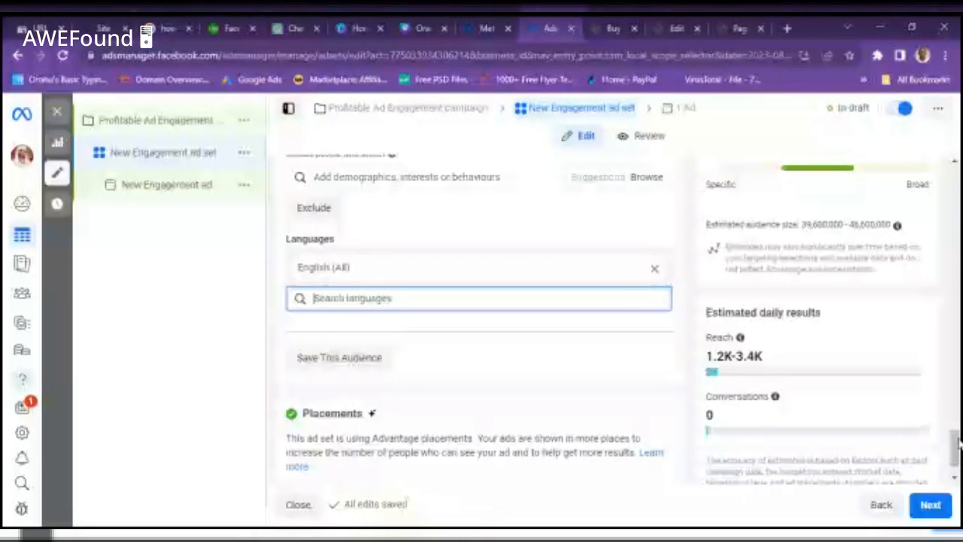
pyautogui.scroll(-1, 957, 449)
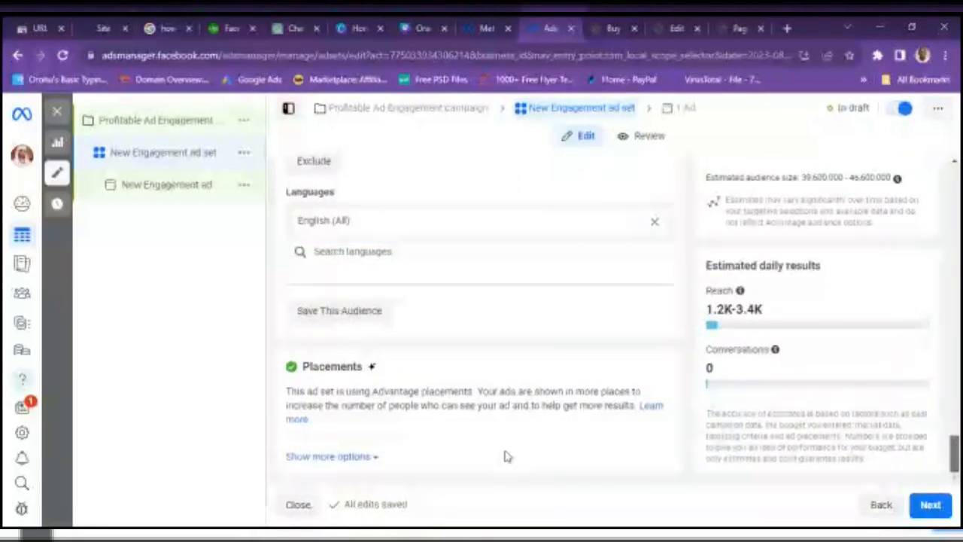
# Step: Show more placement options for the ad set and open the placement controls for editing
pyautogui.click(374, 458)
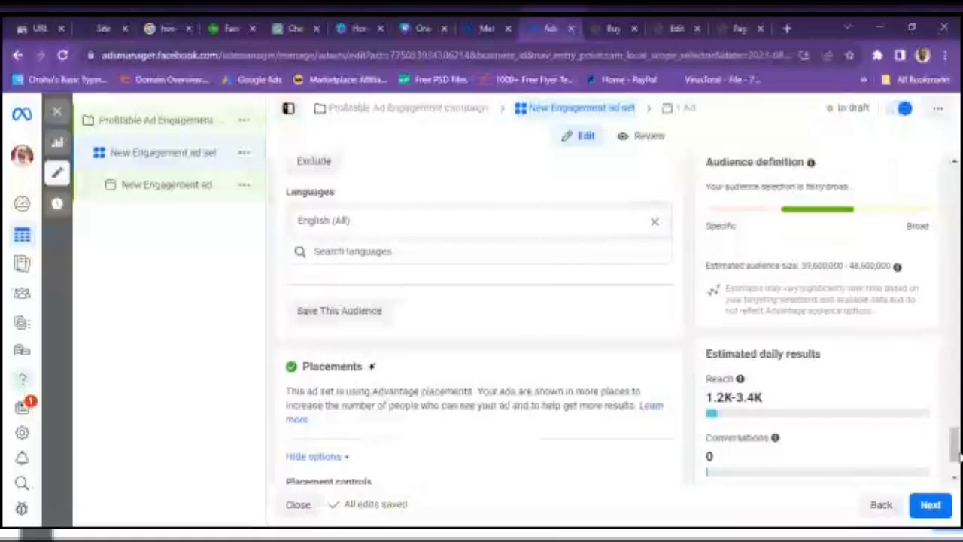
pyautogui.scroll(-2, 938, 433)
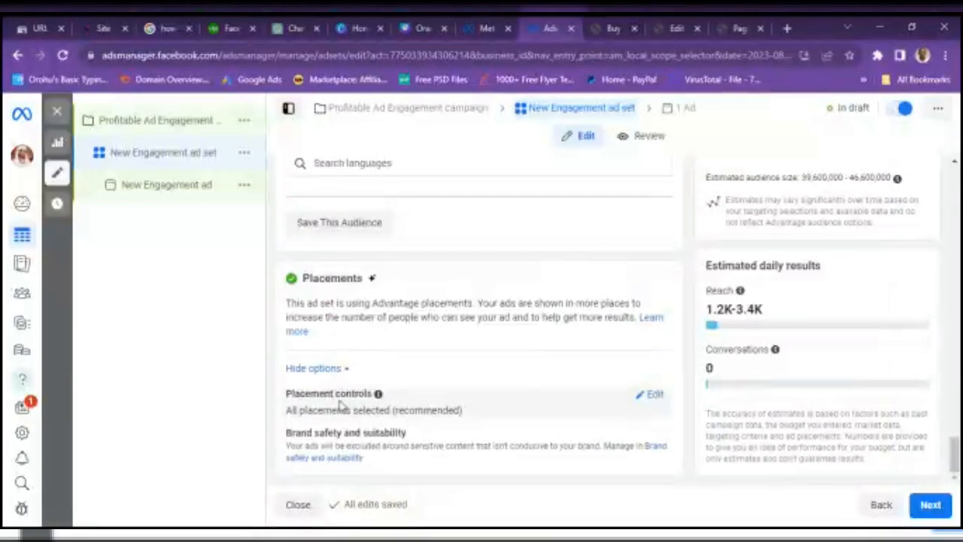
pyautogui.click(653, 397)
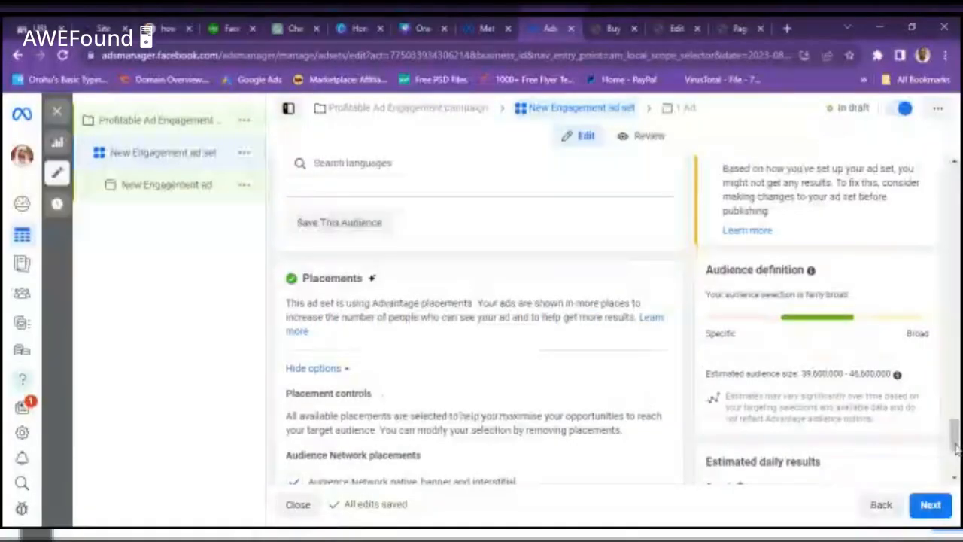
# Step: Toggle Instagram in the ad set's list of messaging apps
pyautogui.moveTo(949, 438); pyautogui.dragTo(955, 256)
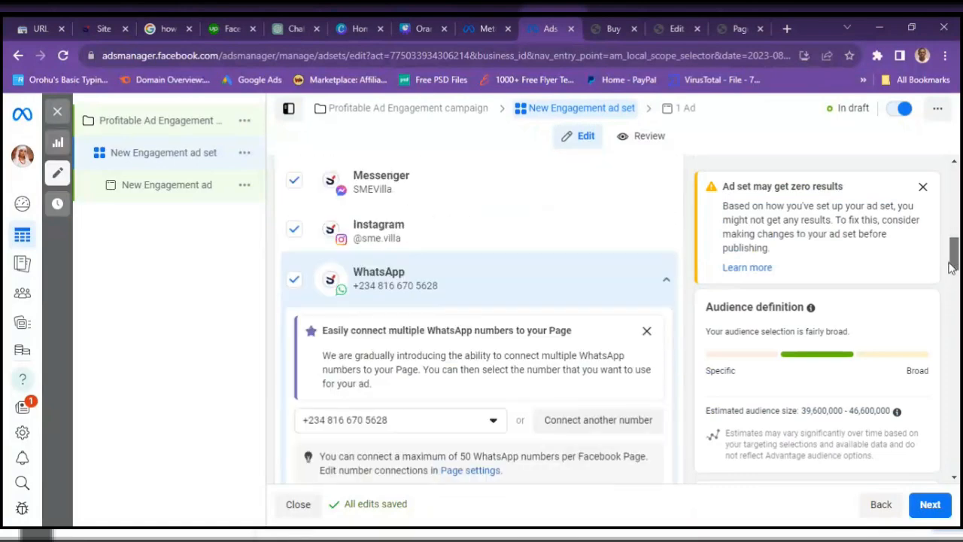
pyautogui.click(295, 230)
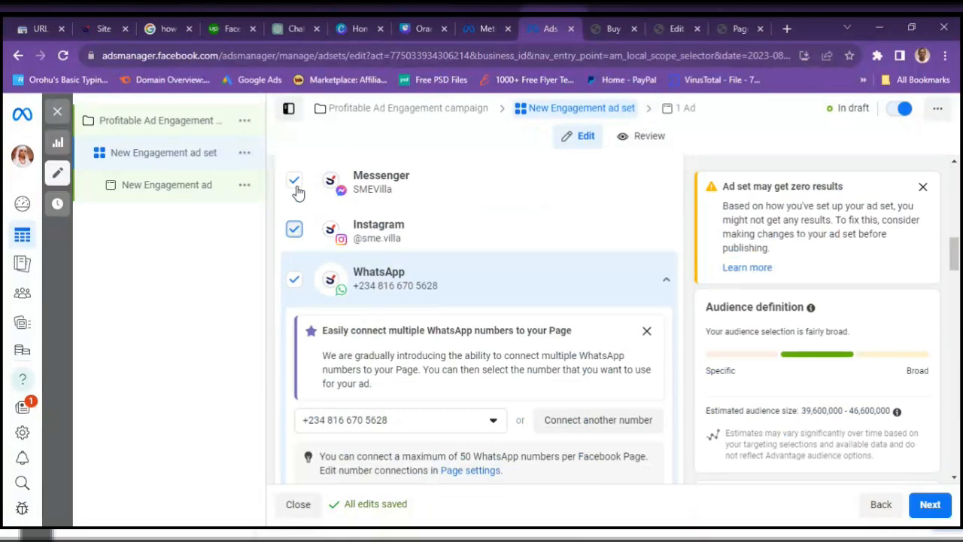
pyautogui.click(294, 229)
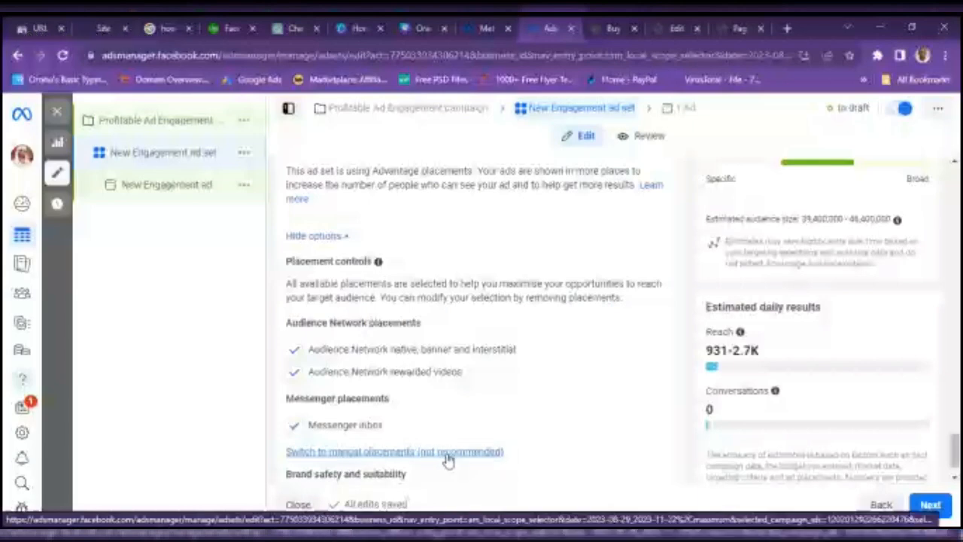
# Step: Switch the ad set to manual placements and review the platforms and the placements grouped under Feeds
pyautogui.click(359, 452)
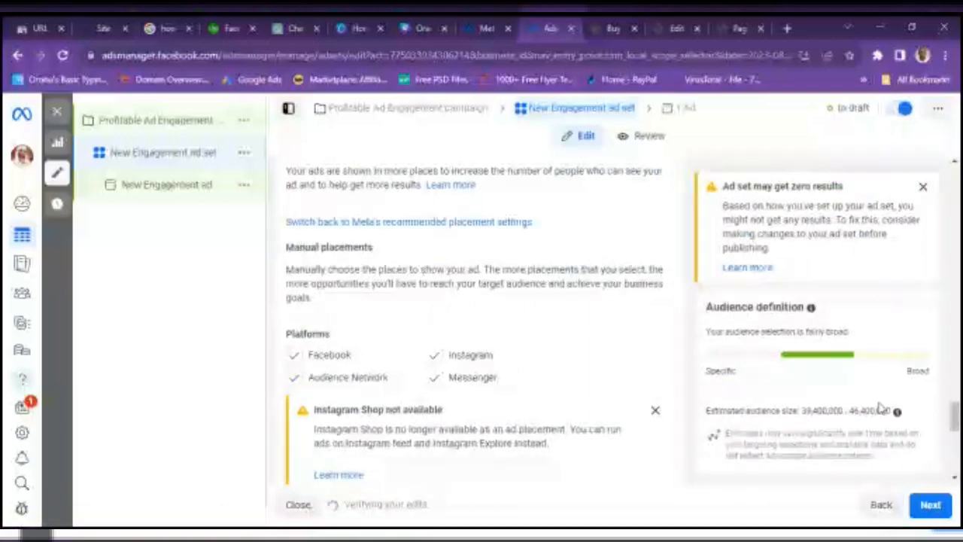
pyautogui.moveTo(956, 414); pyautogui.dragTo(956, 444)
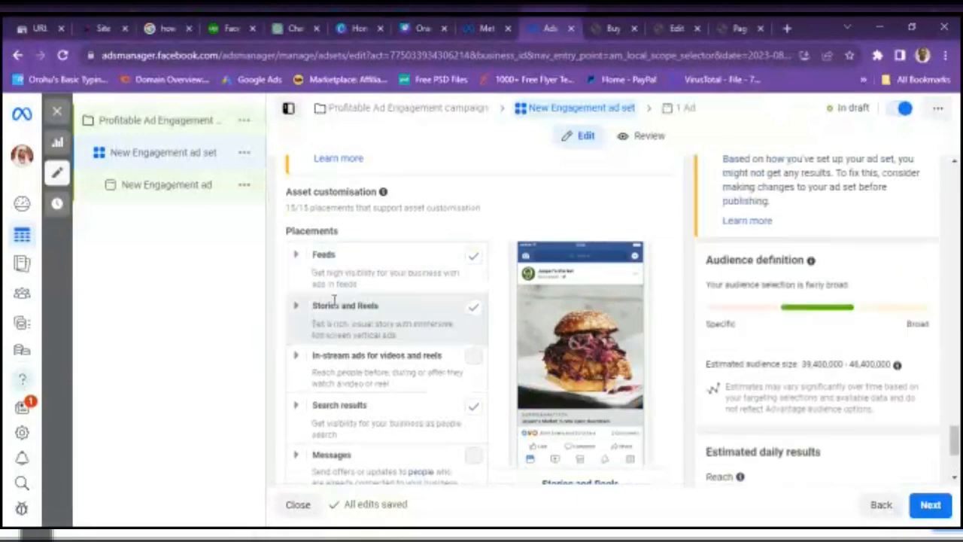
pyautogui.click(297, 258)
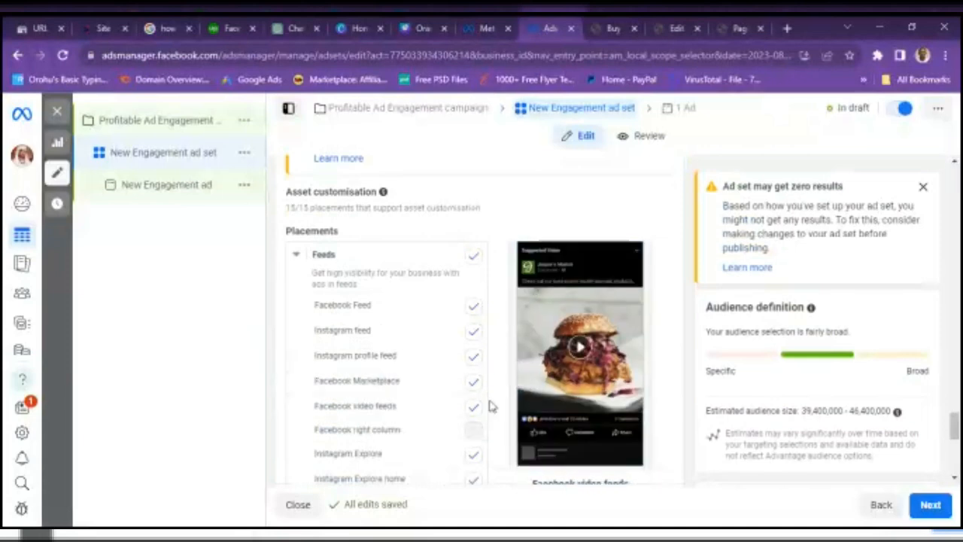
pyautogui.click(294, 260)
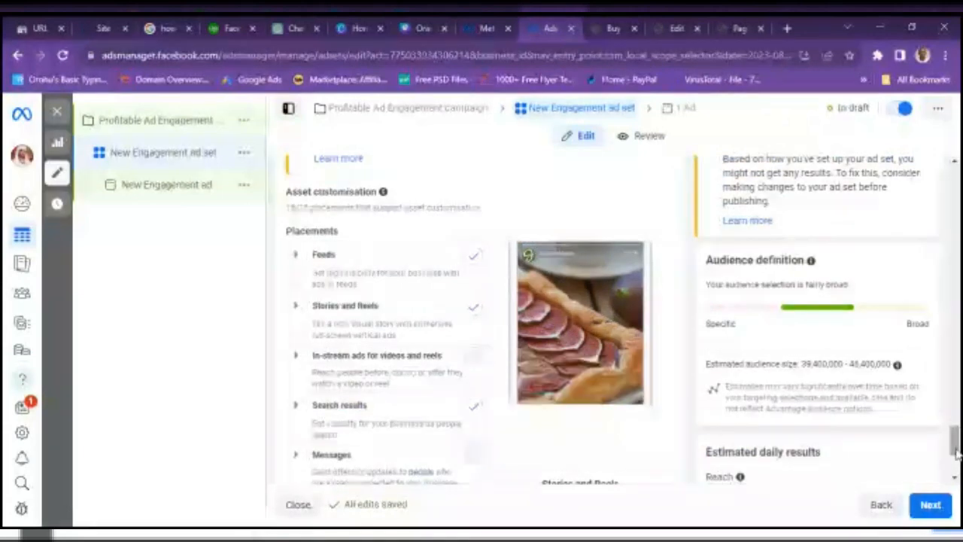
pyautogui.moveTo(957, 452); pyautogui.dragTo(955, 419)
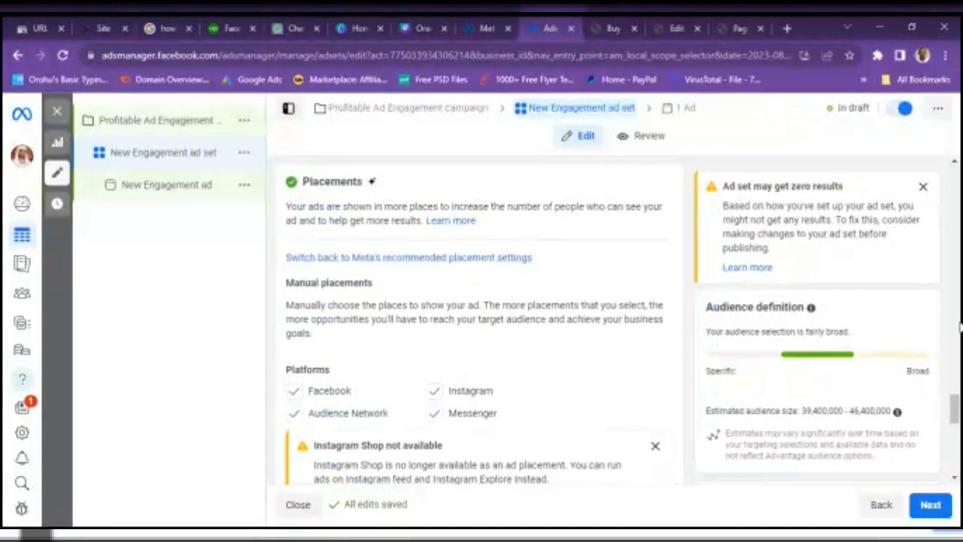
# Step: Go to the ad level of the campaign and review the ad's name and identity settings
pyautogui.moveTo(959, 414); pyautogui.dragTo(896, 155)
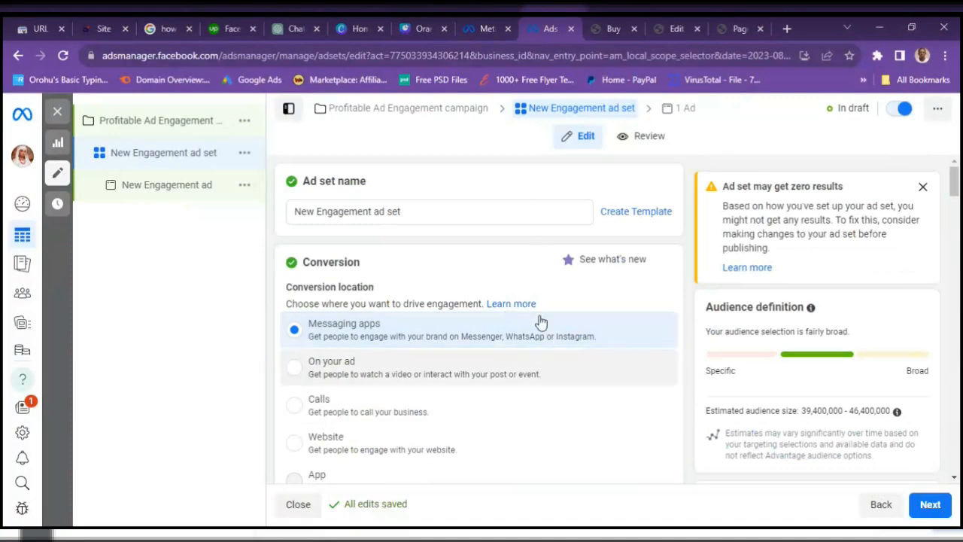
pyautogui.click(665, 119)
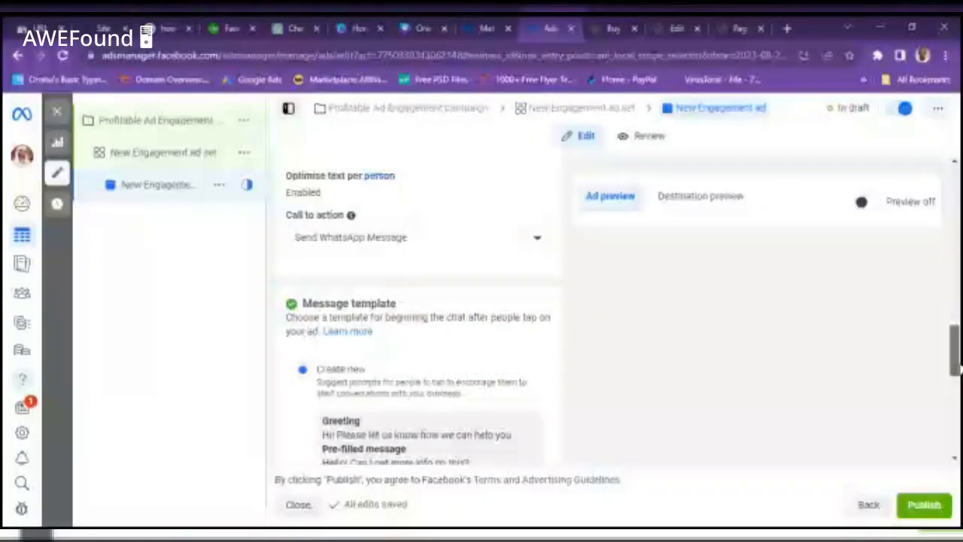
pyautogui.scroll(10, 301, 394)
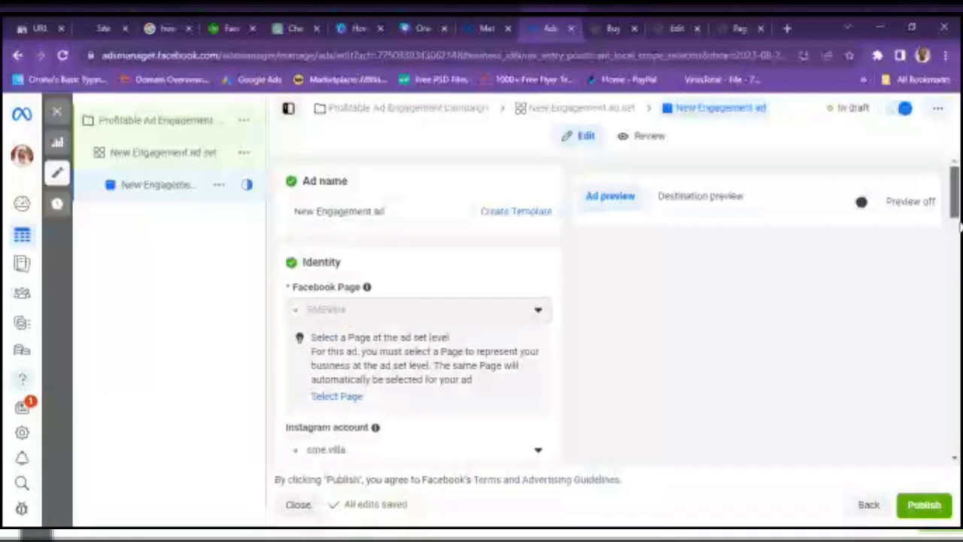
pyautogui.scroll(-3, 959, 230)
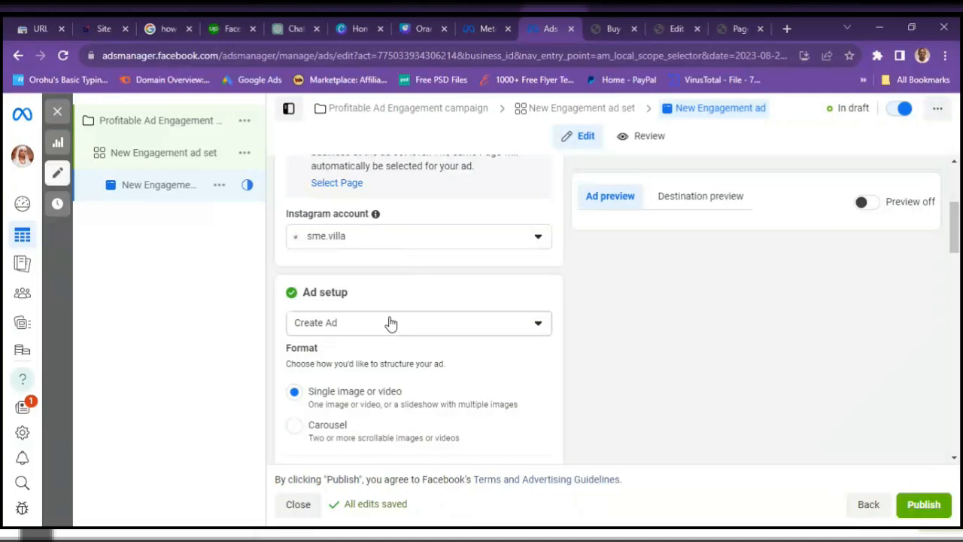
# Step: Set the ad setup to Use existing post and turn off multi-advertiser ads
pyautogui.click(376, 326)
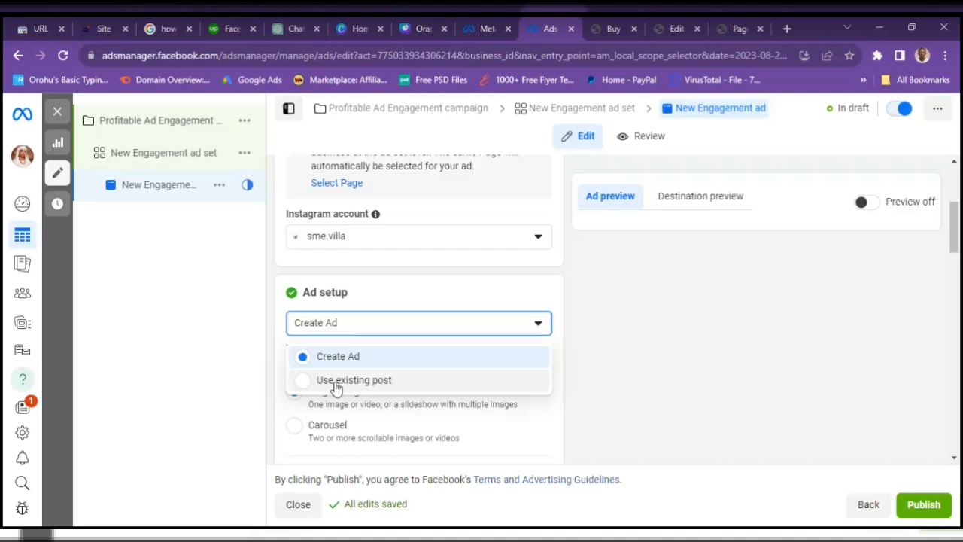
pyautogui.click(336, 382)
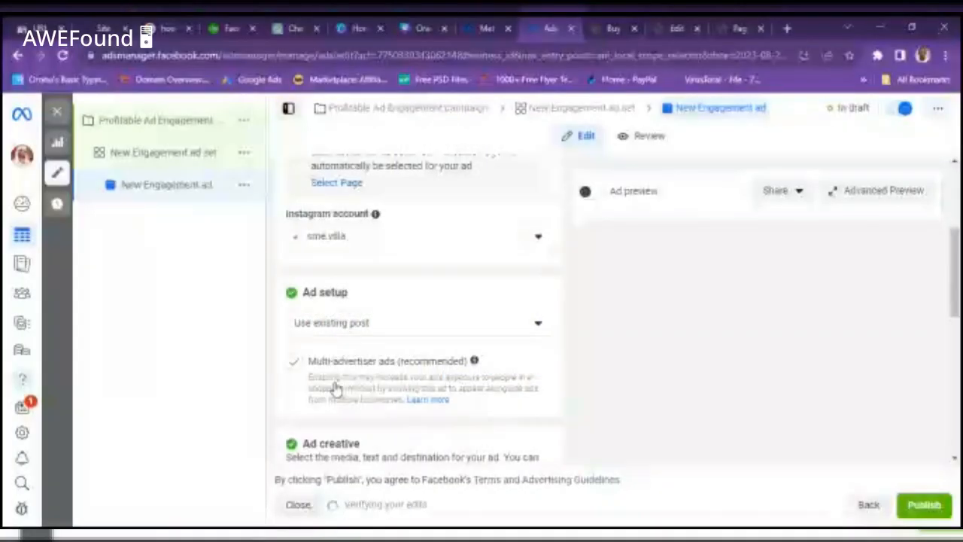
pyautogui.click(294, 364)
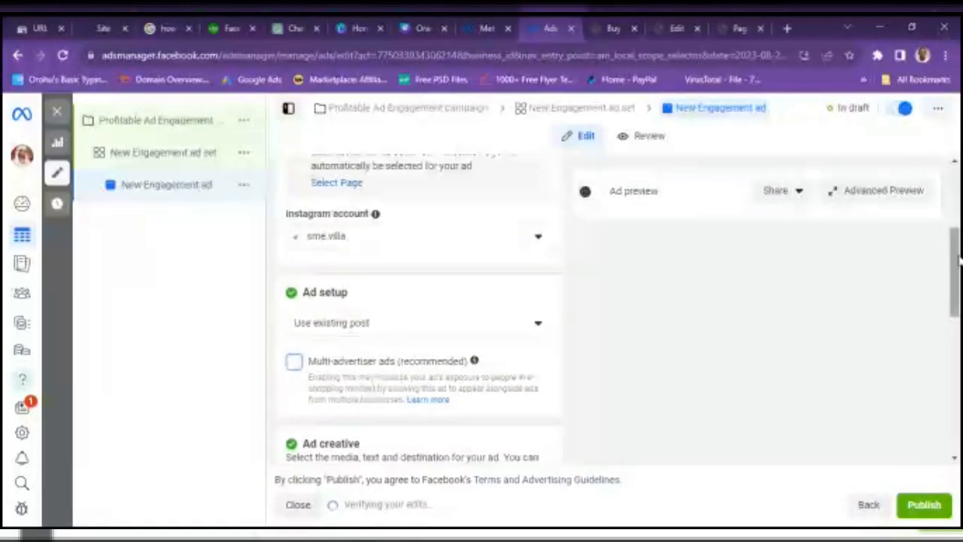
# Step: Select the Facebook post "What can 15k do for your business?" as the ad's creative
pyautogui.moveTo(957, 259); pyautogui.dragTo(957, 331)
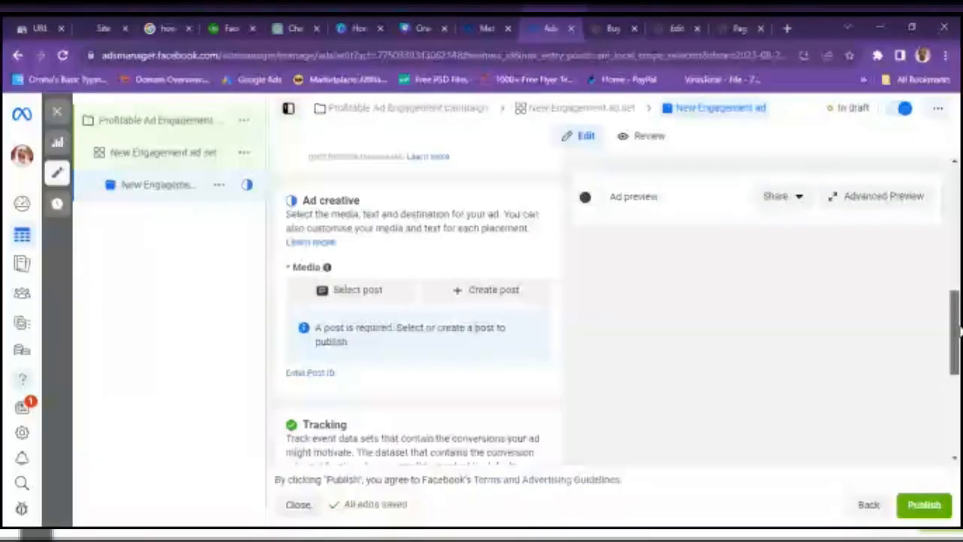
pyautogui.scroll(3, 434, 331)
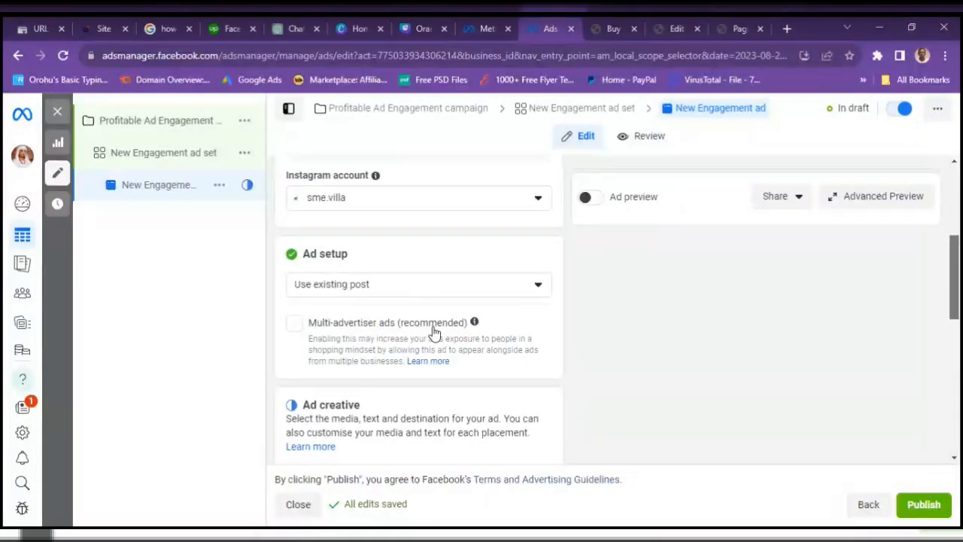
pyautogui.moveTo(953, 279); pyautogui.dragTo(958, 340)
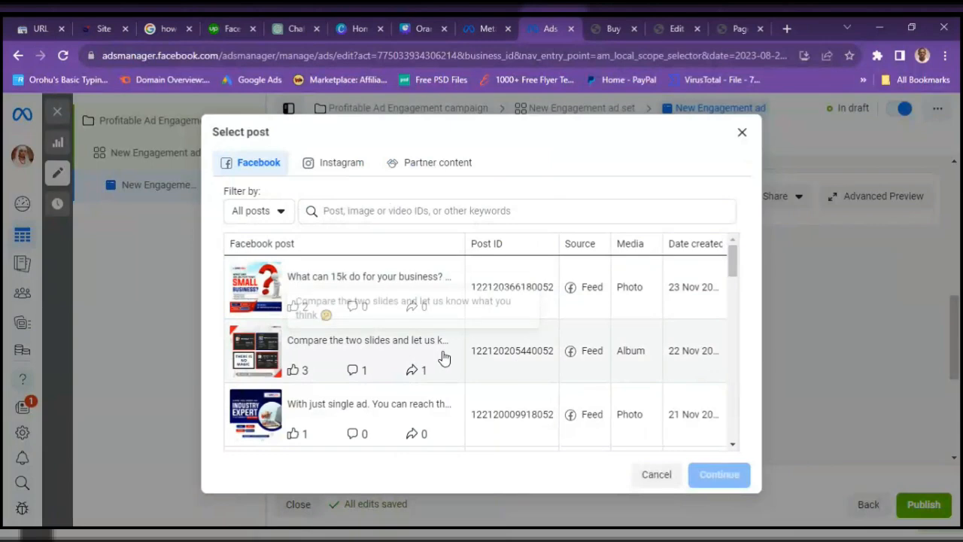
pyautogui.moveTo(735, 268); pyautogui.dragTo(750, 243)
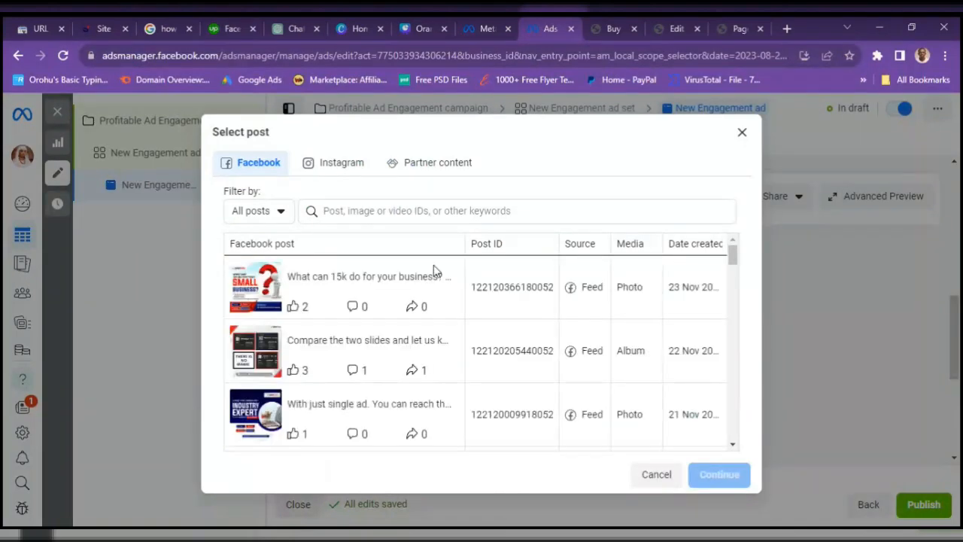
pyautogui.click(314, 292)
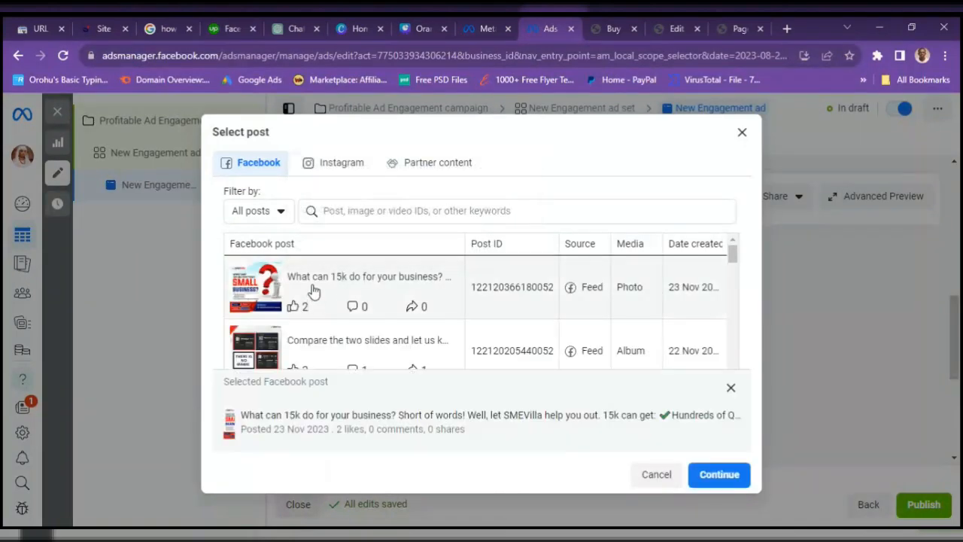
pyautogui.click(720, 482)
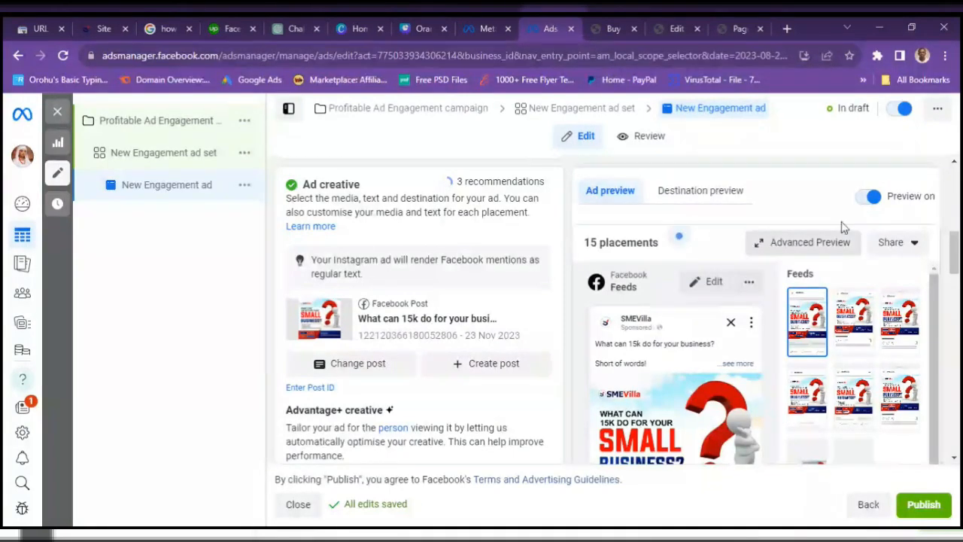
# Step: Review the ad's preview, primary text, call to action and tracking settings
pyautogui.moveTo(954, 249); pyautogui.dragTo(953, 258)
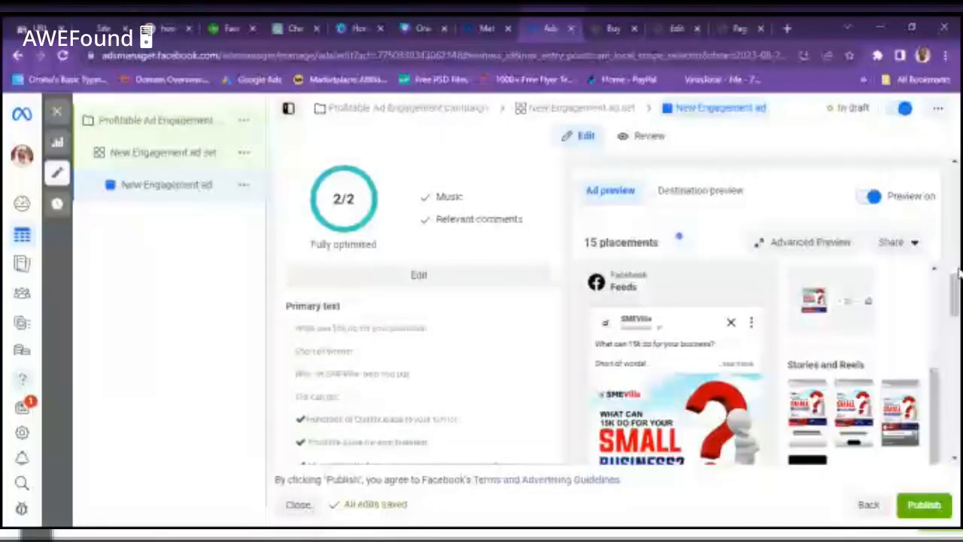
pyautogui.moveTo(958, 273); pyautogui.dragTo(956, 449)
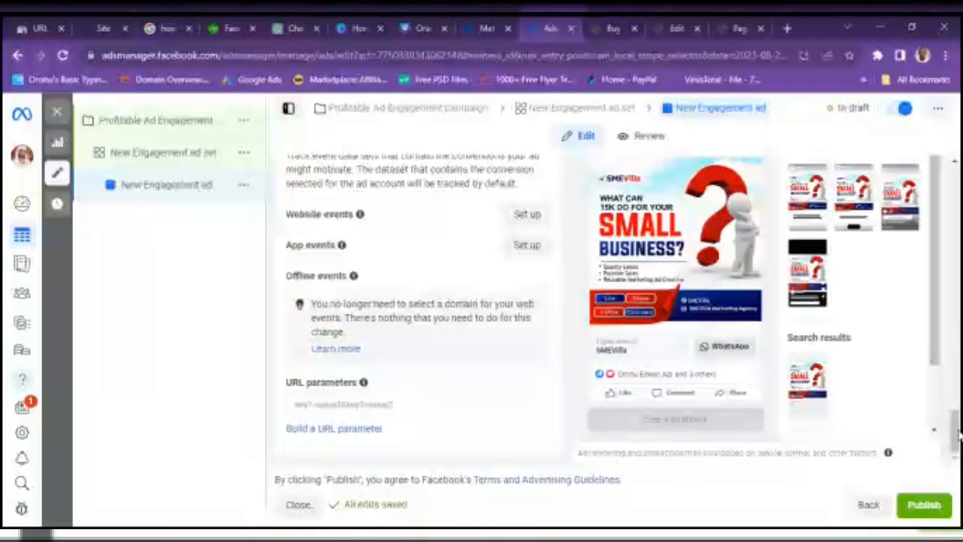
pyautogui.moveTo(957, 435)
pyautogui.mouseDown()
pyautogui.moveTo(949, 207)
pyautogui.moveTo(949, 432)
pyautogui.mouseUp()
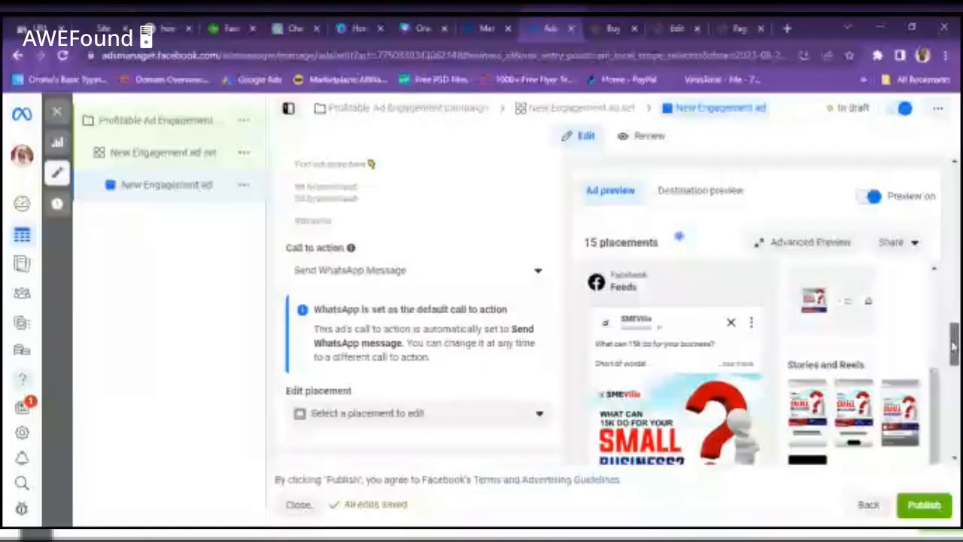
pyautogui.scroll(1, 954, 346)
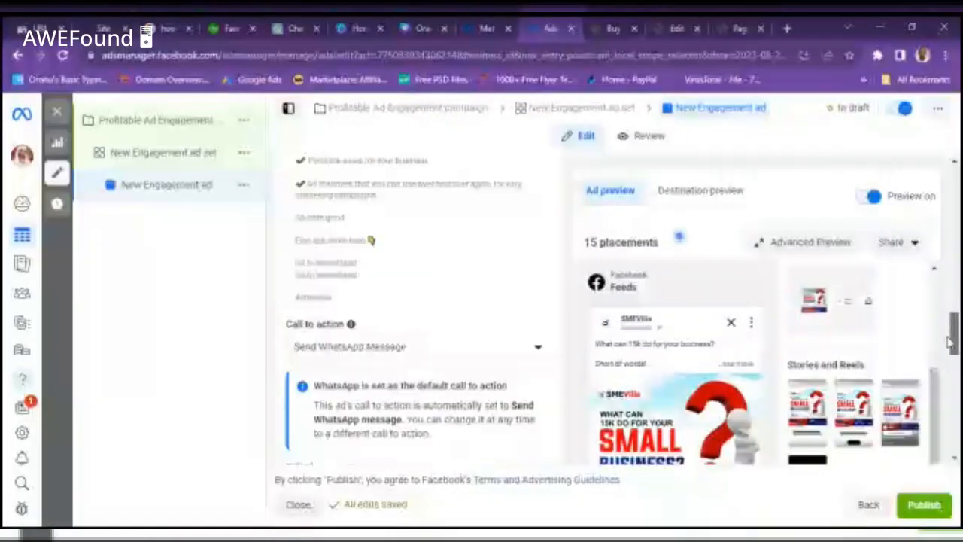
pyautogui.moveTo(951, 342); pyautogui.dragTo(953, 202)
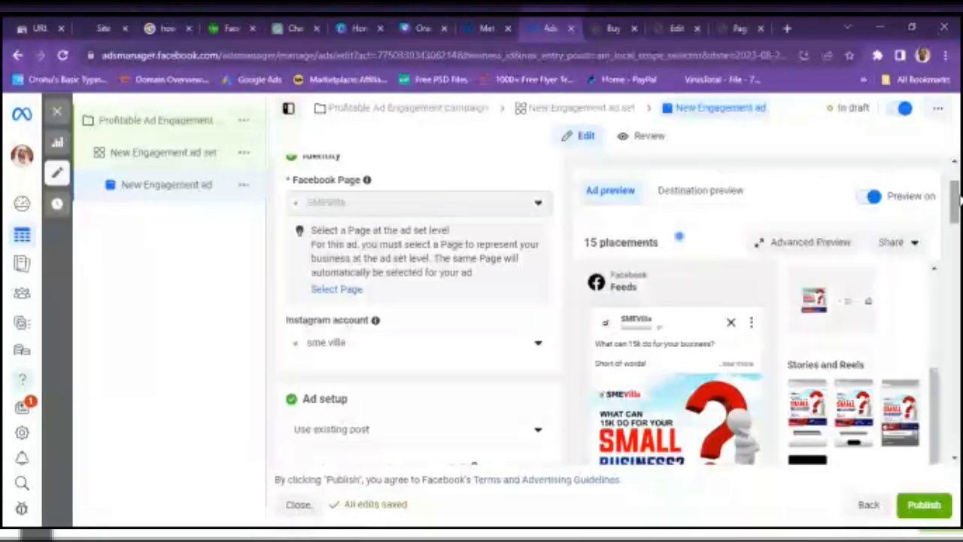
# Step: Change the ad setup to Create Ad and turn off multi-advertiser ads
pyautogui.moveTo(662, 448)
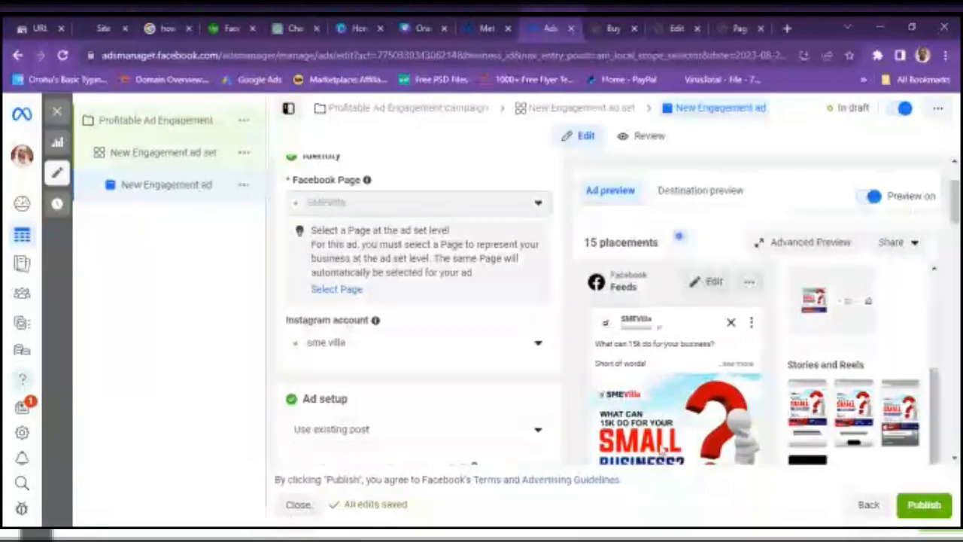
pyautogui.click(319, 429)
pyautogui.click(320, 431)
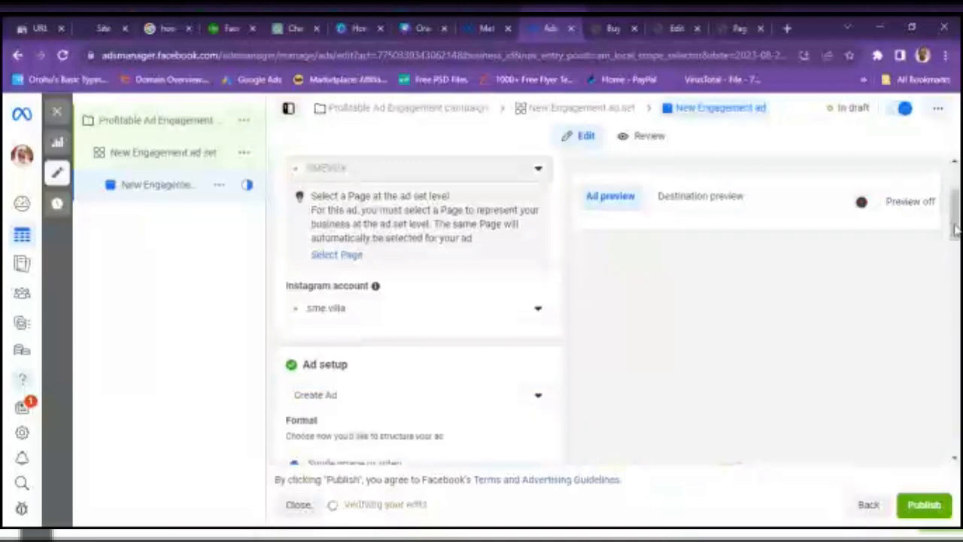
pyautogui.moveTo(955, 230); pyautogui.dragTo(957, 271)
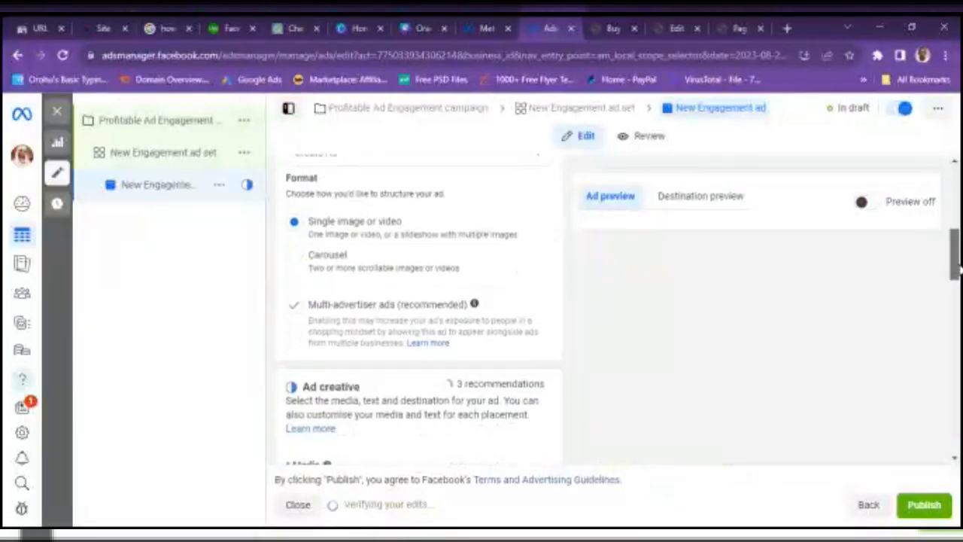
pyautogui.click(295, 305)
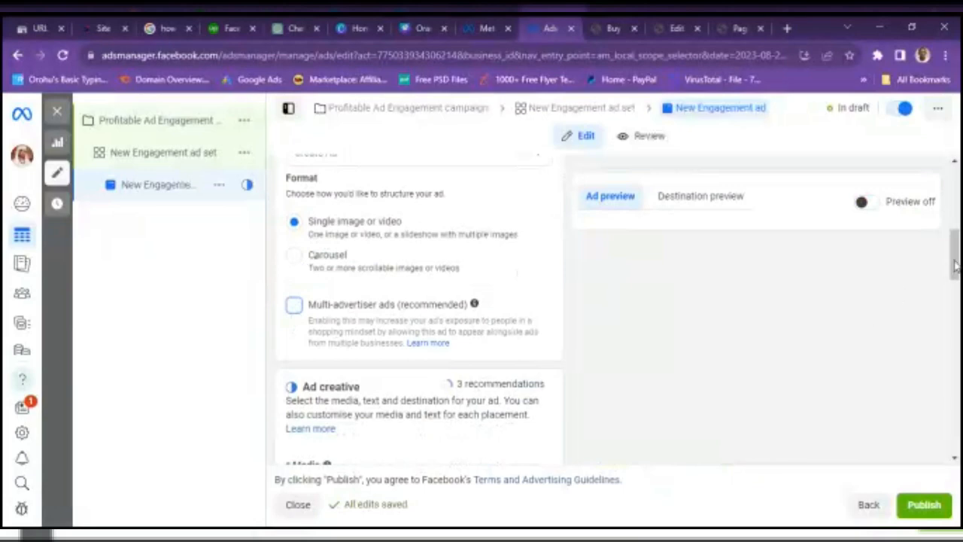
# Step: Start adding an image as the ad's media and browse the available Instagram and Page images
pyautogui.moveTo(959, 260); pyautogui.dragTo(959, 292)
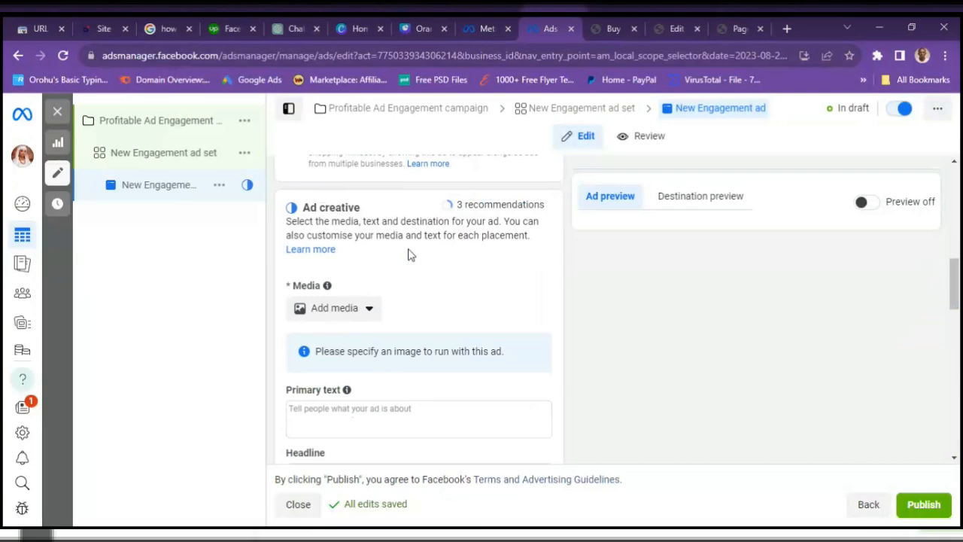
pyautogui.click(369, 310)
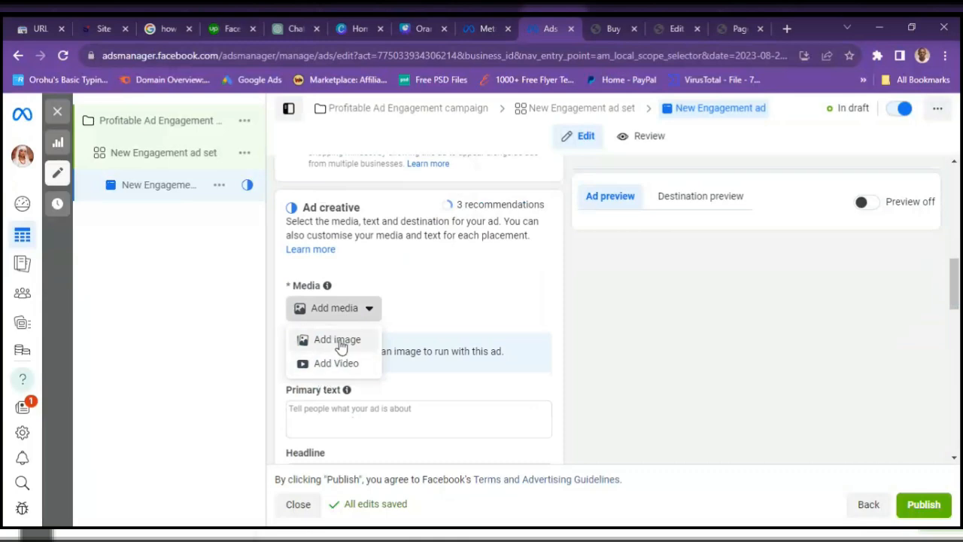
pyautogui.click(340, 343)
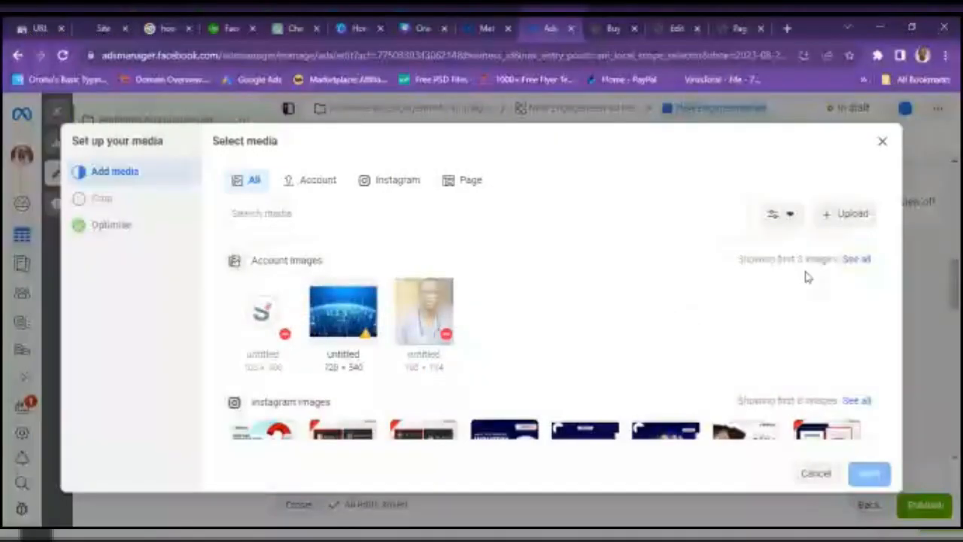
pyautogui.click(397, 182)
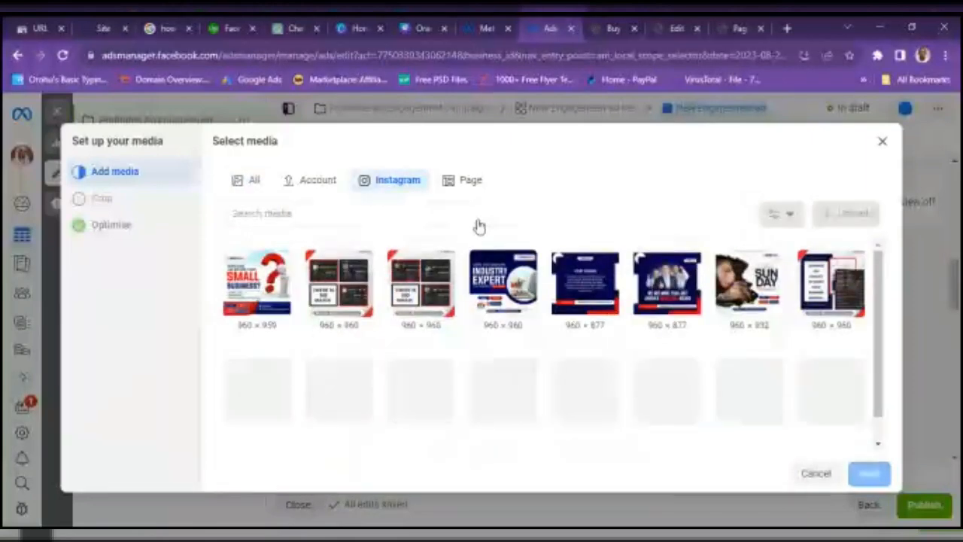
pyautogui.click(465, 182)
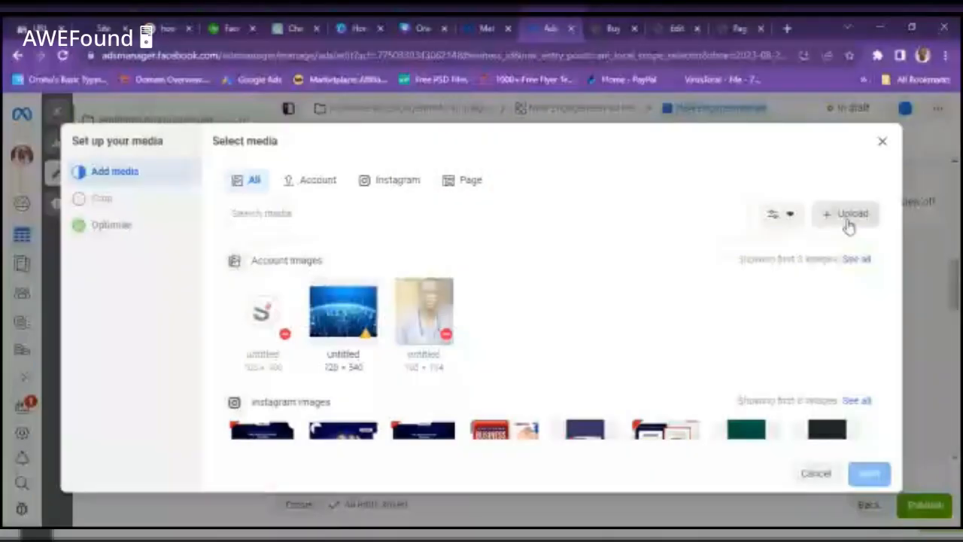
# Step: Upload the image "SMEVilla Design N5K" from the SMEVilla Private folder as the ad's media
pyautogui.click(847, 215)
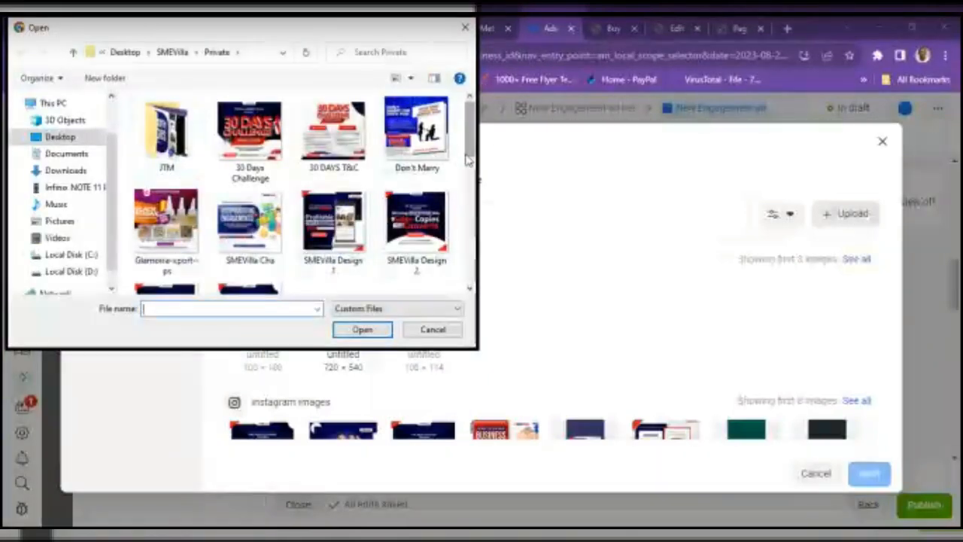
pyautogui.moveTo(468, 157); pyautogui.dragTo(469, 204)
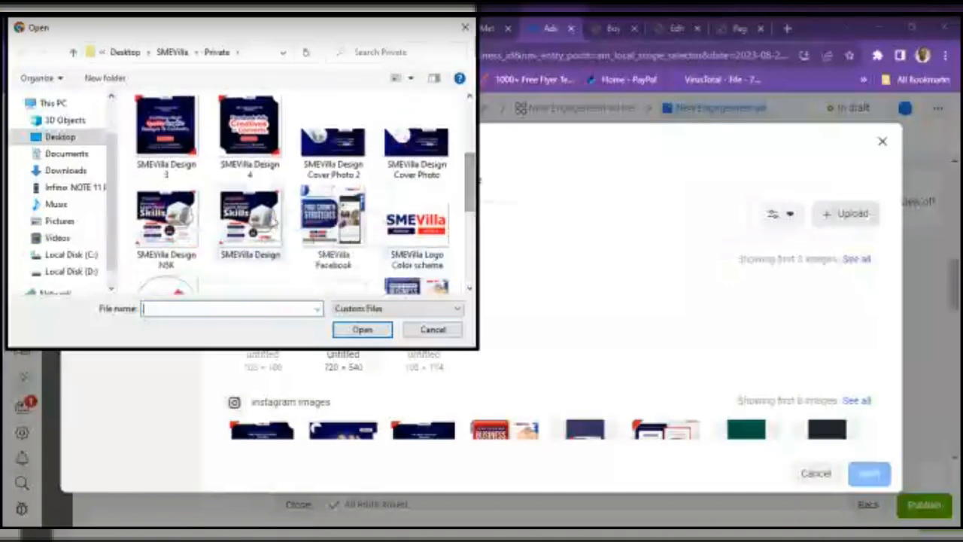
pyautogui.click(166, 222)
pyautogui.click(355, 331)
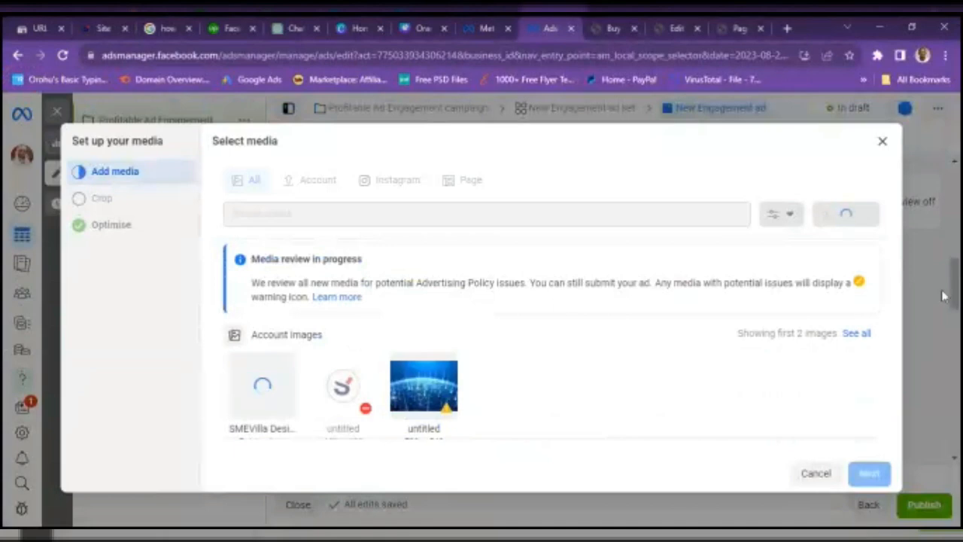
pyautogui.moveTo(878, 335)
pyautogui.mouseDown()
pyautogui.moveTo(875, 363)
pyautogui.moveTo(875, 344)
pyautogui.mouseUp()
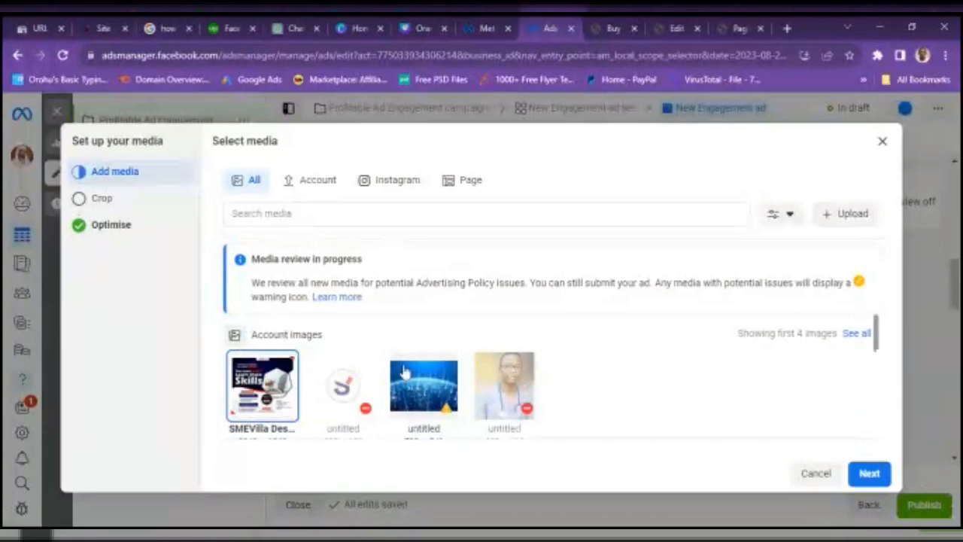
# Step: Accept the recommended image crops: 1:1 for Feeds, 9:16 for Stories and Reels, and 1.91:1 for Search results, and finish the media setup
pyautogui.click(873, 475)
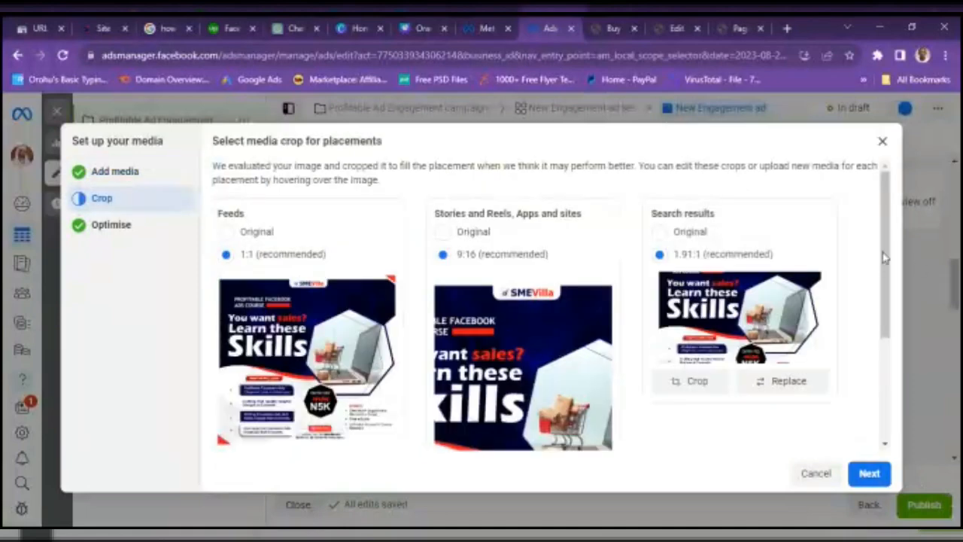
pyautogui.moveTo(885, 258); pyautogui.dragTo(892, 378)
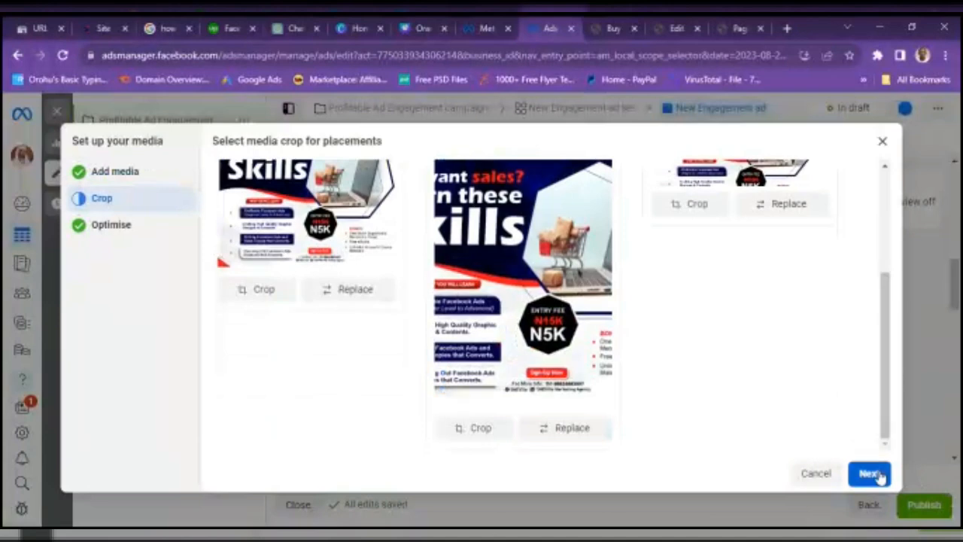
pyautogui.moveTo(888, 402); pyautogui.dragTo(897, 325)
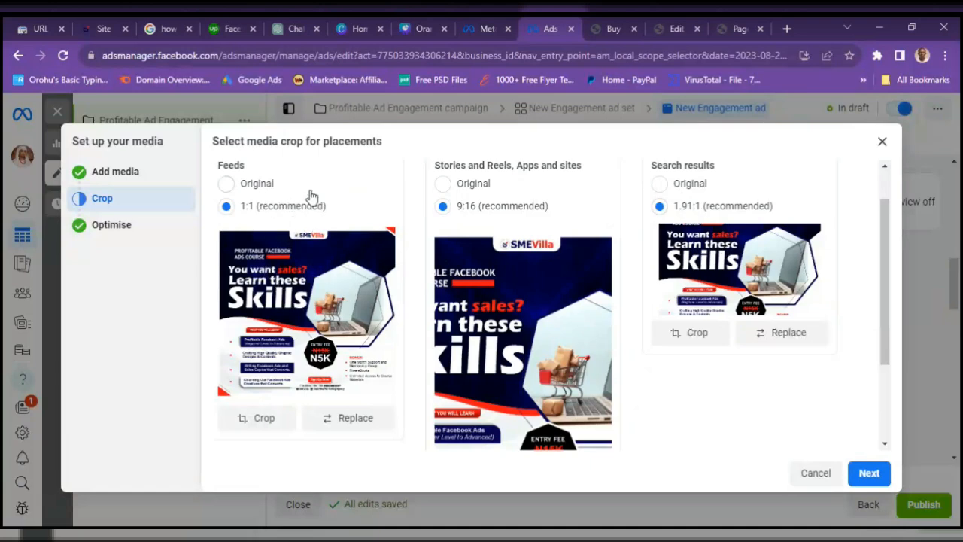
pyautogui.click(858, 477)
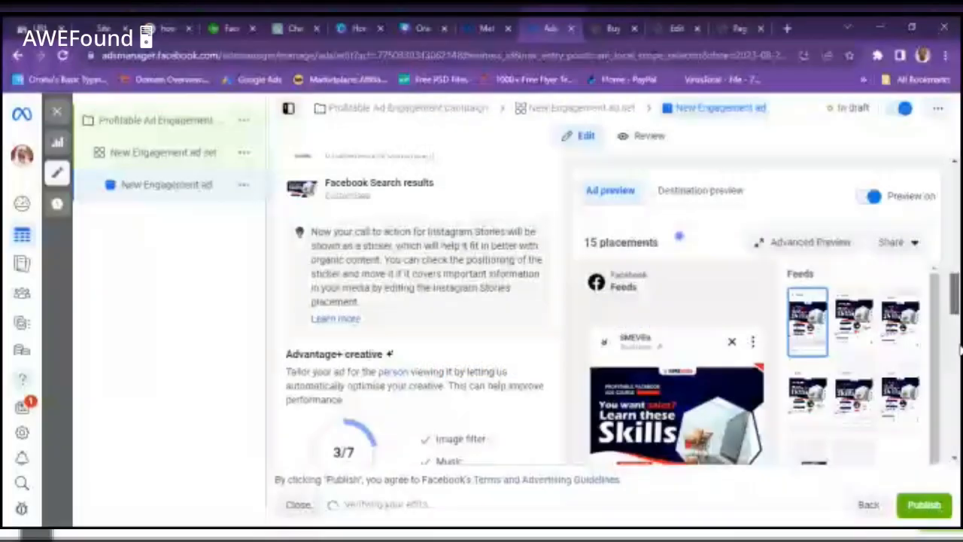
# Step: Copy the landing page paragraph beginning "A Lady contacted us and complained how she has tried all her best" into the ad's primary text
pyautogui.scroll(-3, 678, 236)
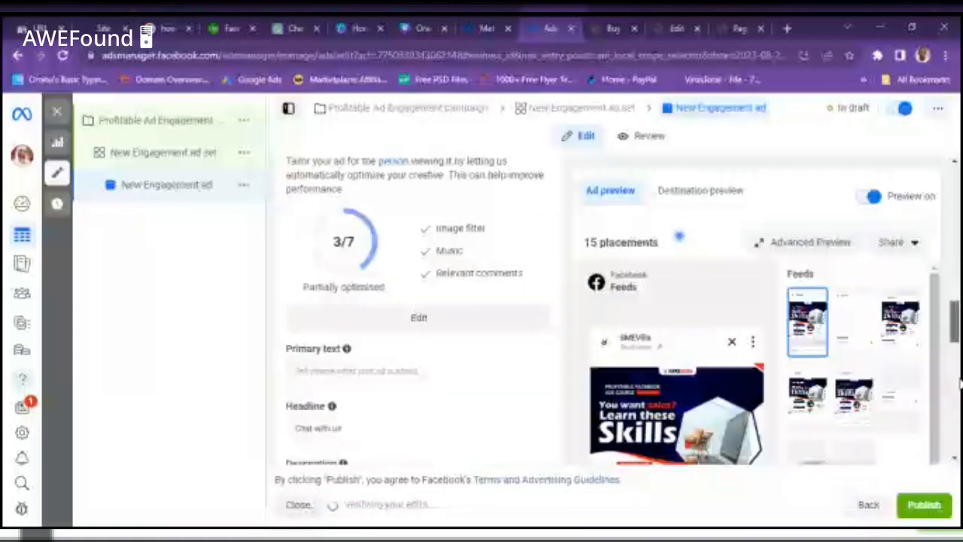
pyautogui.scroll(-5, 679, 236)
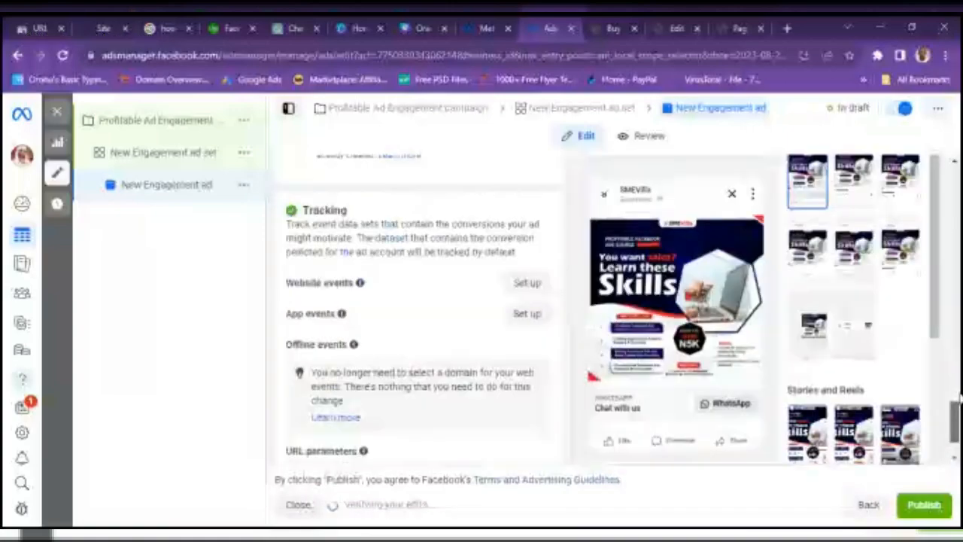
pyautogui.scroll(2, 957, 390)
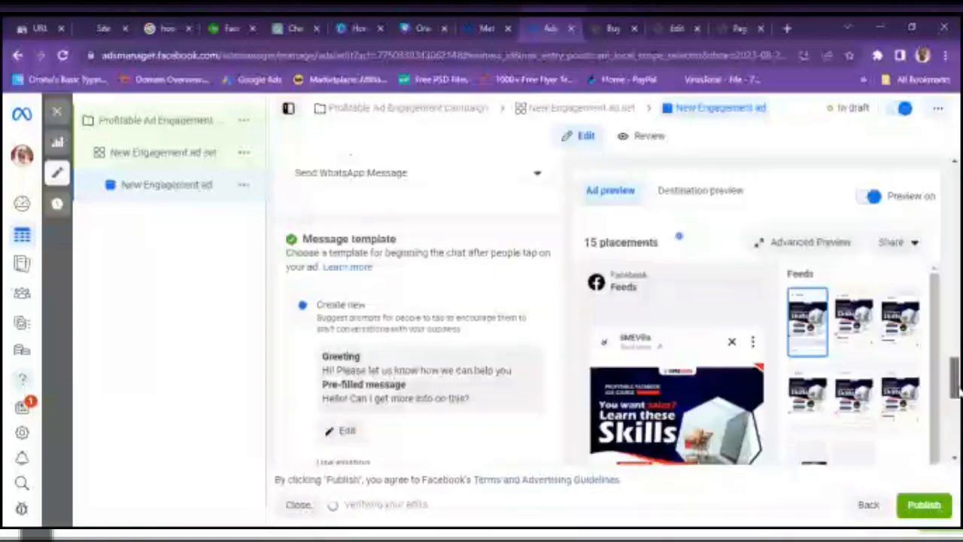
pyautogui.moveTo(954, 388); pyautogui.dragTo(956, 322)
pyautogui.scroll(-2, 329, 252)
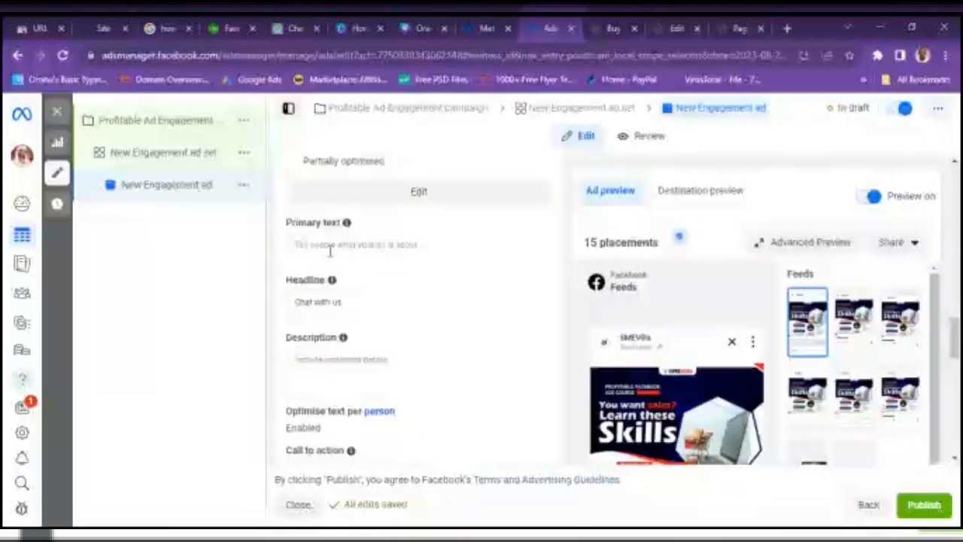
pyautogui.click(329, 247)
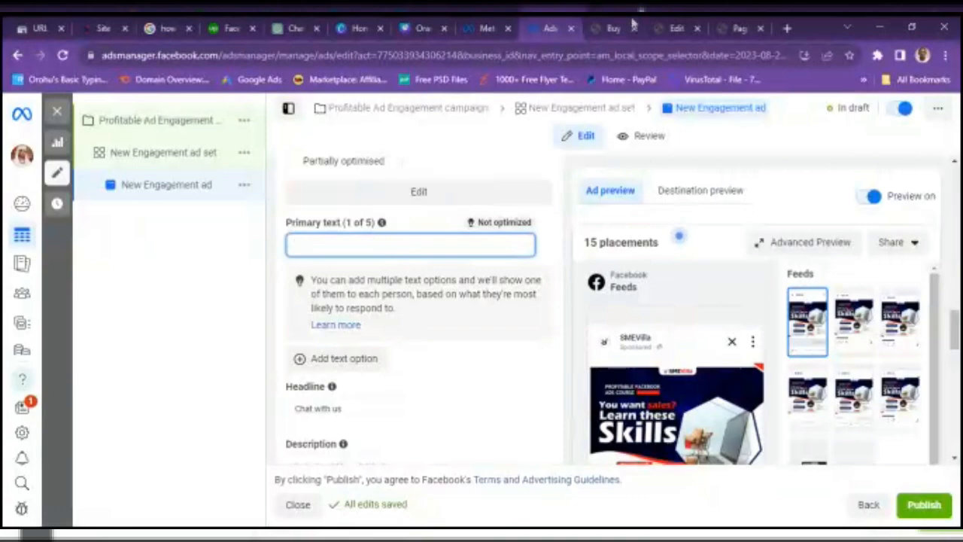
pyautogui.click(672, 28)
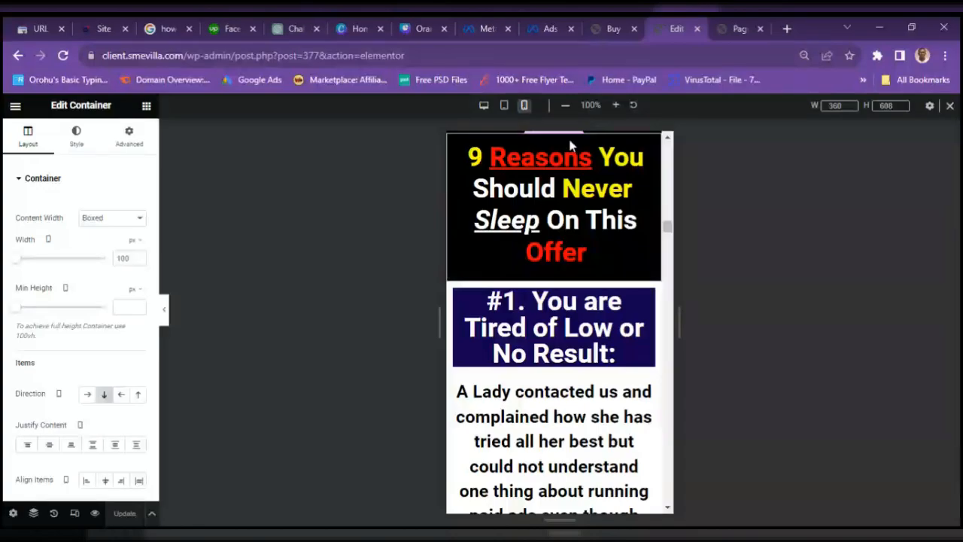
pyautogui.click(617, 28)
pyautogui.click(674, 28)
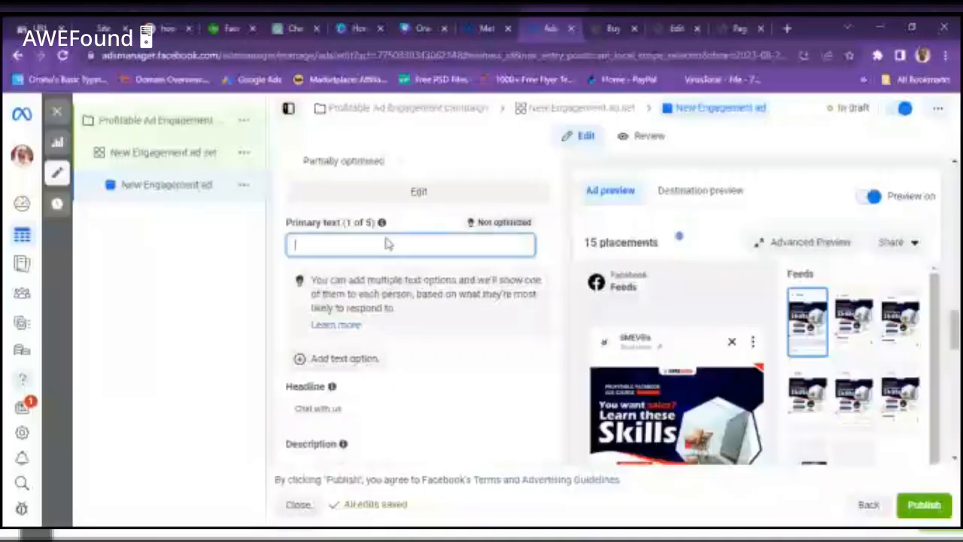
pyautogui.write('A Lady contacted us and complained how she has tried all her best but could not understand one thing about running paid ads even though she really needed it. She took our Training and was able to get the following result')
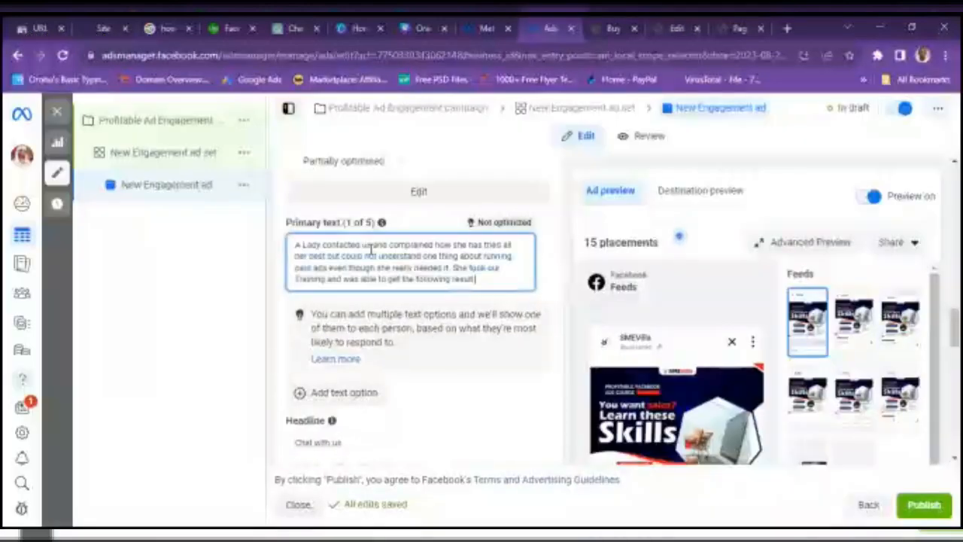
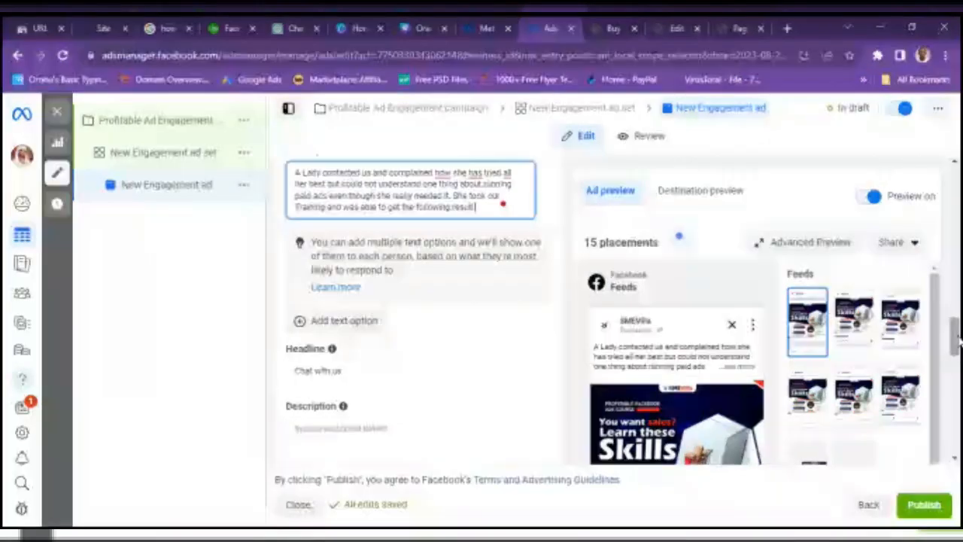
# Step: Set the ad's headline to "Free Training"
pyautogui.scroll(-1, 954, 342)
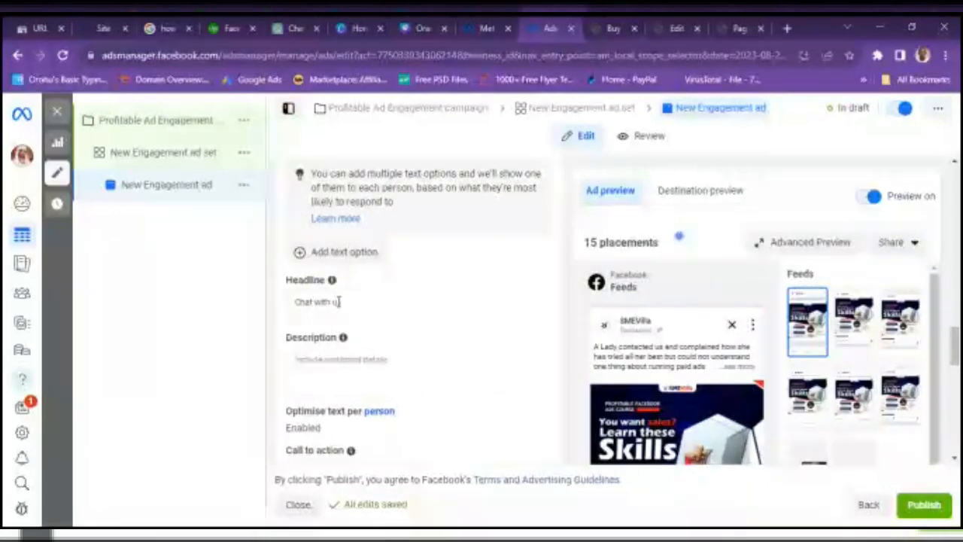
pyautogui.scroll(1, 956, 337)
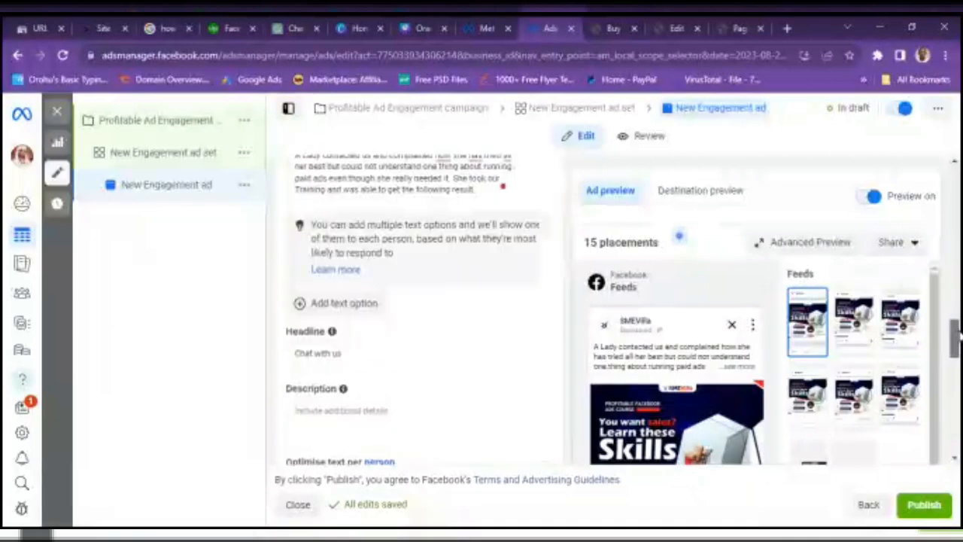
pyautogui.scroll(2, 955, 337)
pyautogui.scroll(-2, 956, 337)
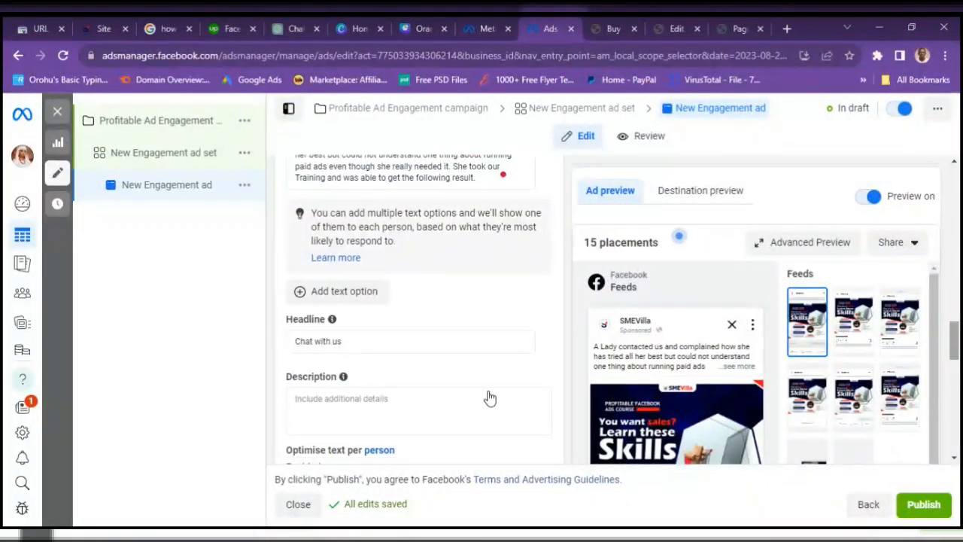
pyautogui.moveTo(366, 343); pyautogui.dragTo(265, 354)
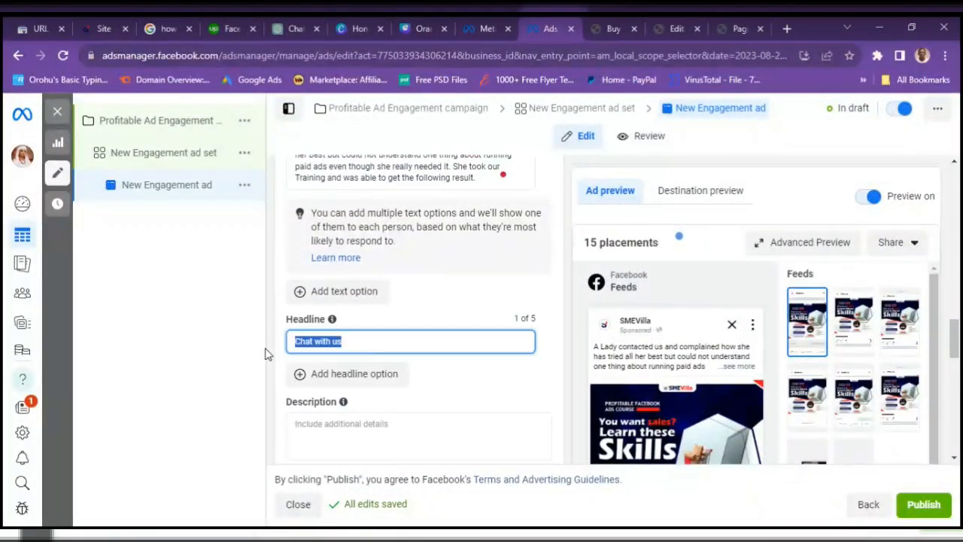
pyautogui.write('Free T')
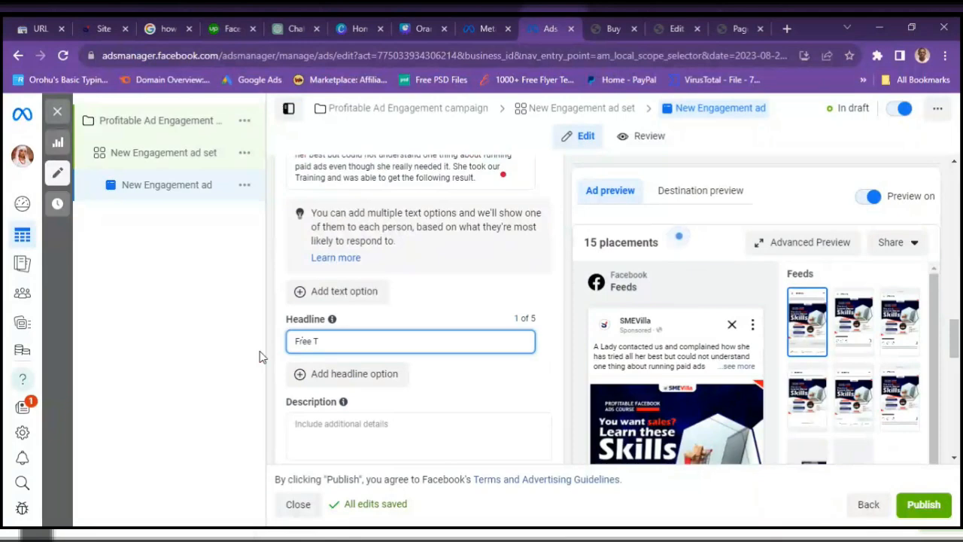
pyautogui.write('rai')
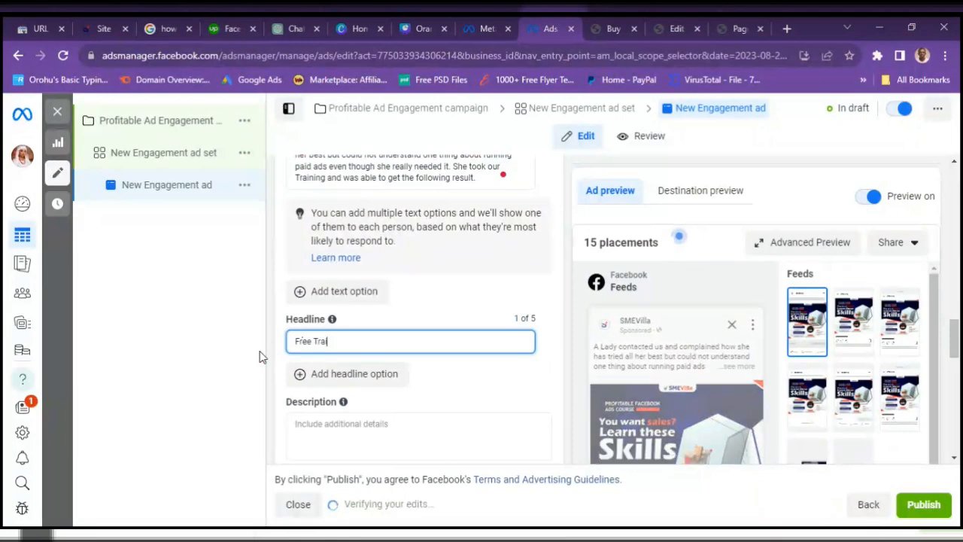
pyautogui.write('ning')
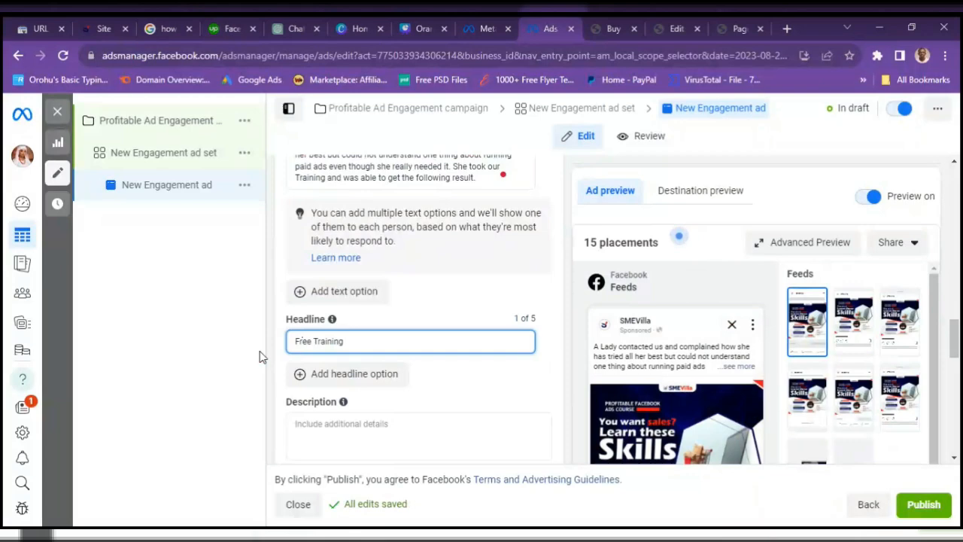
# Step: Replace the ad's headline with "6in1"
pyautogui.hotkey('ctrl', 'a')
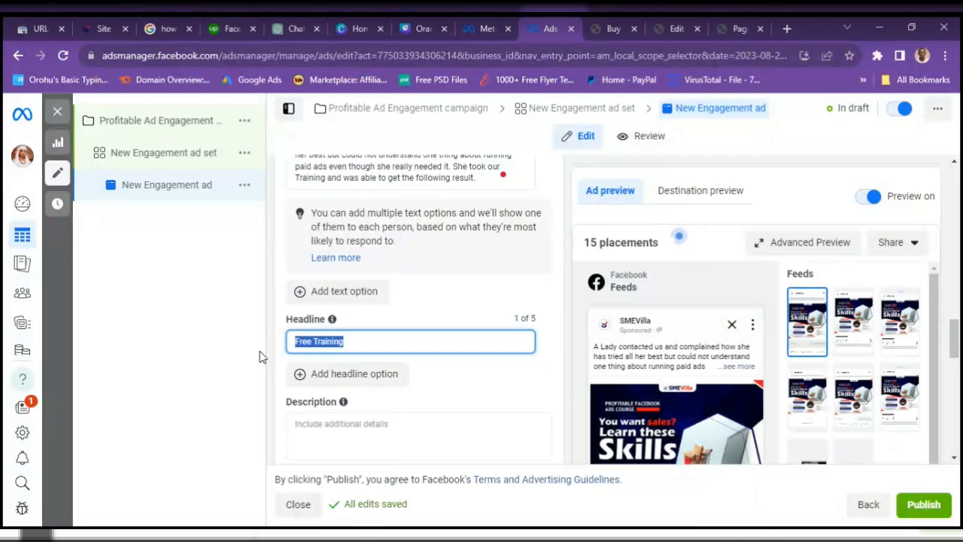
pyautogui.write('S')
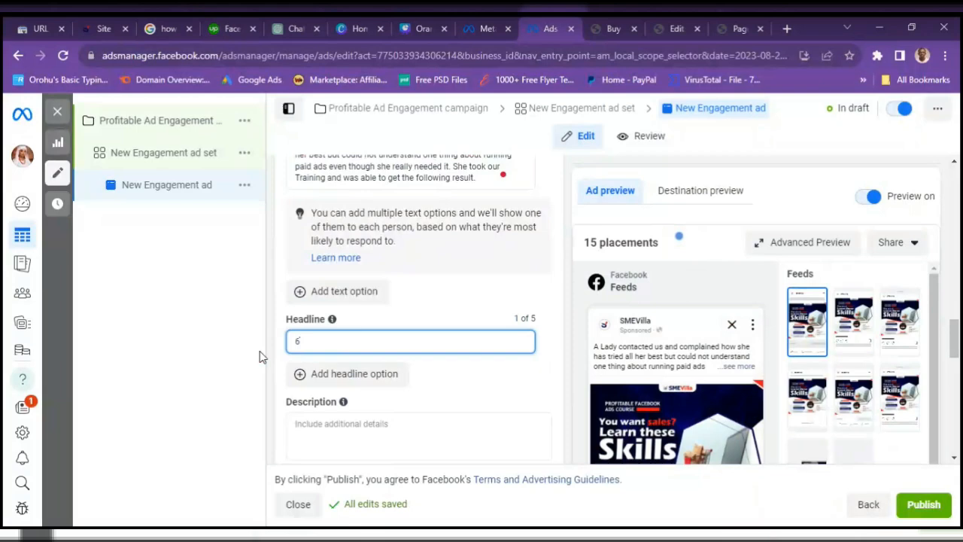
pyautogui.write('in1')
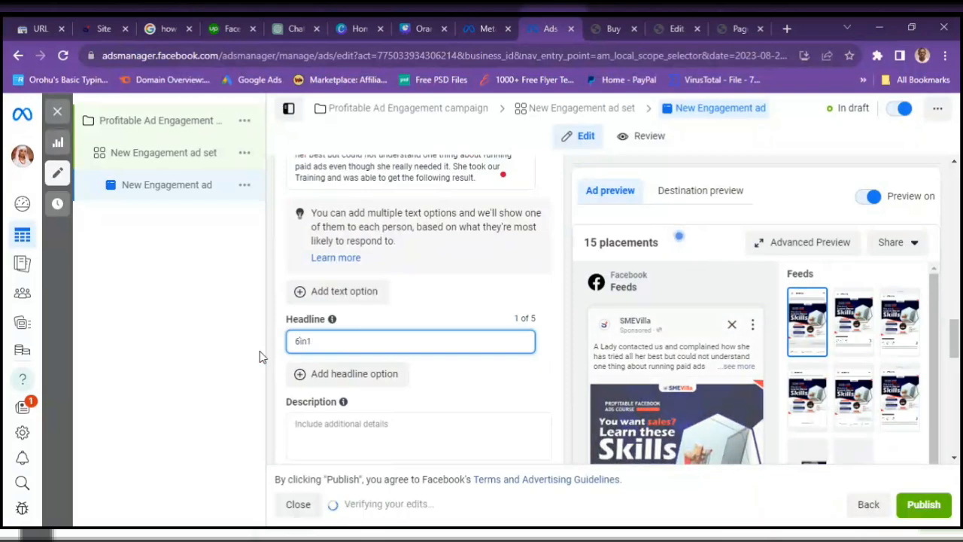
pyautogui.click(260, 356)
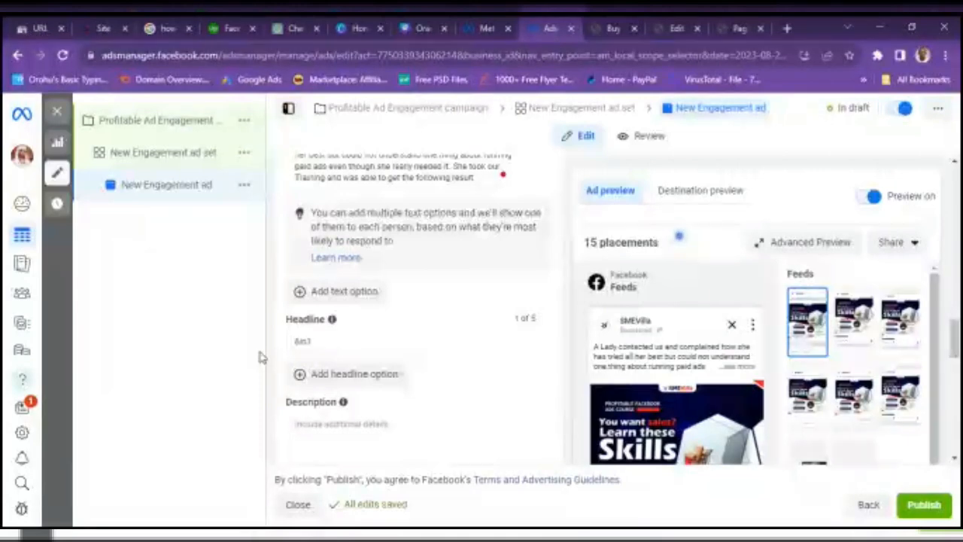
# Step: Leave the ad's description empty and open the Optimise text per person setting for editing
pyautogui.click(366, 425)
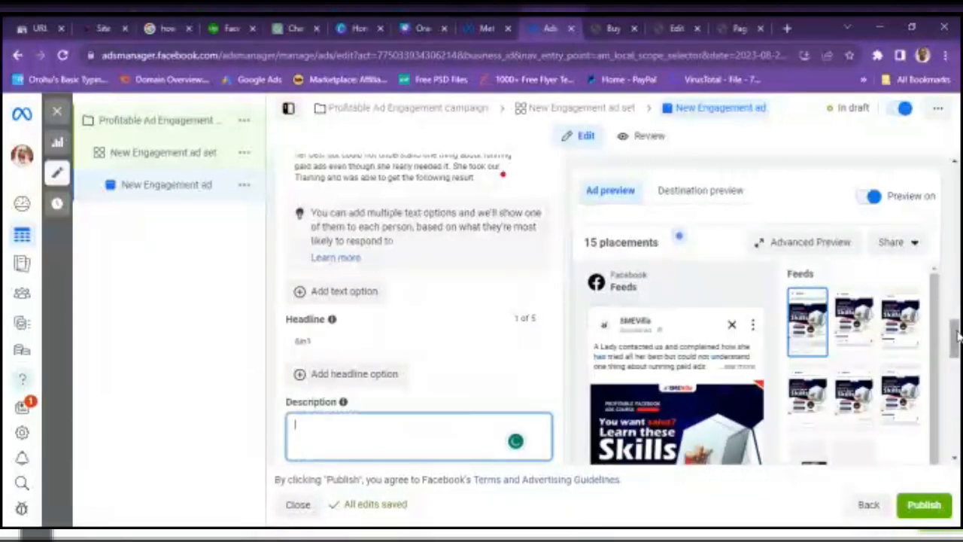
pyautogui.moveTo(956, 339); pyautogui.dragTo(956, 365)
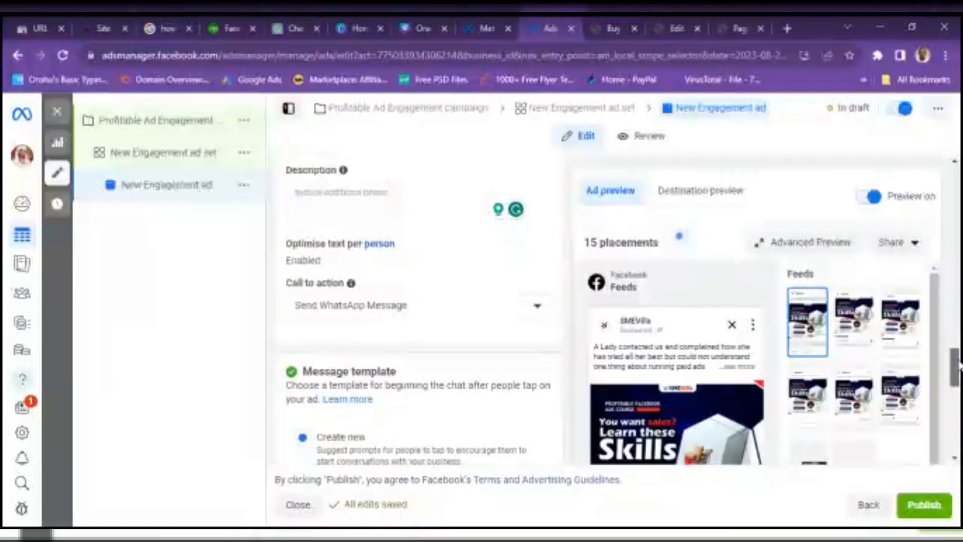
pyautogui.moveTo(958, 367); pyautogui.dragTo(957, 362)
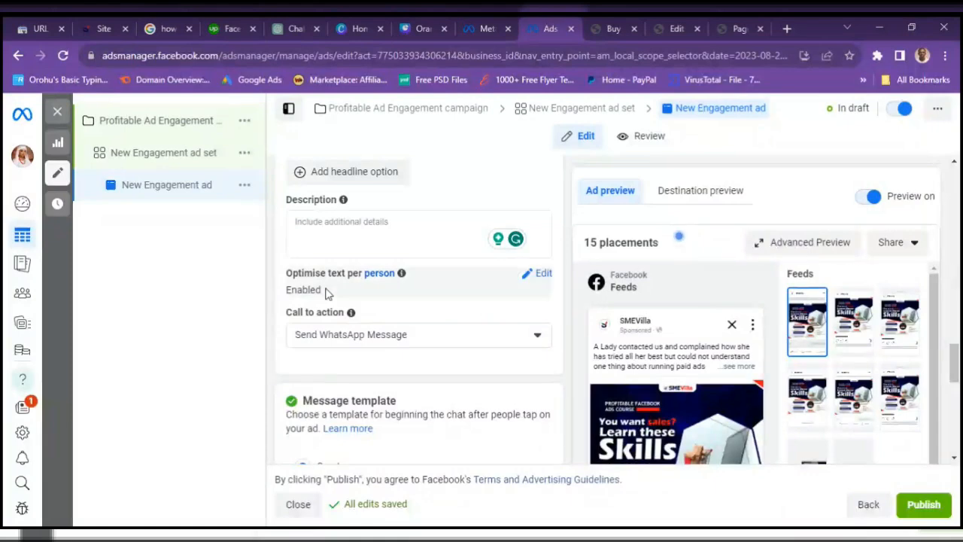
pyautogui.click(541, 274)
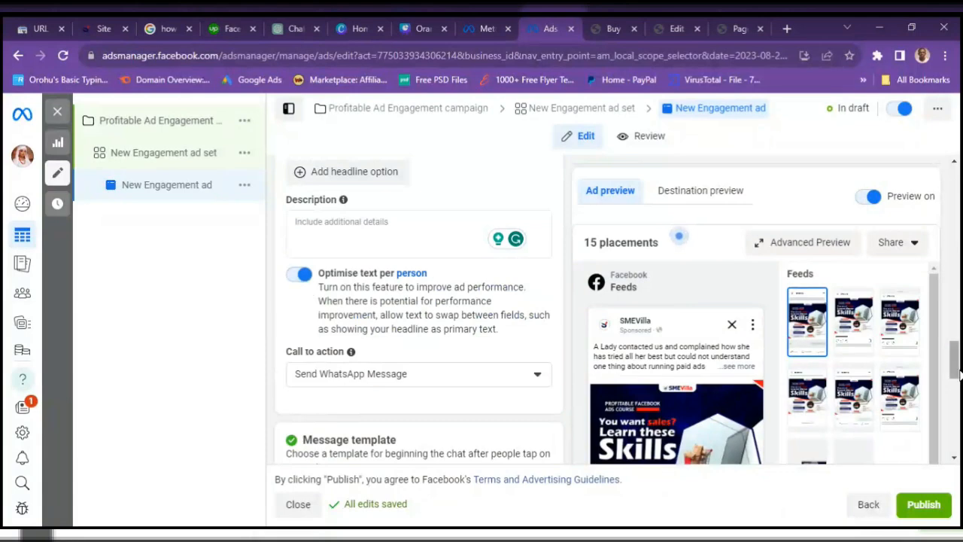
# Step: Add a second, blank primary text option to the ad
pyautogui.moveTo(955, 372); pyautogui.dragTo(949, 336)
pyautogui.scroll(-2, 949, 336)
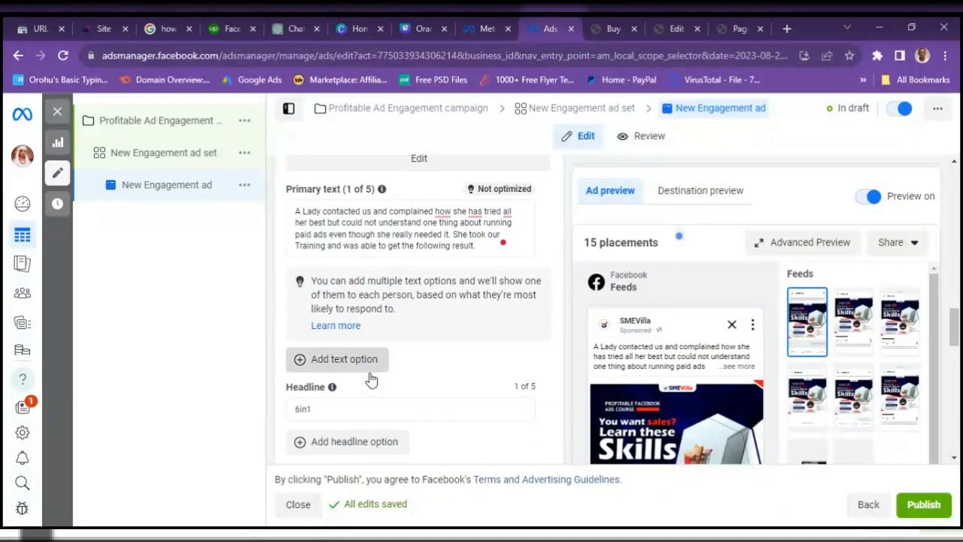
pyautogui.click(368, 370)
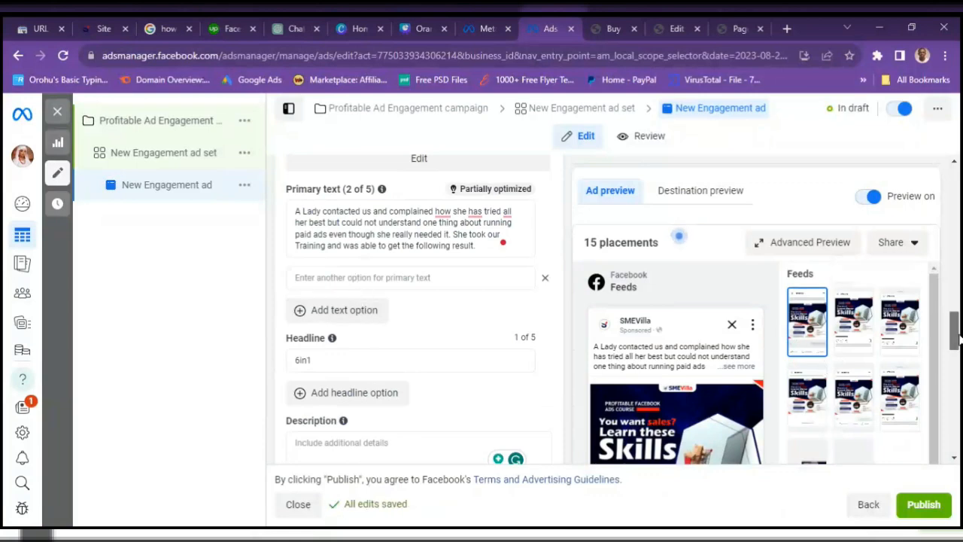
# Step: Turn off Optimise text per person for the ad
pyautogui.moveTo(959, 340); pyautogui.dragTo(958, 355)
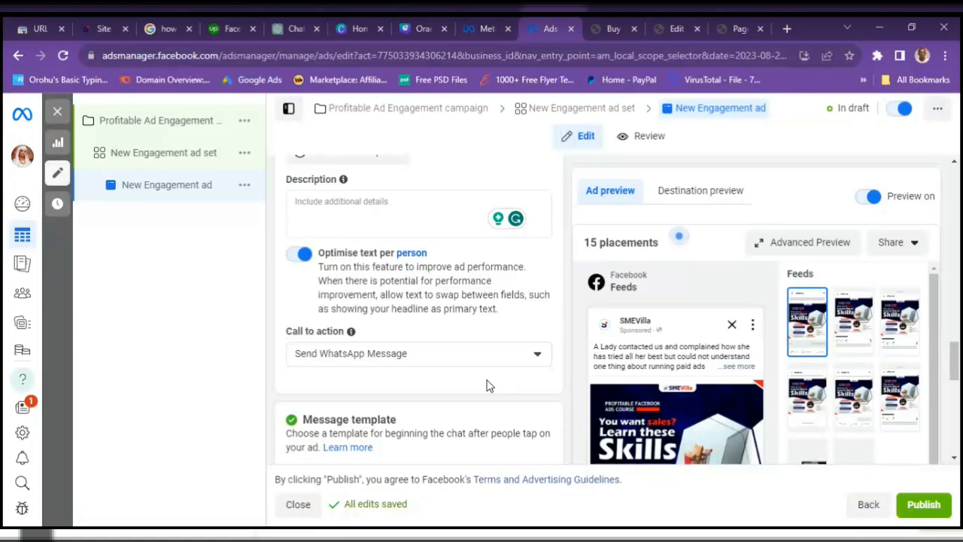
pyautogui.click(305, 259)
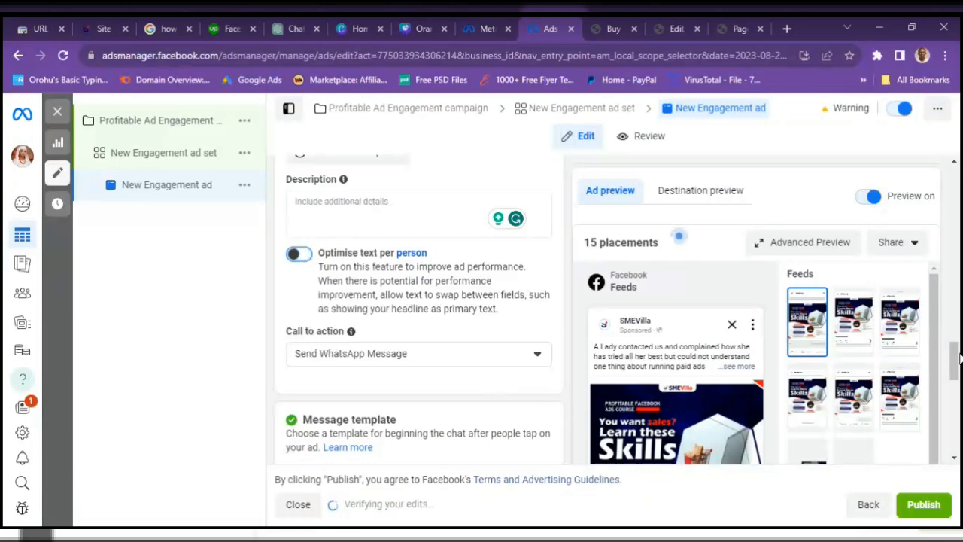
# Step: Review the available call-to-action choices, keeping Send WhatsApp Message selected
pyautogui.moveTo(956, 360)
pyautogui.mouseDown()
pyautogui.moveTo(955, 389)
pyautogui.moveTo(954, 373)
pyautogui.mouseUp()
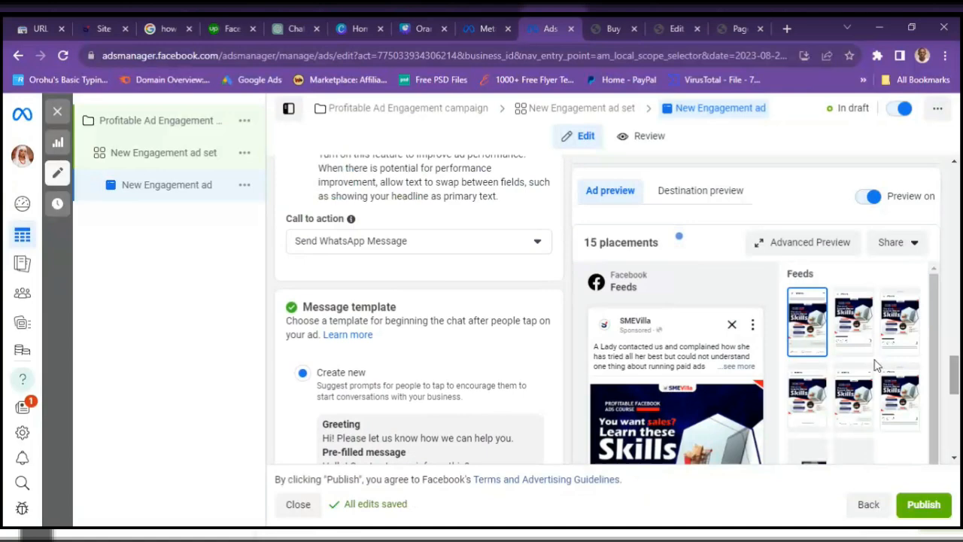
pyautogui.click(536, 251)
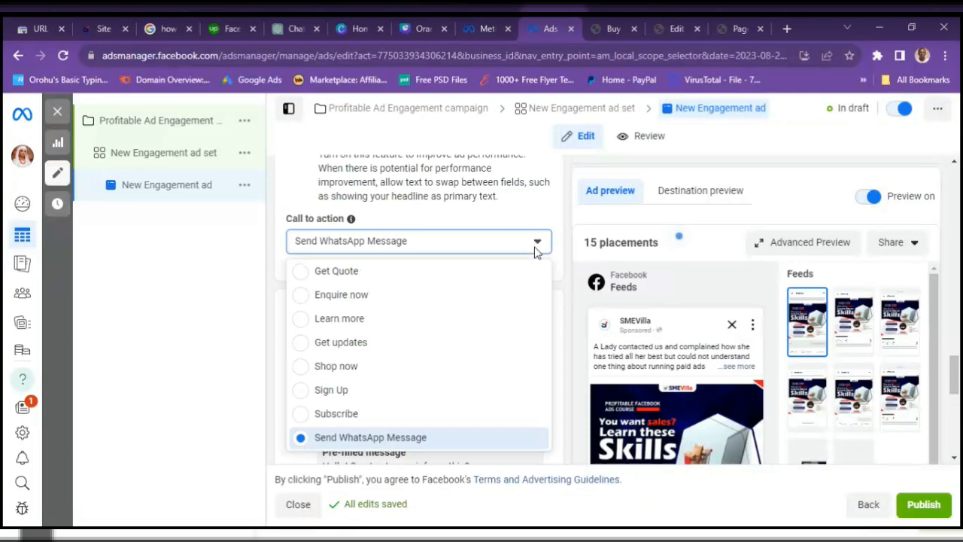
pyautogui.click(536, 252)
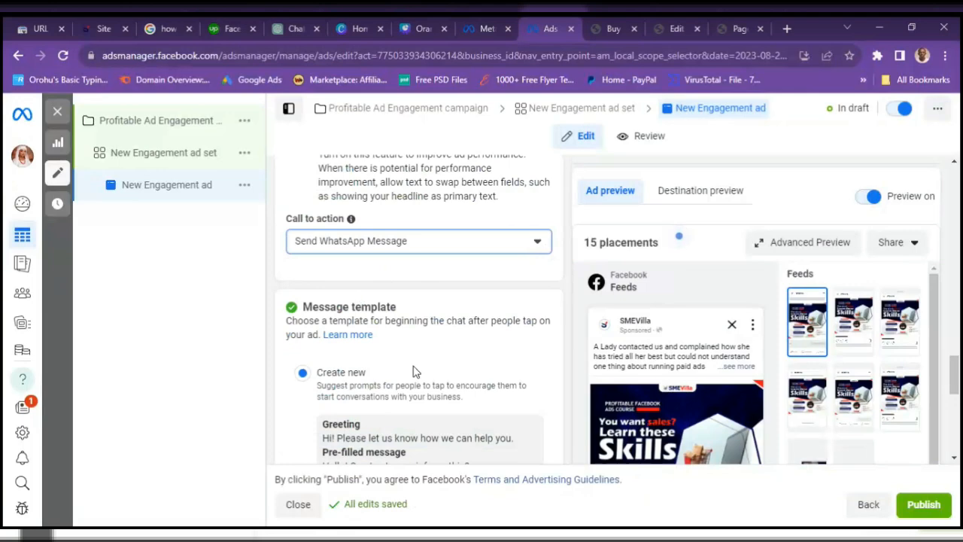
# Step: Open the new message template for editing and review its greeting, customer actions and save template option
pyautogui.moveTo(955, 377)
pyautogui.mouseDown()
pyautogui.moveTo(957, 406)
pyautogui.moveTo(957, 387)
pyautogui.mouseUp()
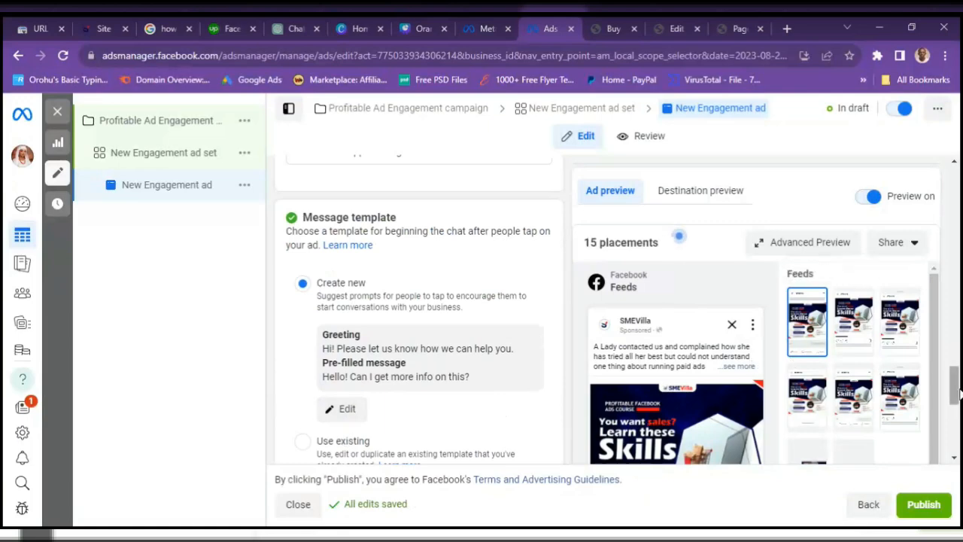
pyautogui.moveTo(960, 394)
pyautogui.mouseDown()
pyautogui.moveTo(960, 411)
pyautogui.moveTo(959, 401)
pyautogui.mouseUp()
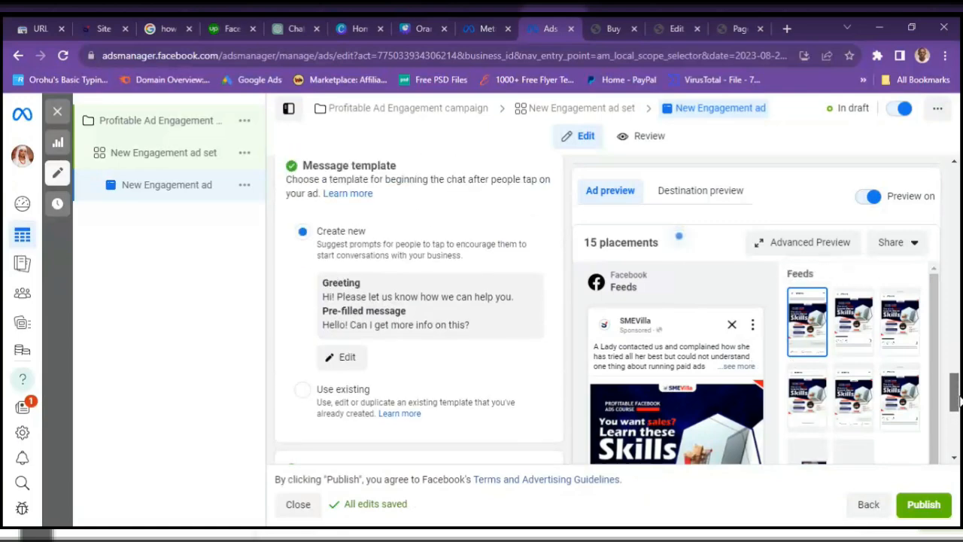
pyautogui.click(340, 358)
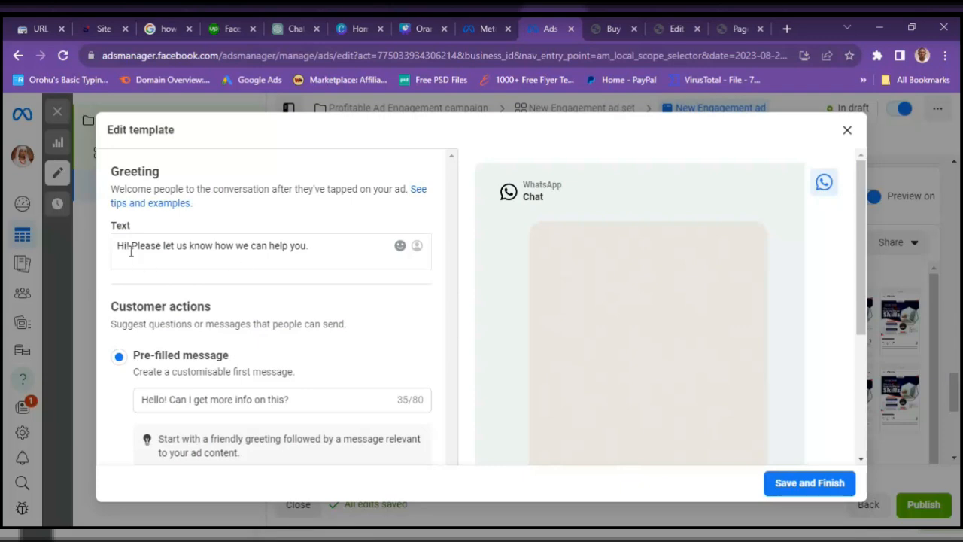
pyautogui.click(310, 246)
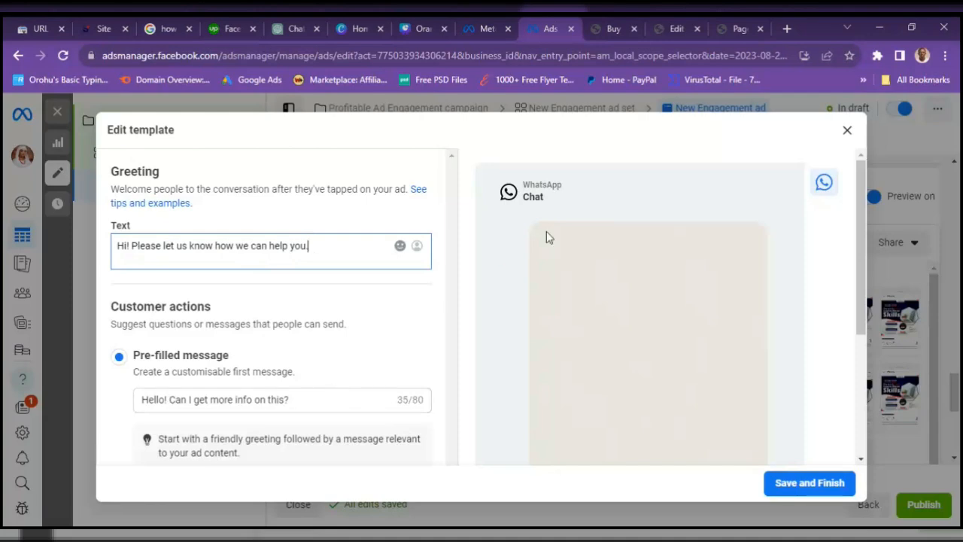
pyautogui.moveTo(863, 266); pyautogui.dragTo(860, 329)
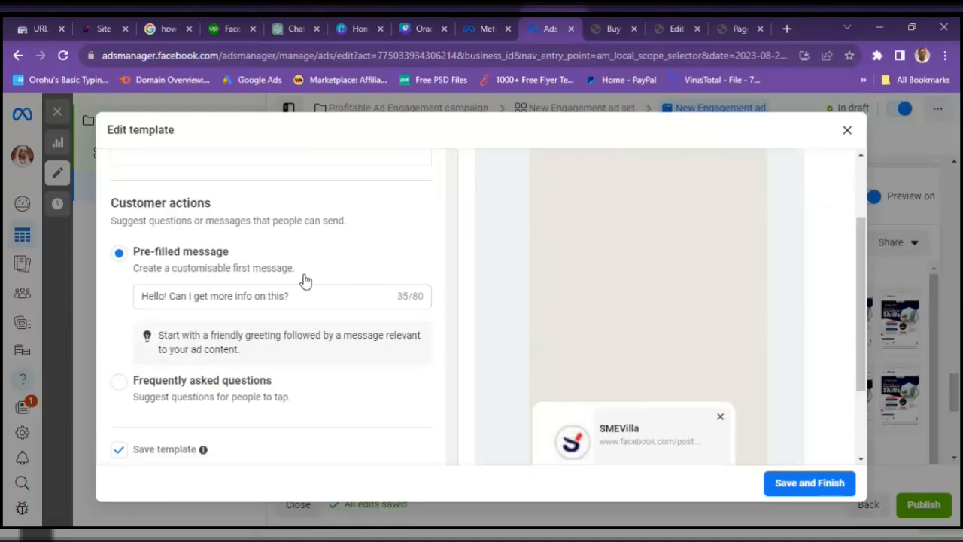
pyautogui.moveTo(862, 322); pyautogui.dragTo(861, 388)
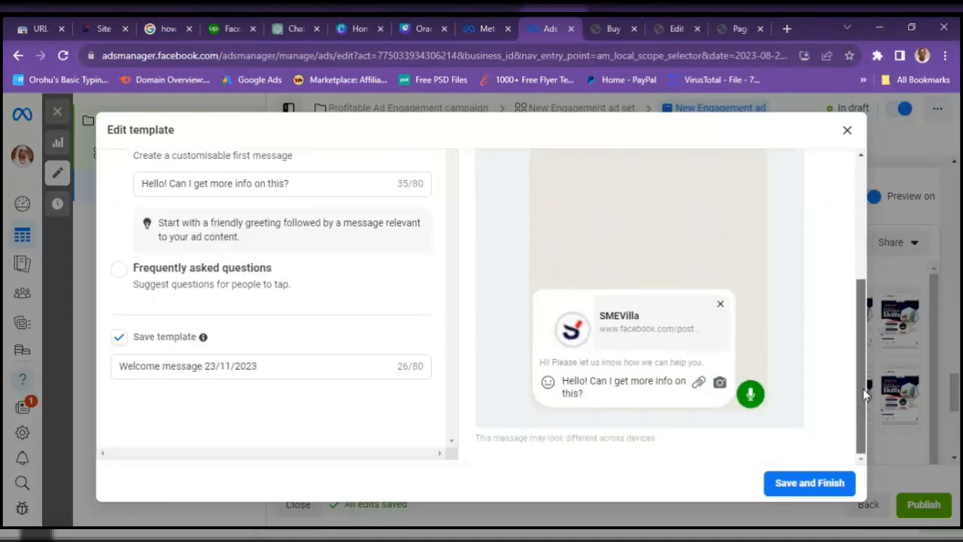
pyautogui.moveTo(862, 389); pyautogui.dragTo(863, 322)
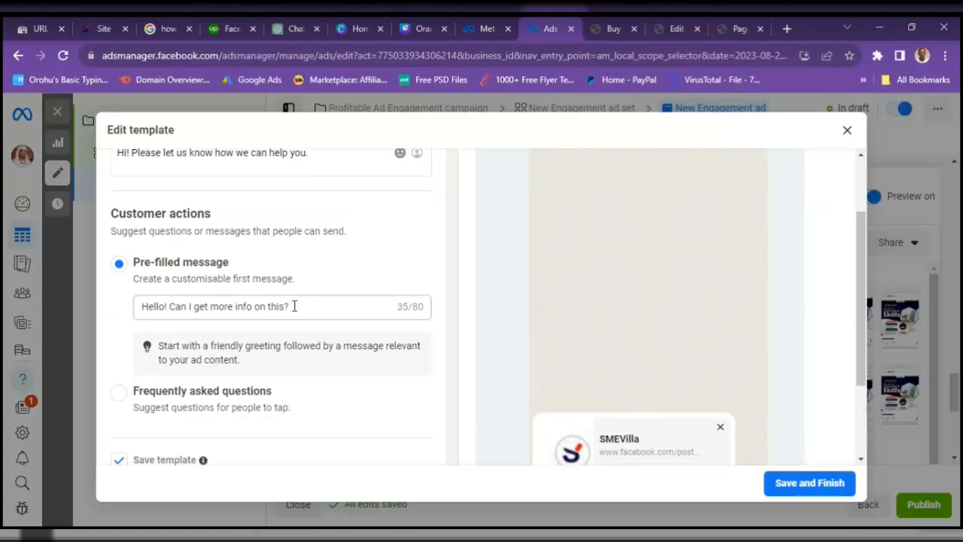
# Step: Change the template's pre-filled message to "Hello! I am interested in your Facebook ads offer. How do i get access?"
pyautogui.moveTo(294, 307); pyautogui.dragTo(169, 307)
pyautogui.write('I a')
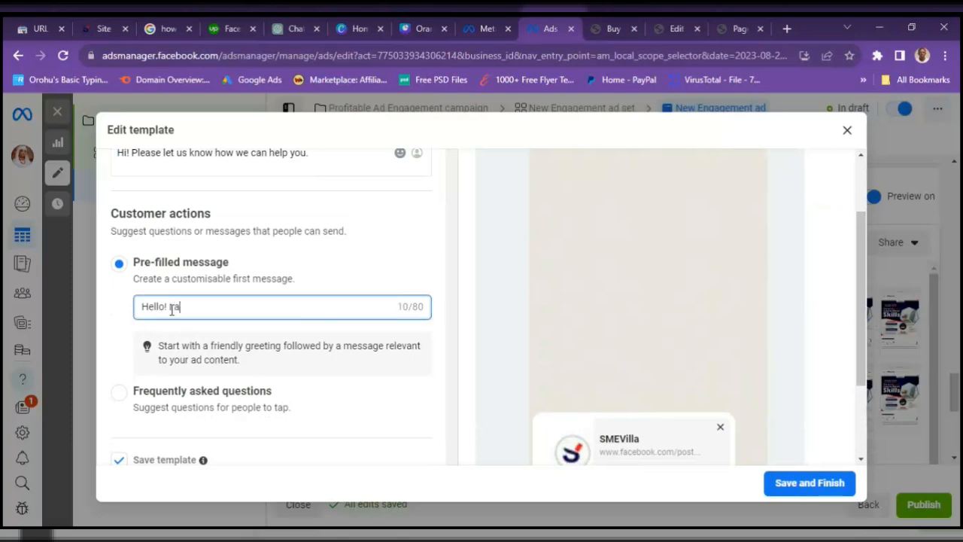
pyautogui.write('m interested in ')
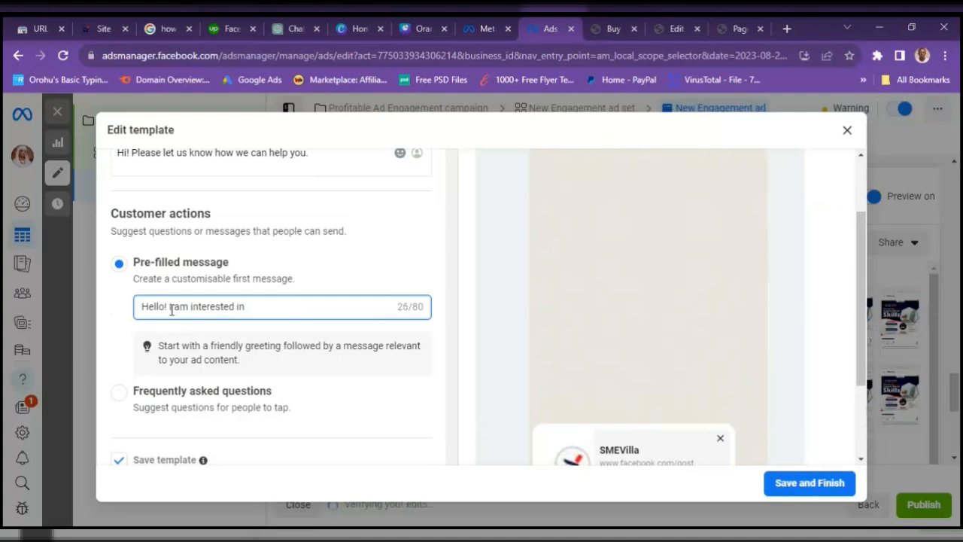
pyautogui.write('your Facebook ads offer.')
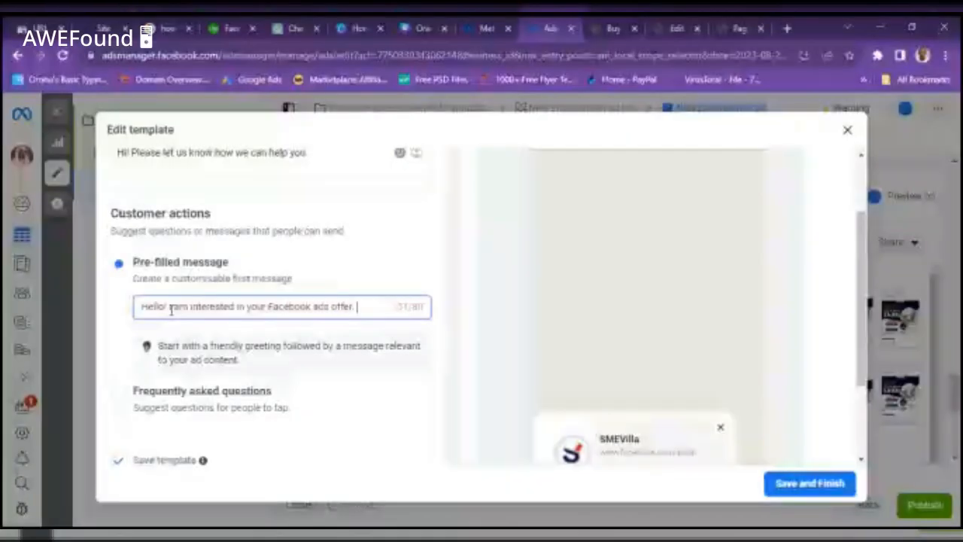
pyautogui.write('How')
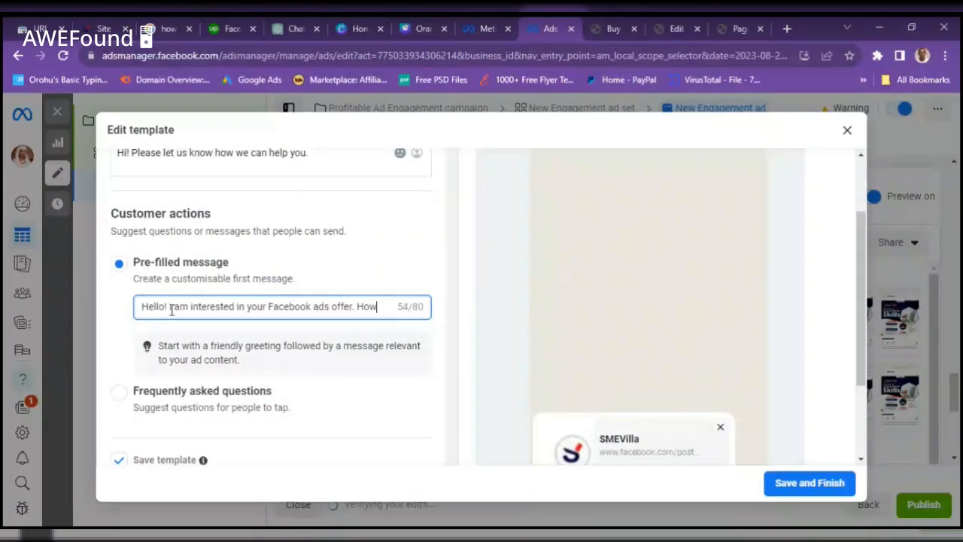
pyautogui.write(' do i get acc')
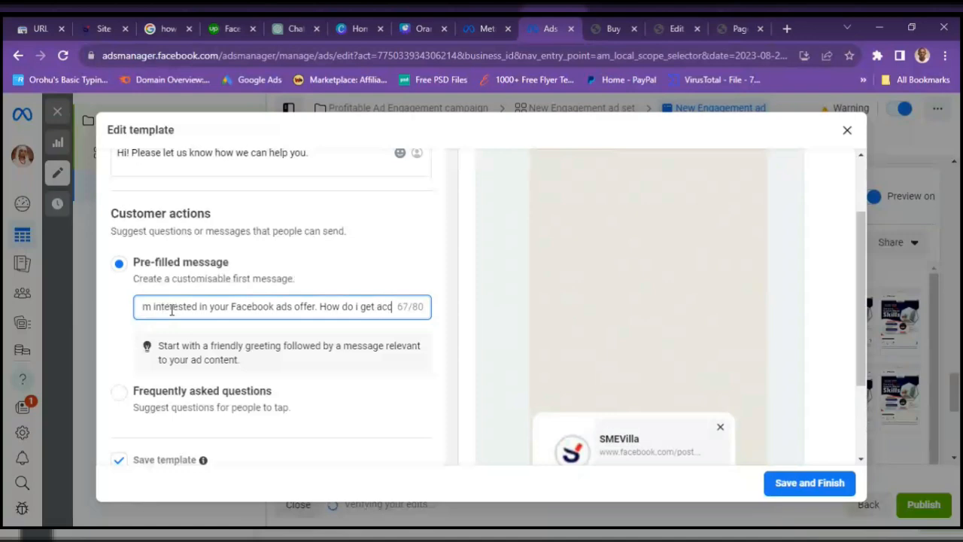
pyautogui.write('ess')
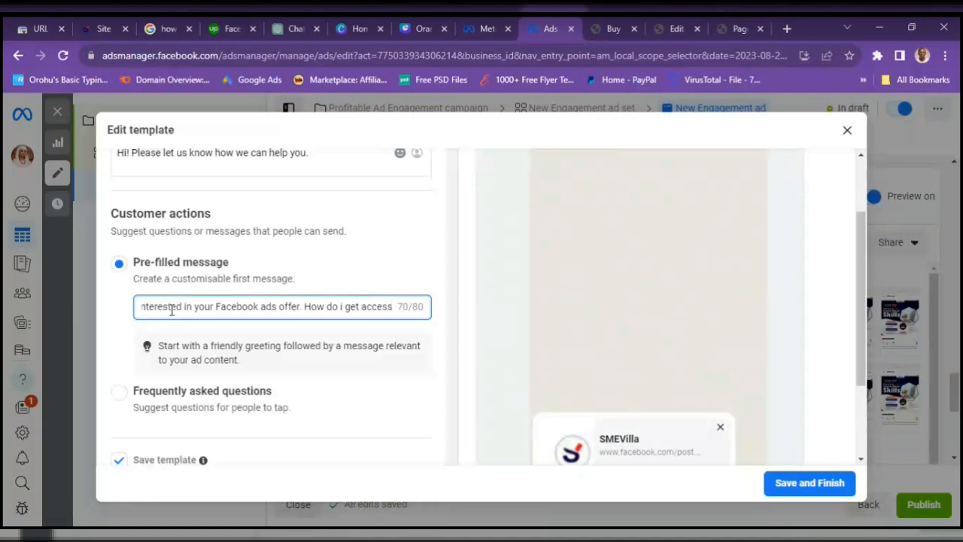
pyautogui.write('?')
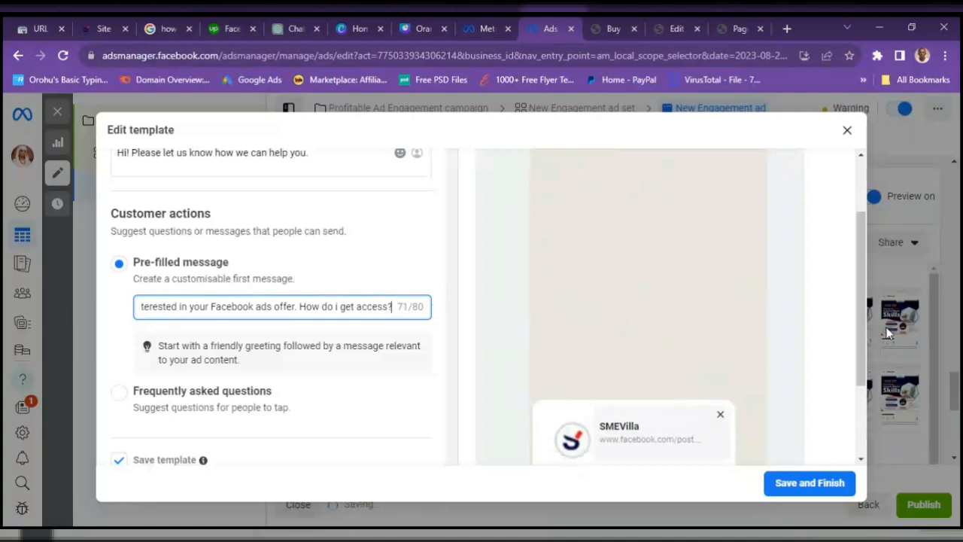
# Step: Switch the template's customer actions from the pre-filled message to Frequently asked questions
pyautogui.scroll(-2, 852, 386)
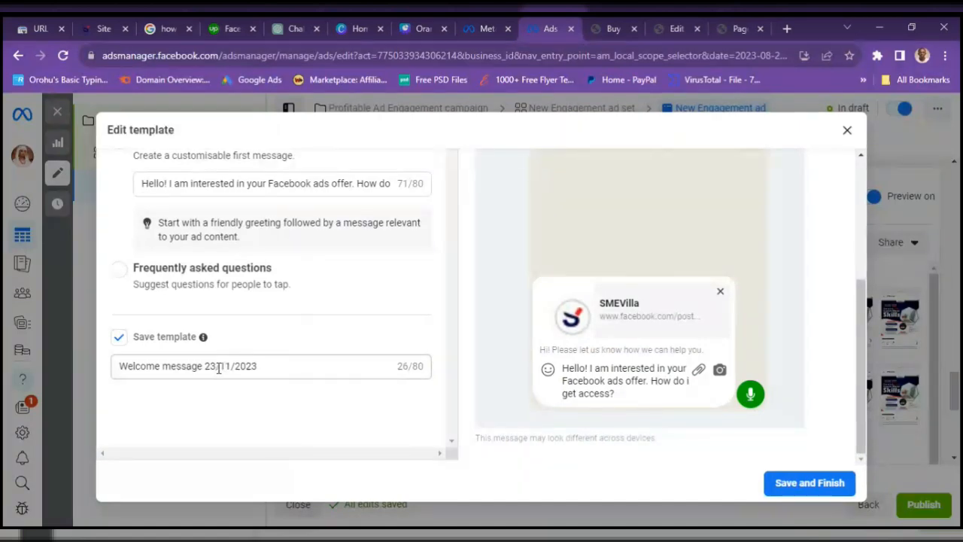
pyautogui.click(118, 270)
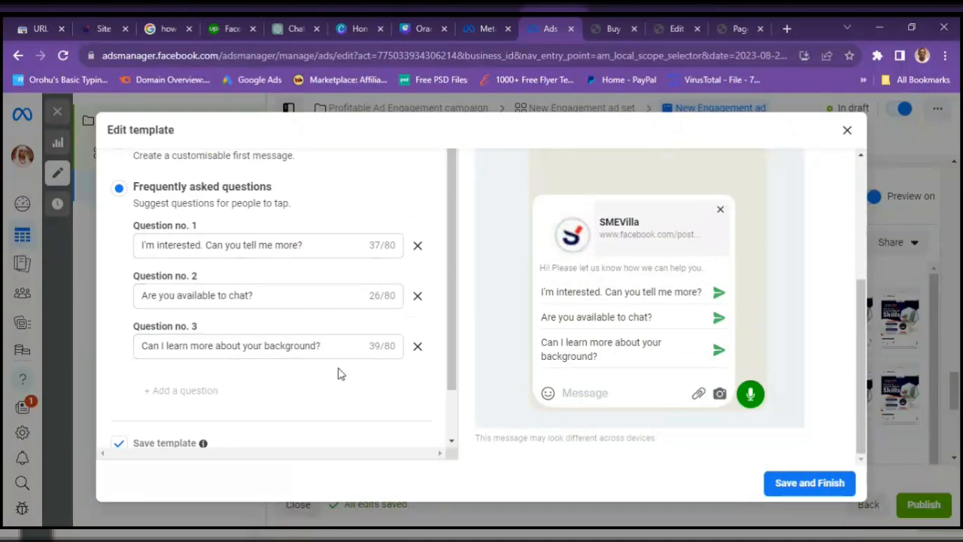
# Step: Add a blank fourth question to the frequently asked questions and remove it again
pyautogui.click(183, 392)
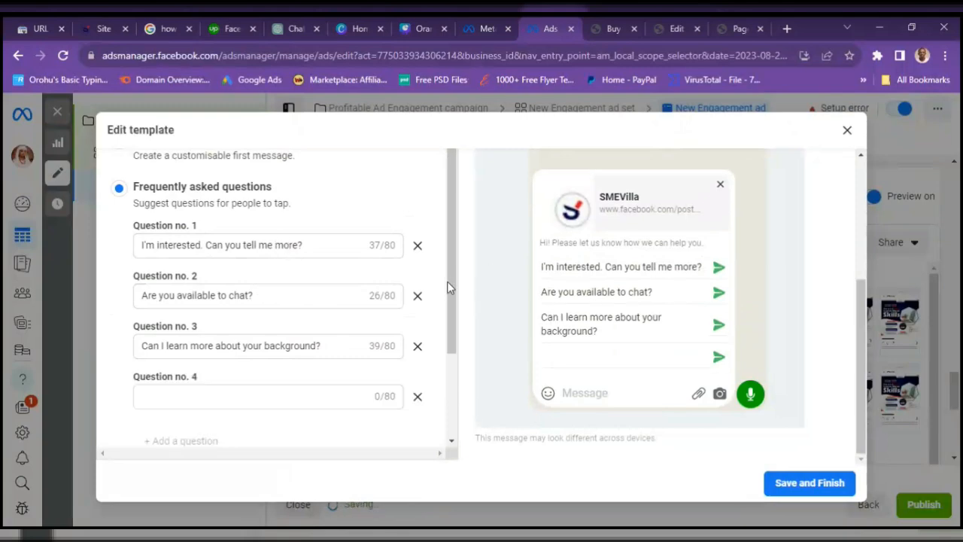
pyautogui.moveTo(447, 288); pyautogui.dragTo(285, 362)
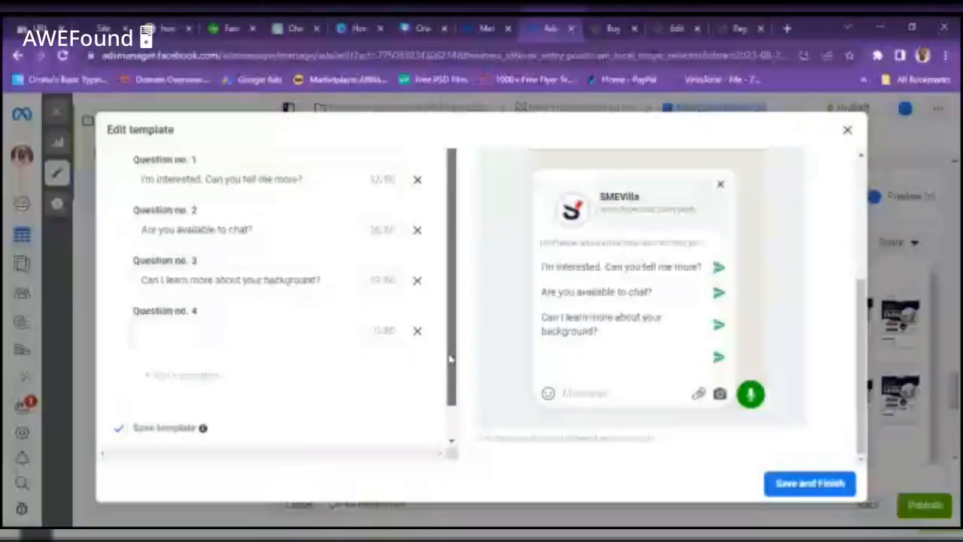
pyautogui.scroll(2, 436, 323)
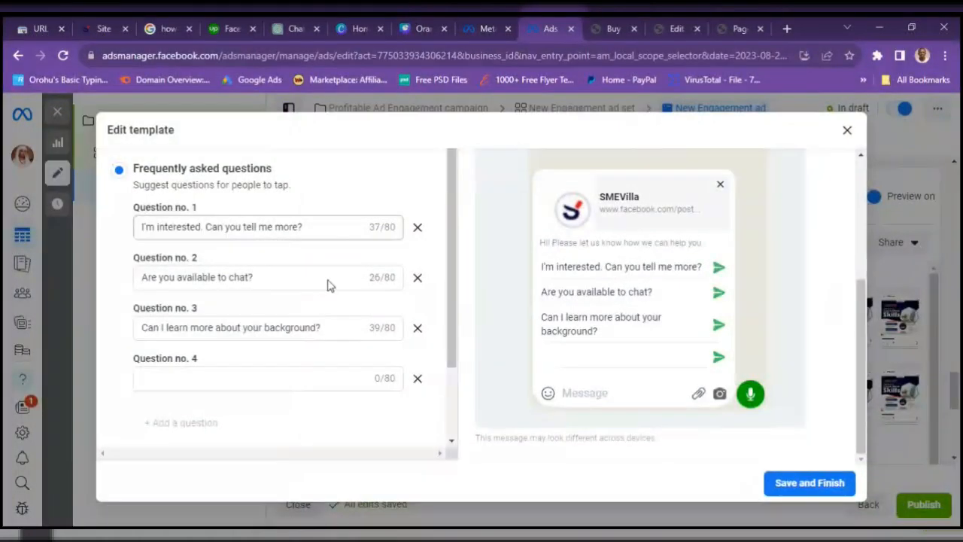
pyautogui.click(417, 380)
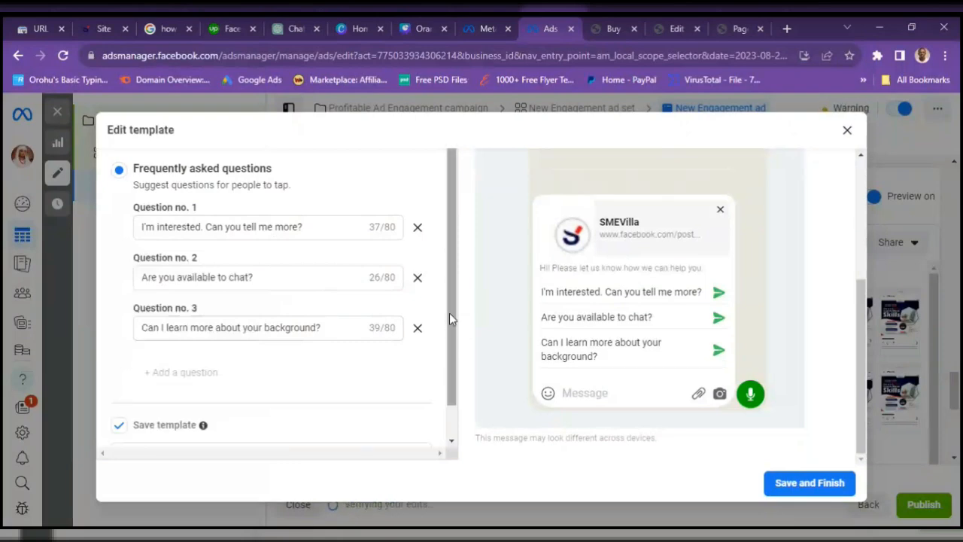
# Step: Turn off Save template and finish editing the message template with its three suggested questions
pyautogui.moveTo(449, 314); pyautogui.dragTo(446, 426)
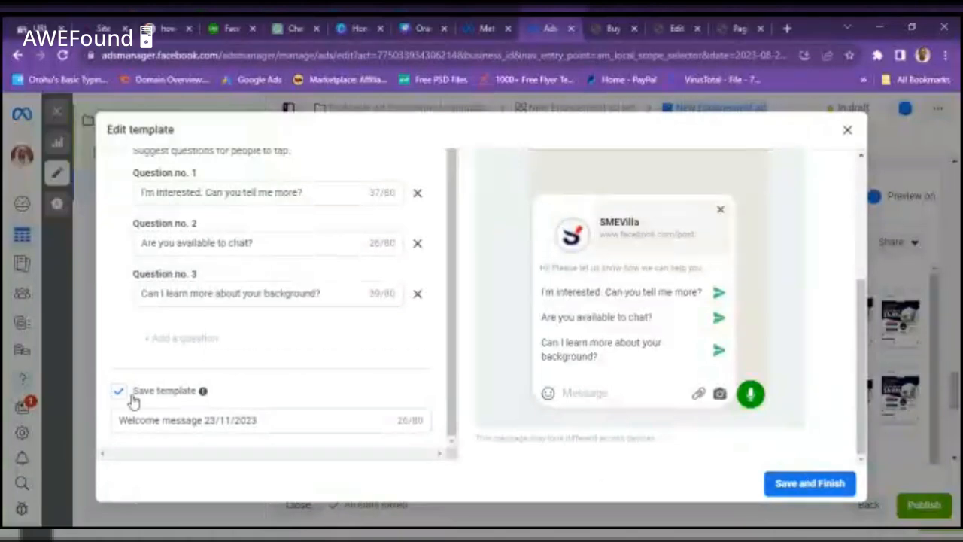
pyautogui.click(119, 392)
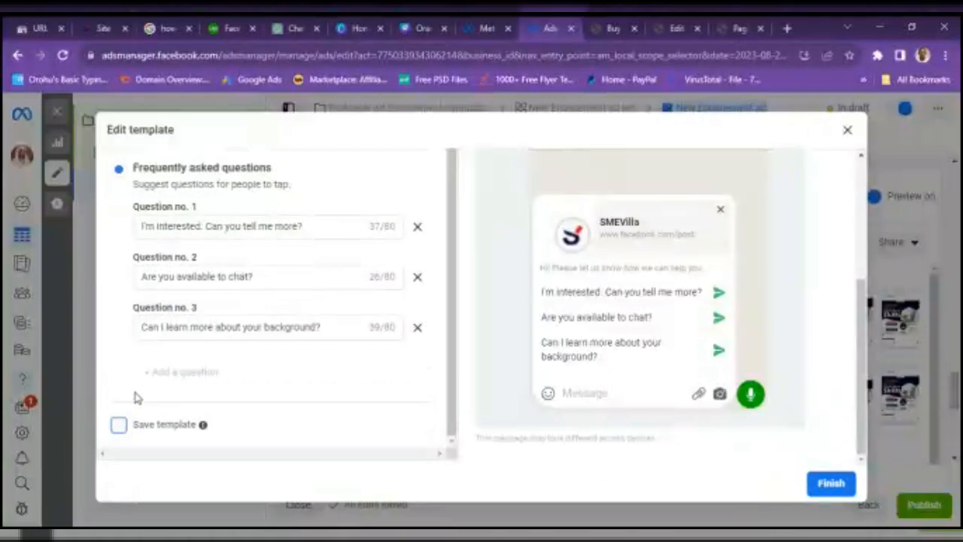
pyautogui.click(831, 483)
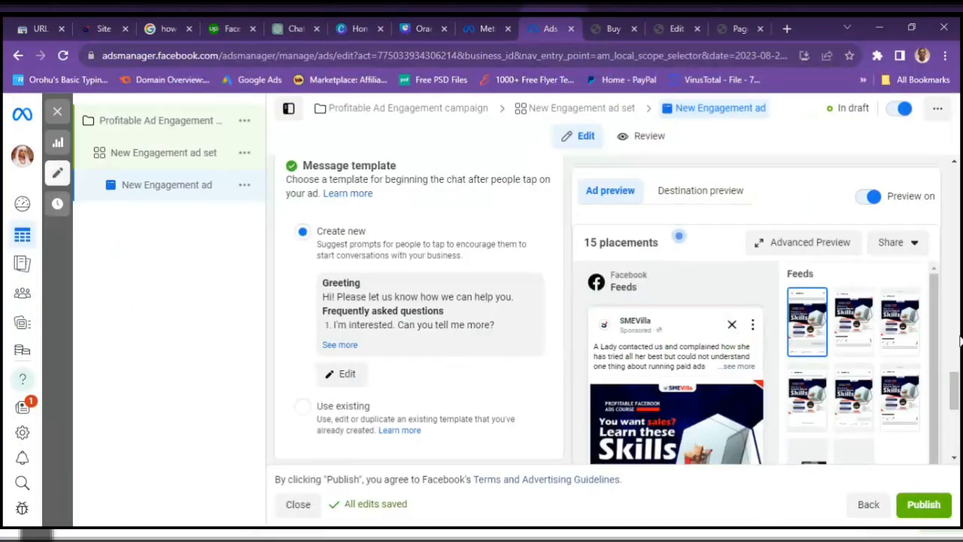
pyautogui.moveTo(959, 396); pyautogui.dragTo(958, 440)
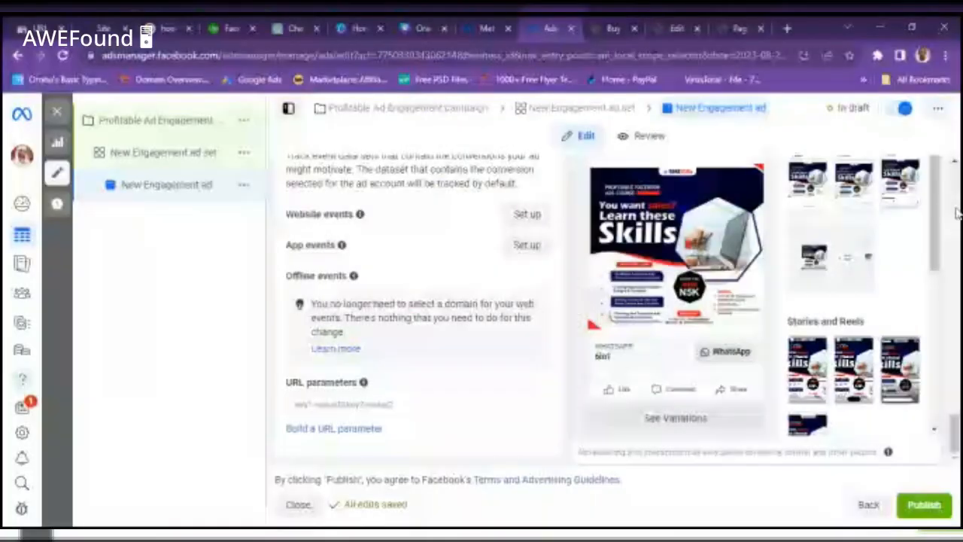
# Step: Close the New Engagement ad editor and leave the campaign, ad set and ad as unpublished drafts
pyautogui.moveTo(958, 214); pyautogui.dragTo(956, 160)
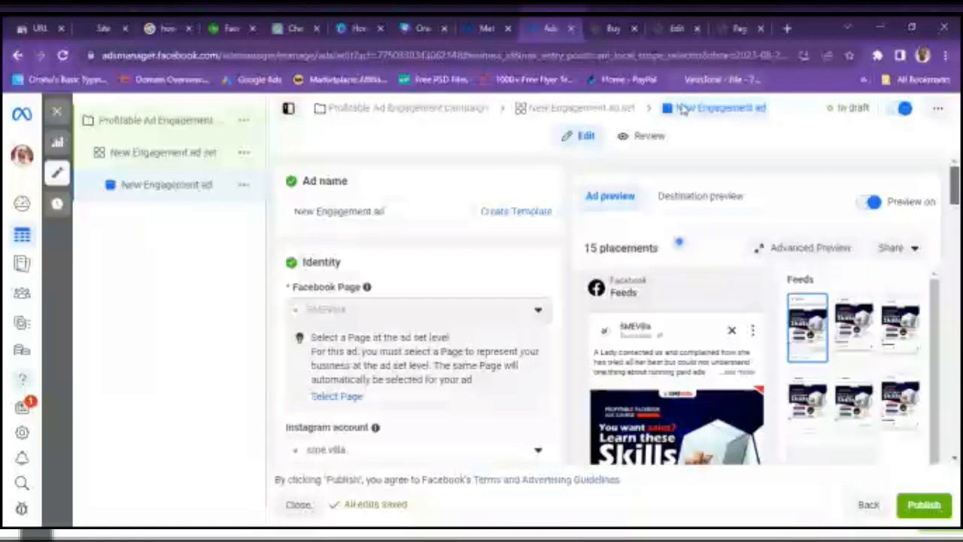
pyautogui.click(60, 116)
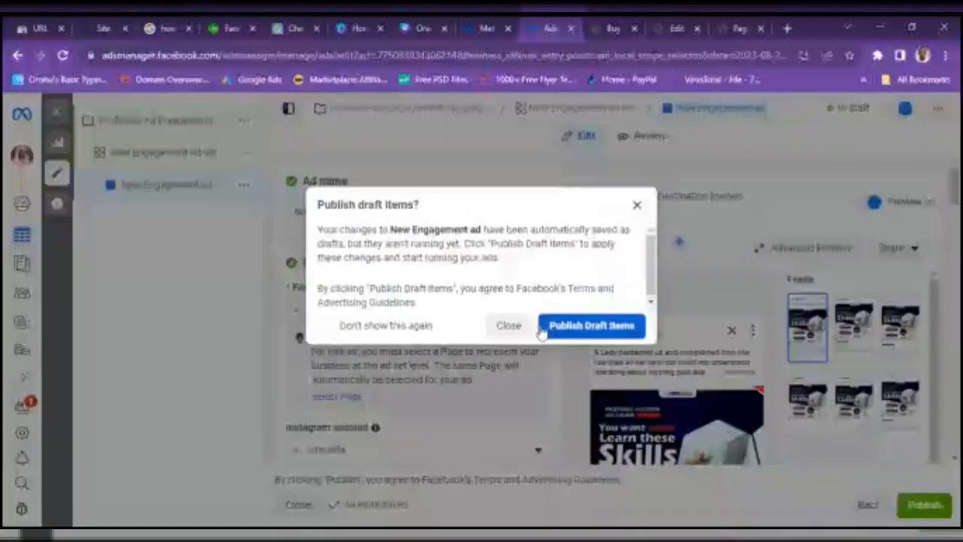
pyautogui.click(508, 325)
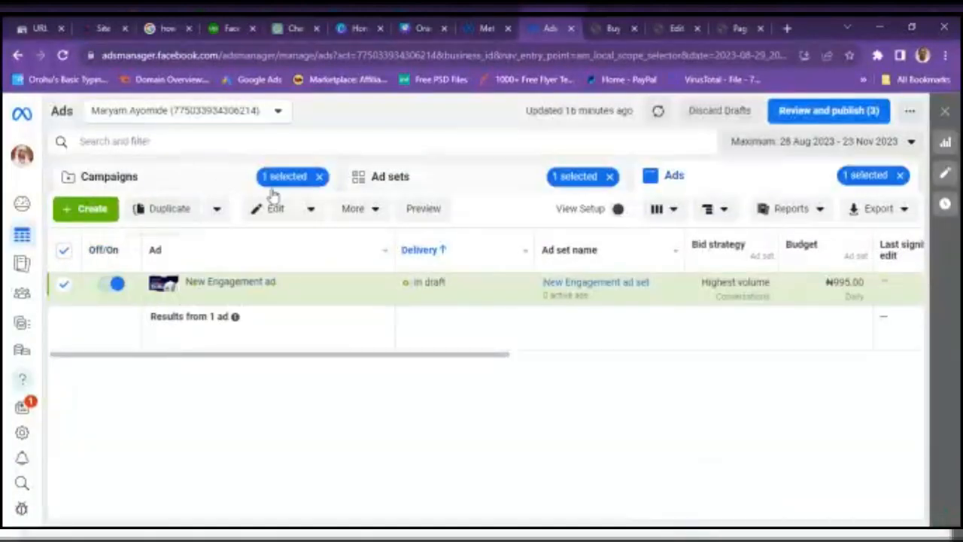
# Step: Clear the campaign, ad set and ad selections and return to the Campaigns list with the draft engagement campaign
pyautogui.click(320, 177)
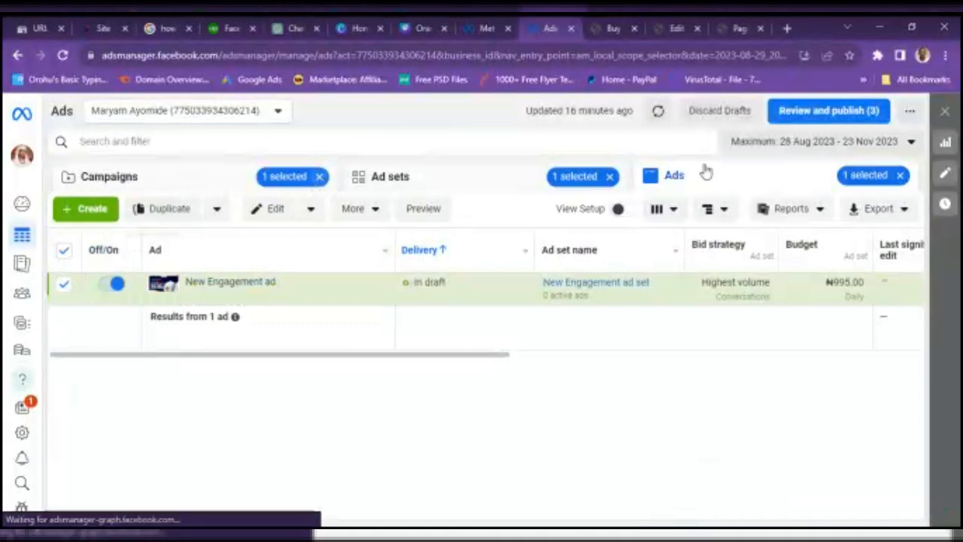
pyautogui.click(611, 179)
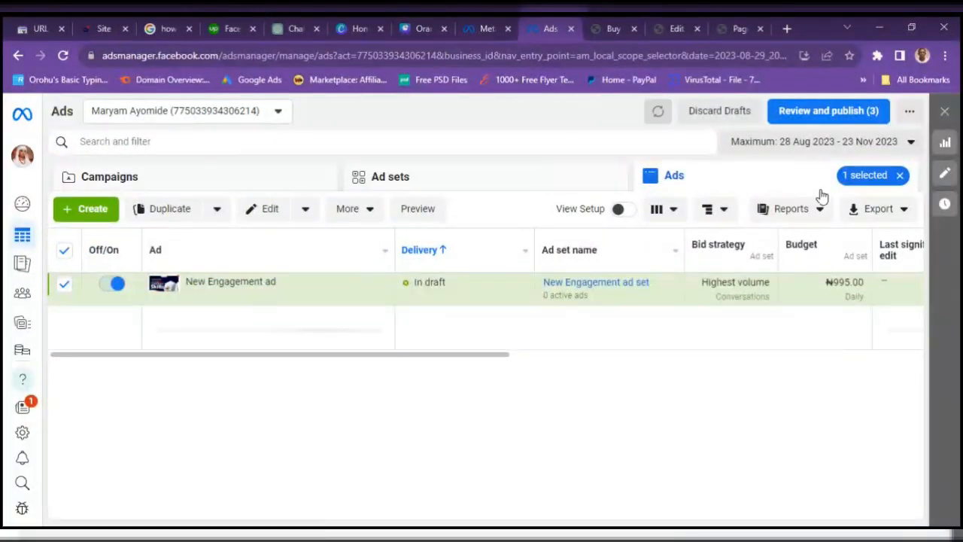
pyautogui.click(900, 175)
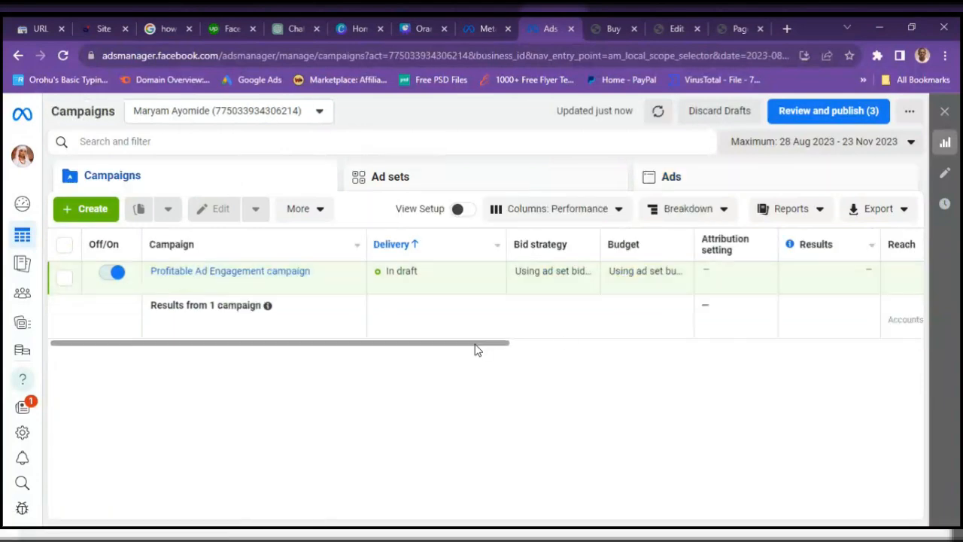
pyautogui.moveTo(474, 350); pyautogui.dragTo(243, 391)
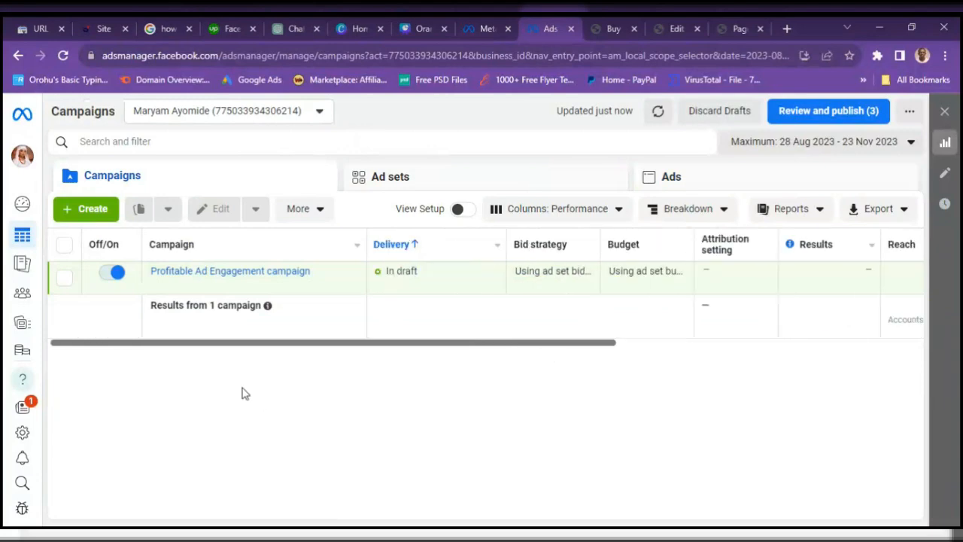
# Step: Switch to the Canva course presentation and review pages 11 to 13, ending on the "Day 13 Cont'd" slide
pyautogui.click(423, 29)
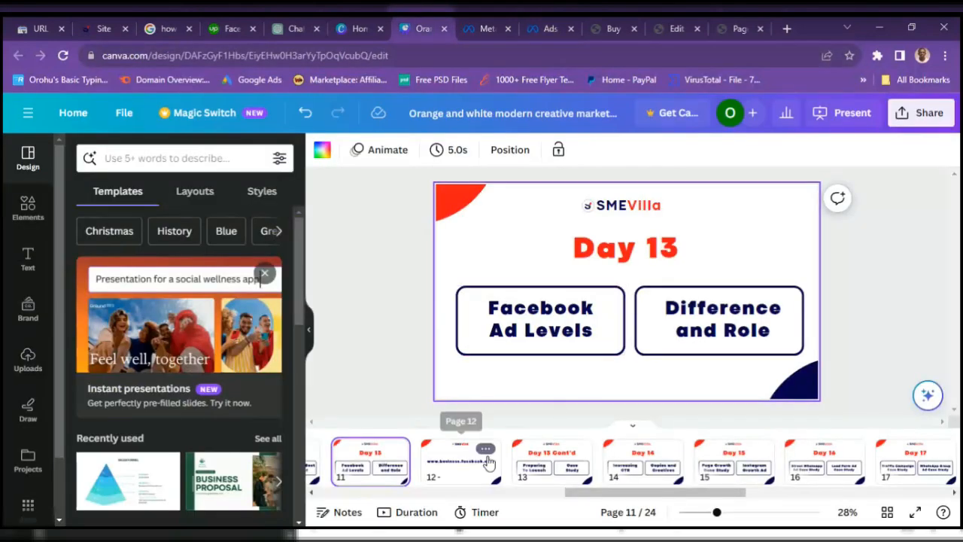
pyautogui.click(472, 470)
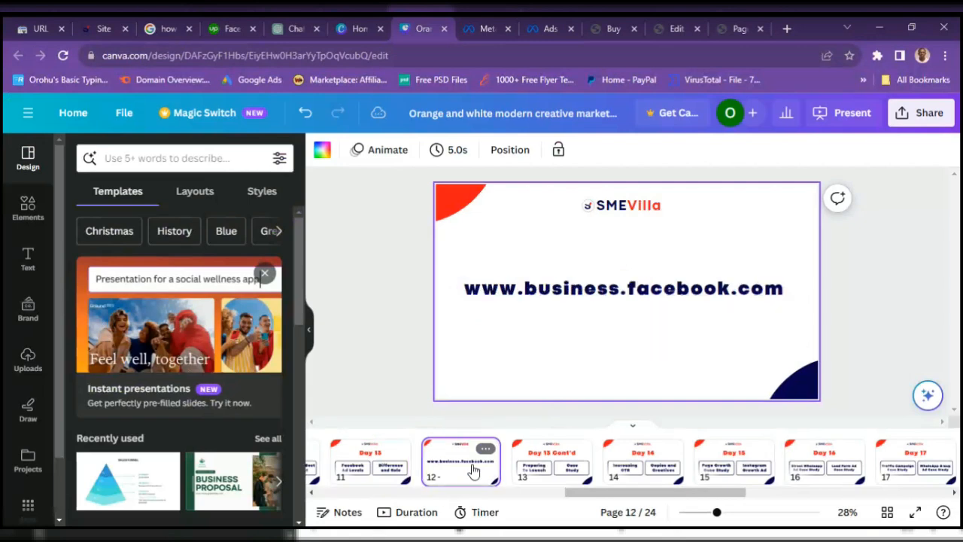
pyautogui.click(554, 468)
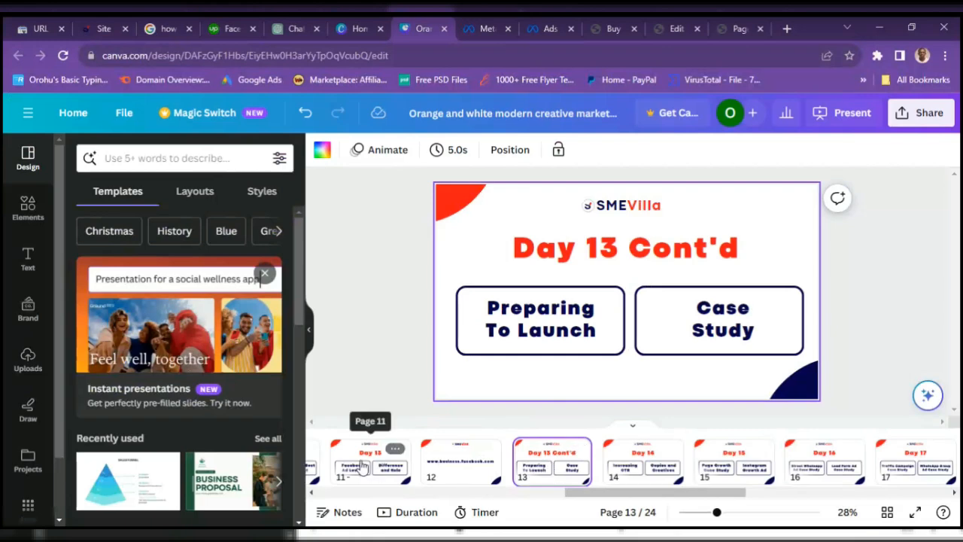
pyautogui.click(389, 471)
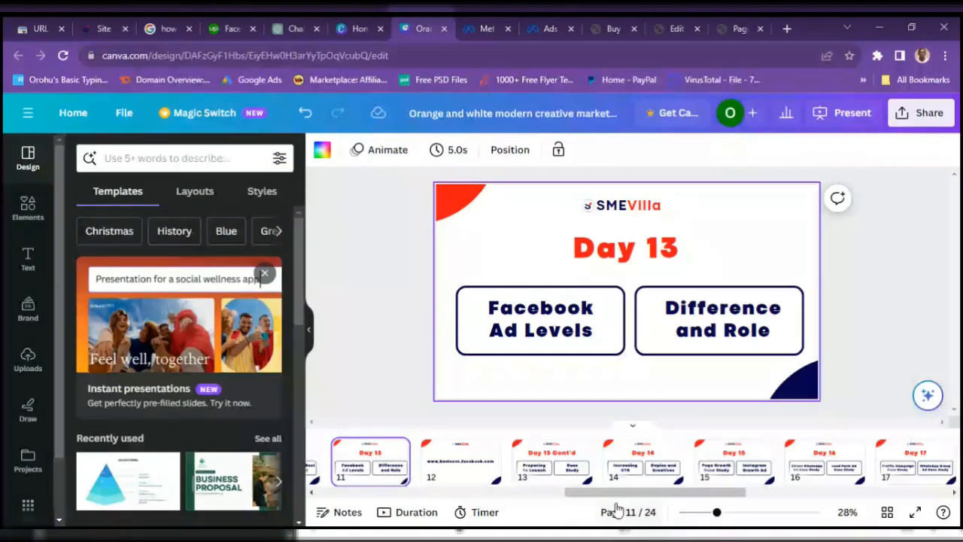
pyautogui.click(460, 471)
pyautogui.click(552, 465)
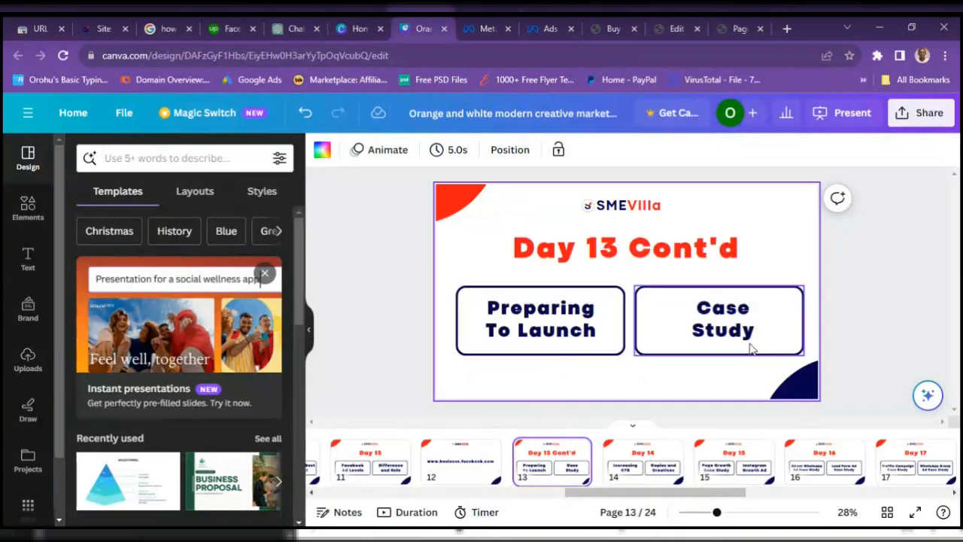